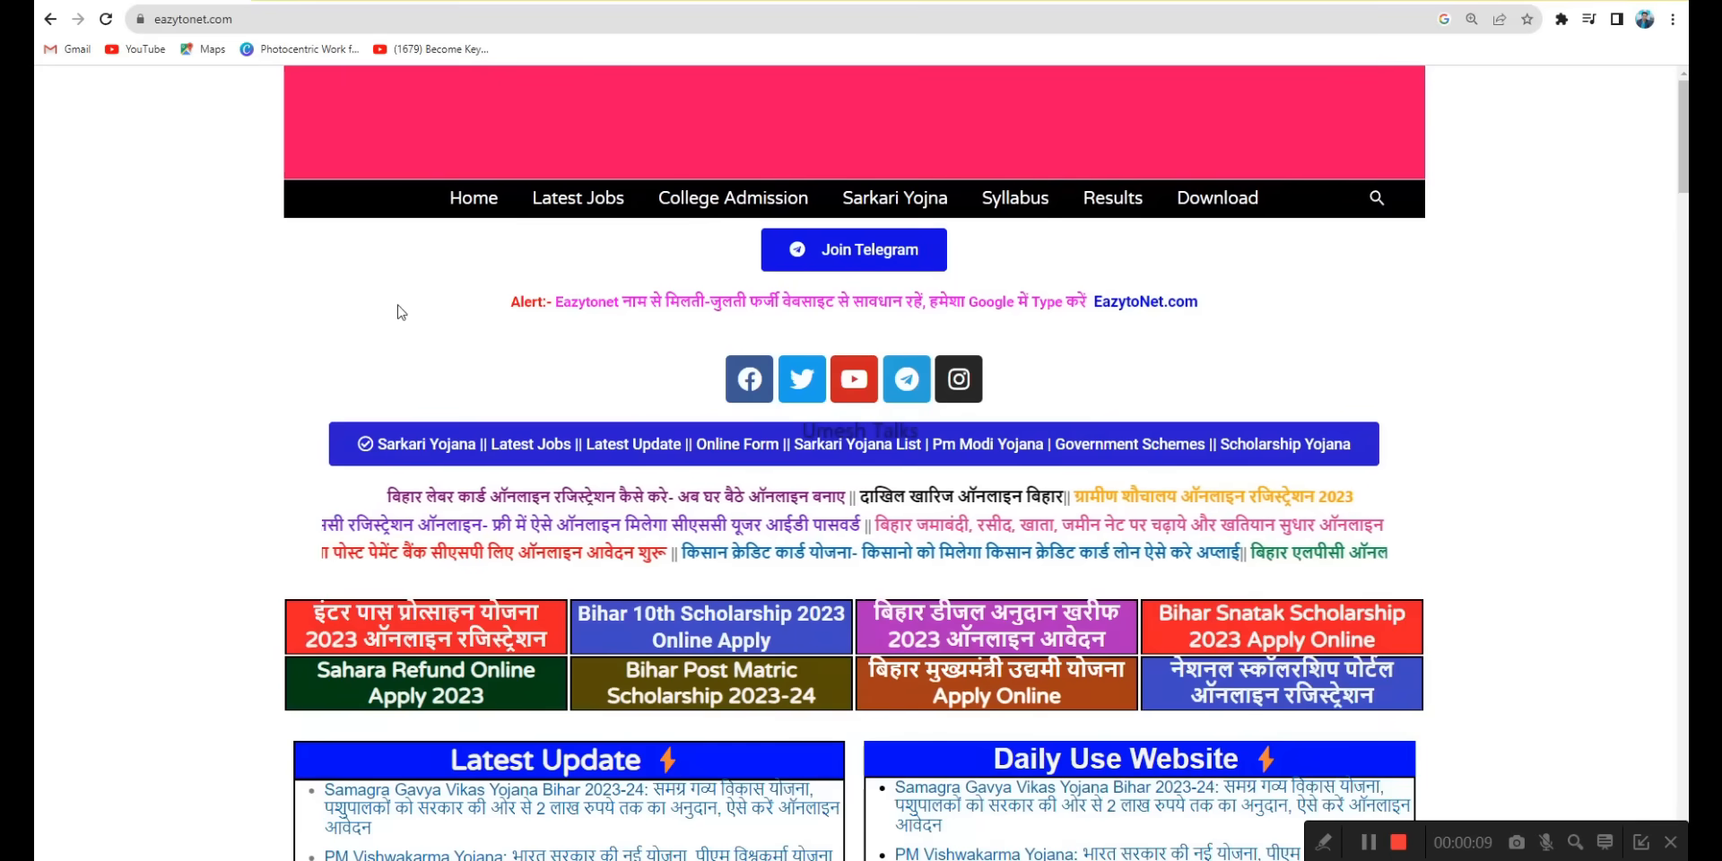
Open the Bihar Post Matric Scholarship 2023-24 article from the website's homepage
scroll(752, 508, down, 2)
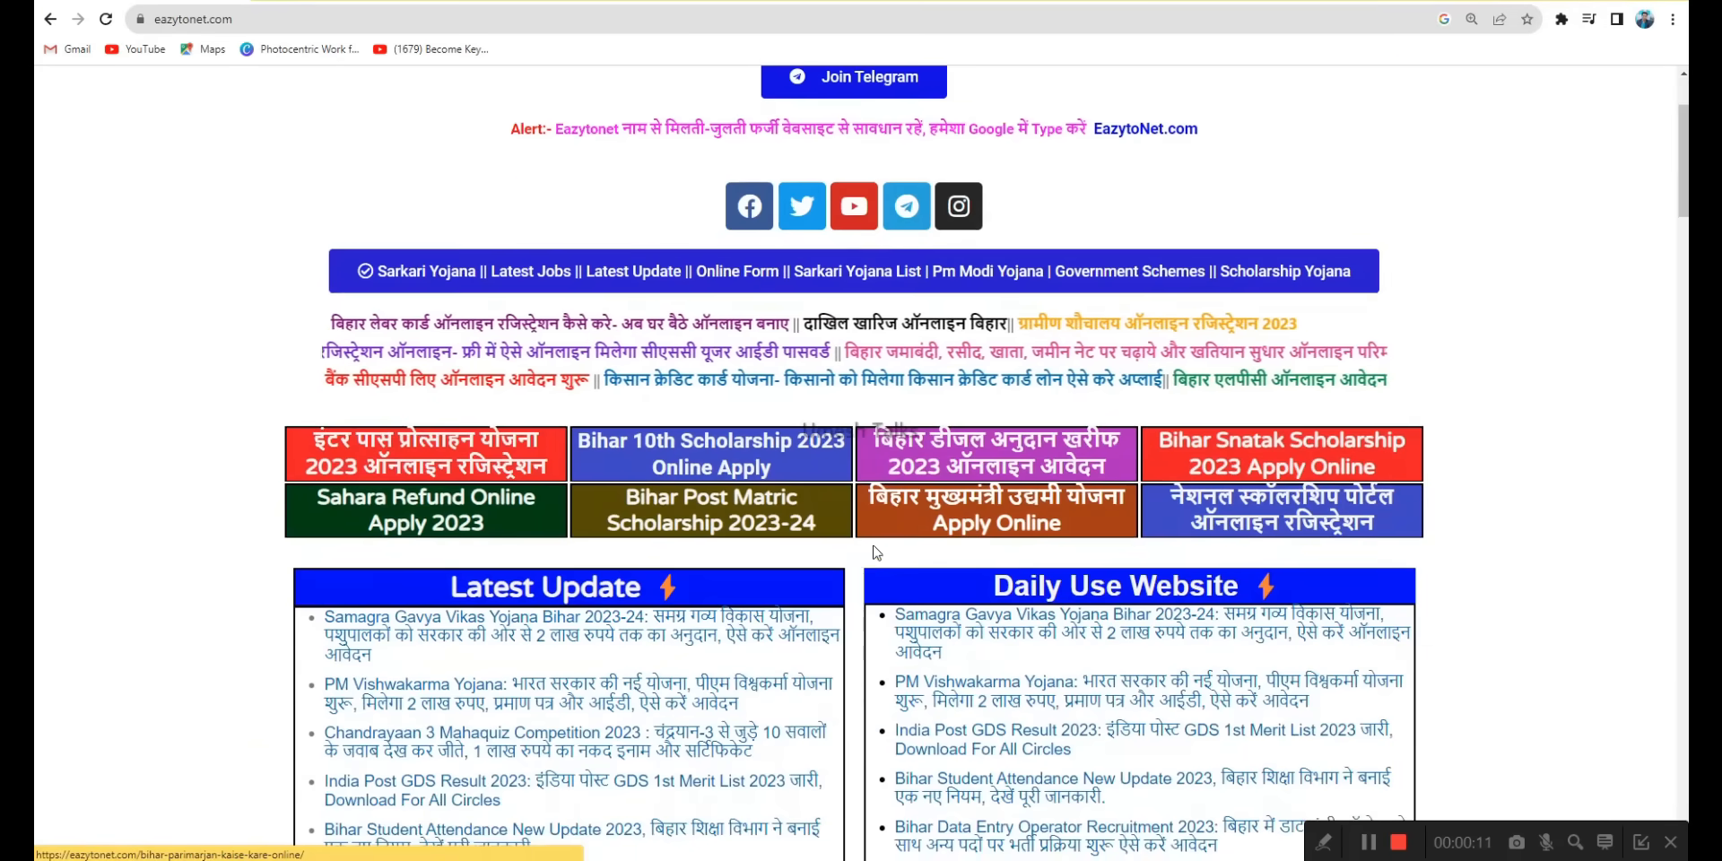
click(749, 511)
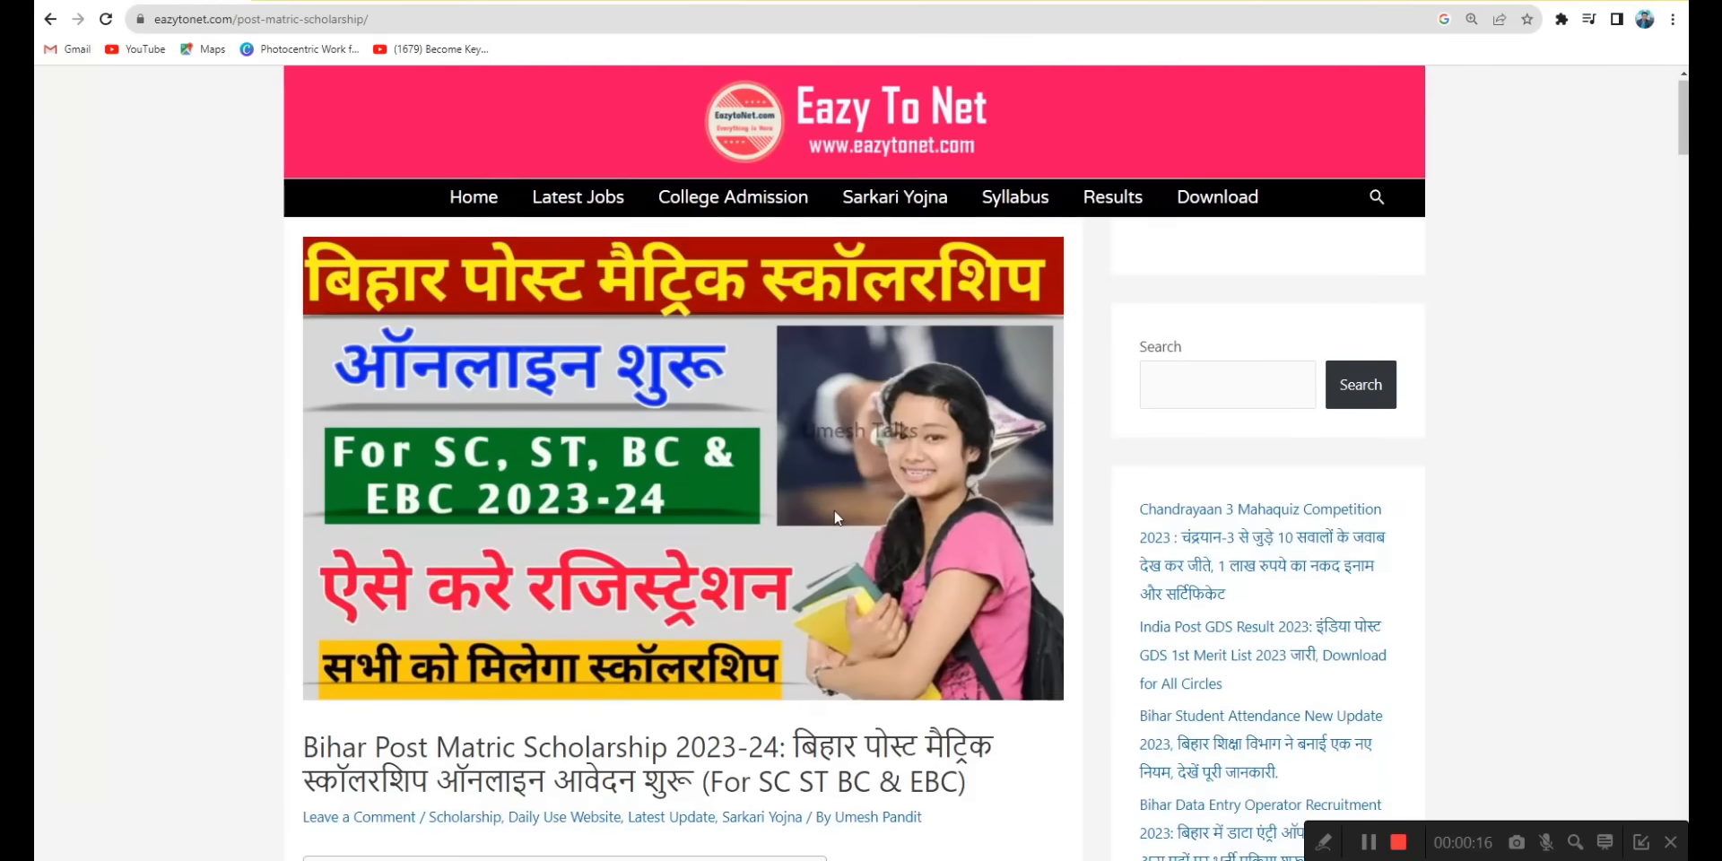
Go through the article and open the Apply Online (BC EBC) link in its Important Links table
scroll(837, 547, down, 8)
scroll(837, 548, down, 9)
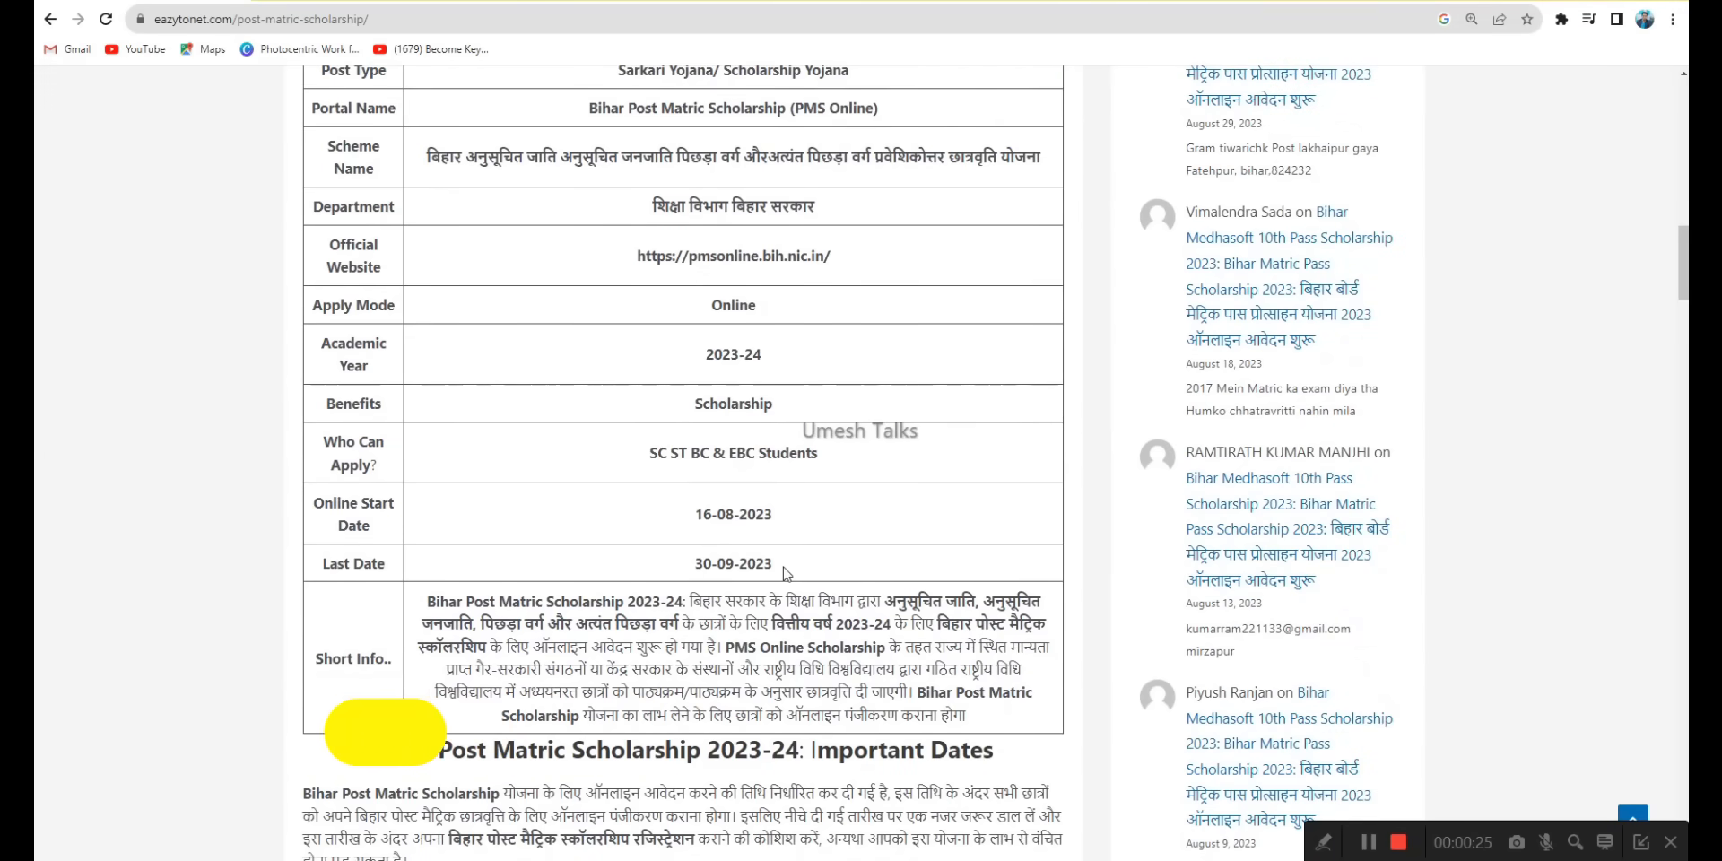
scroll(848, 576, down, 3)
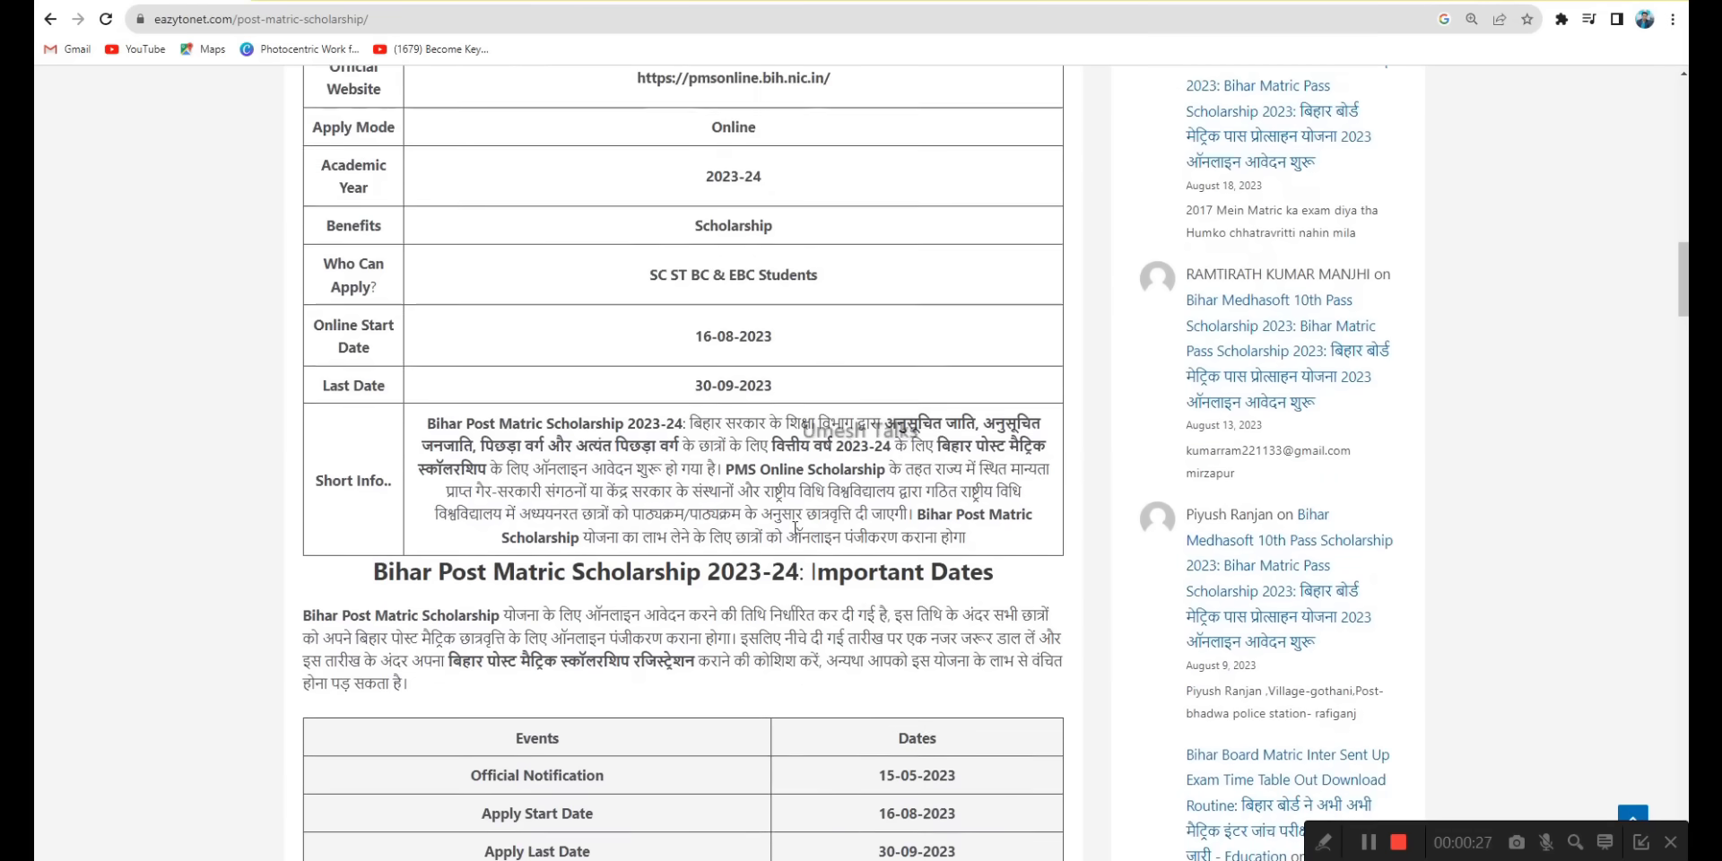
scroll(797, 536, down, 2)
scroll(798, 536, down, 12)
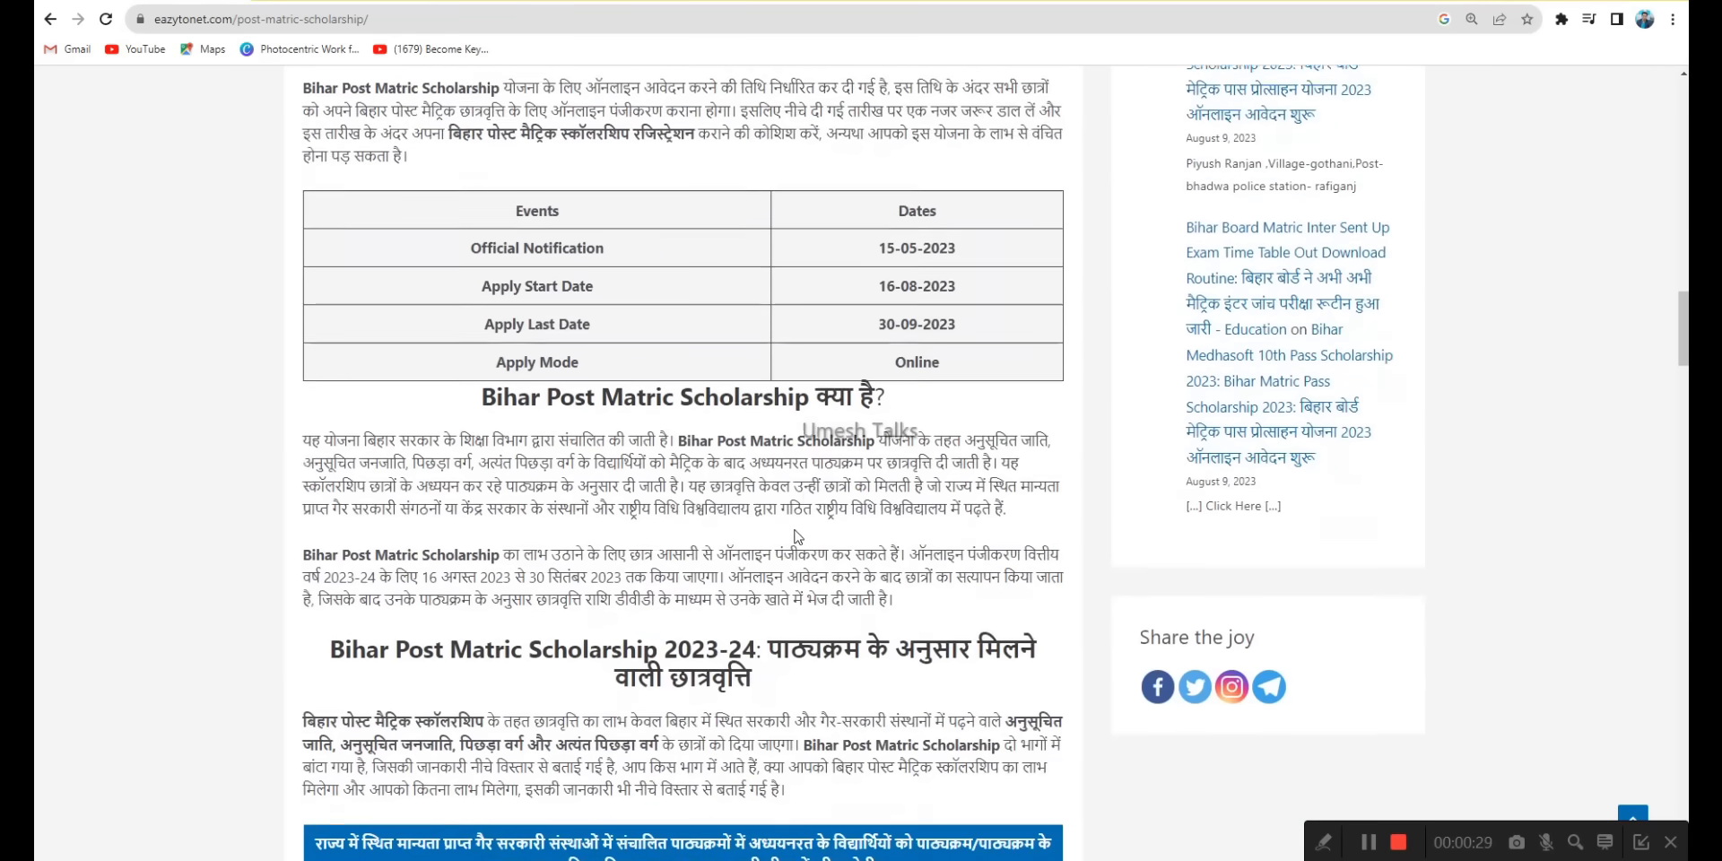
scroll(797, 536, down, 15)
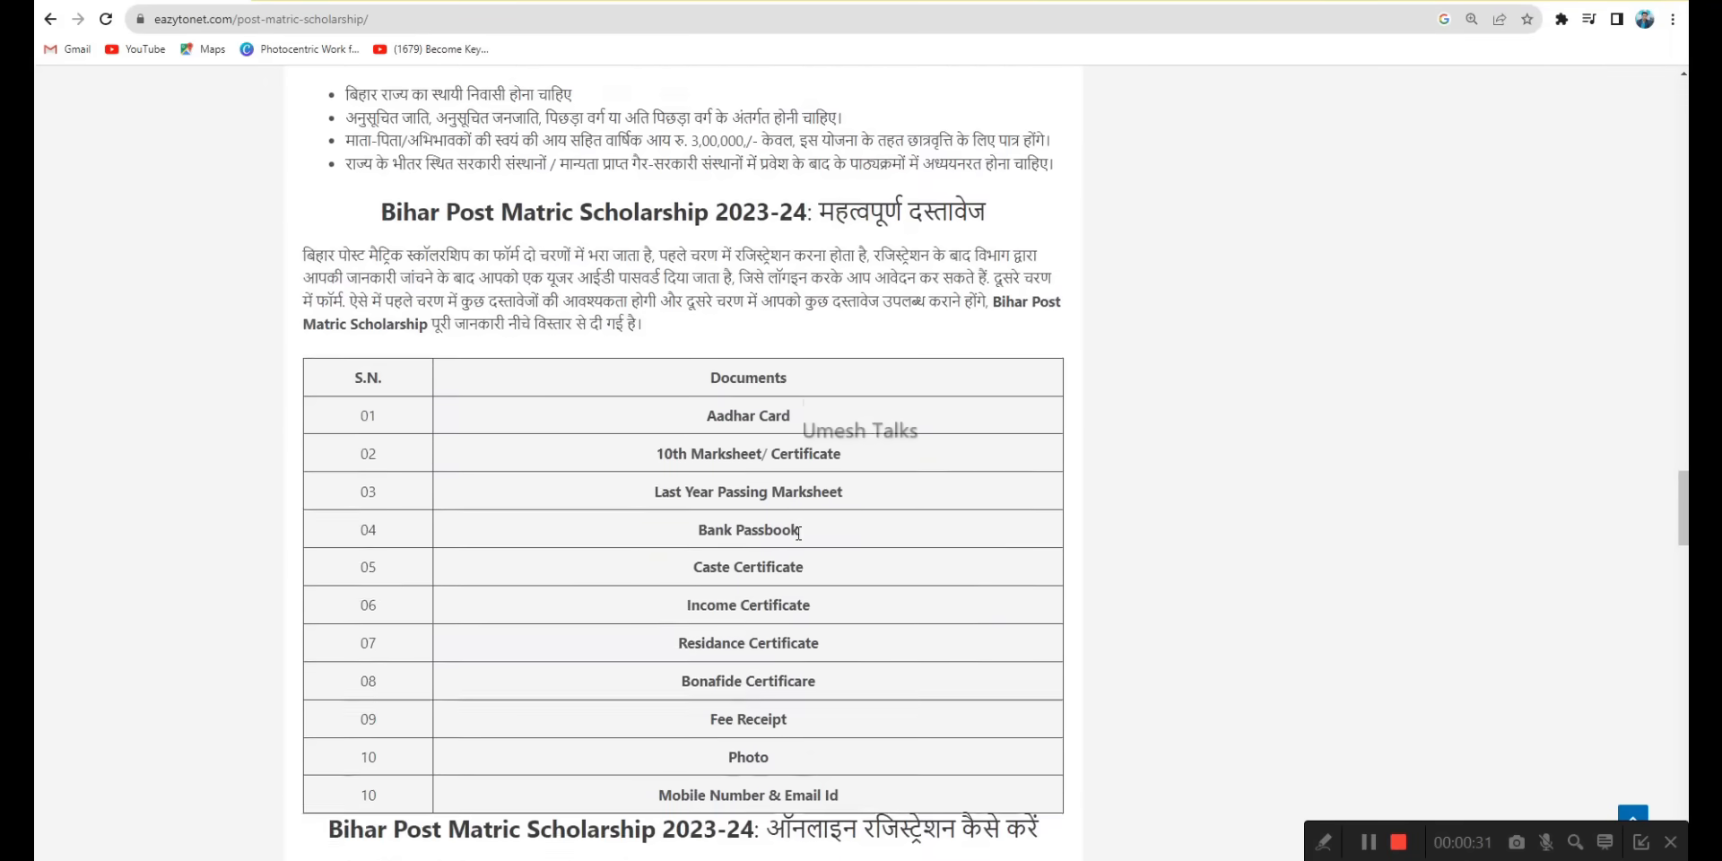
scroll(800, 540, down, 12)
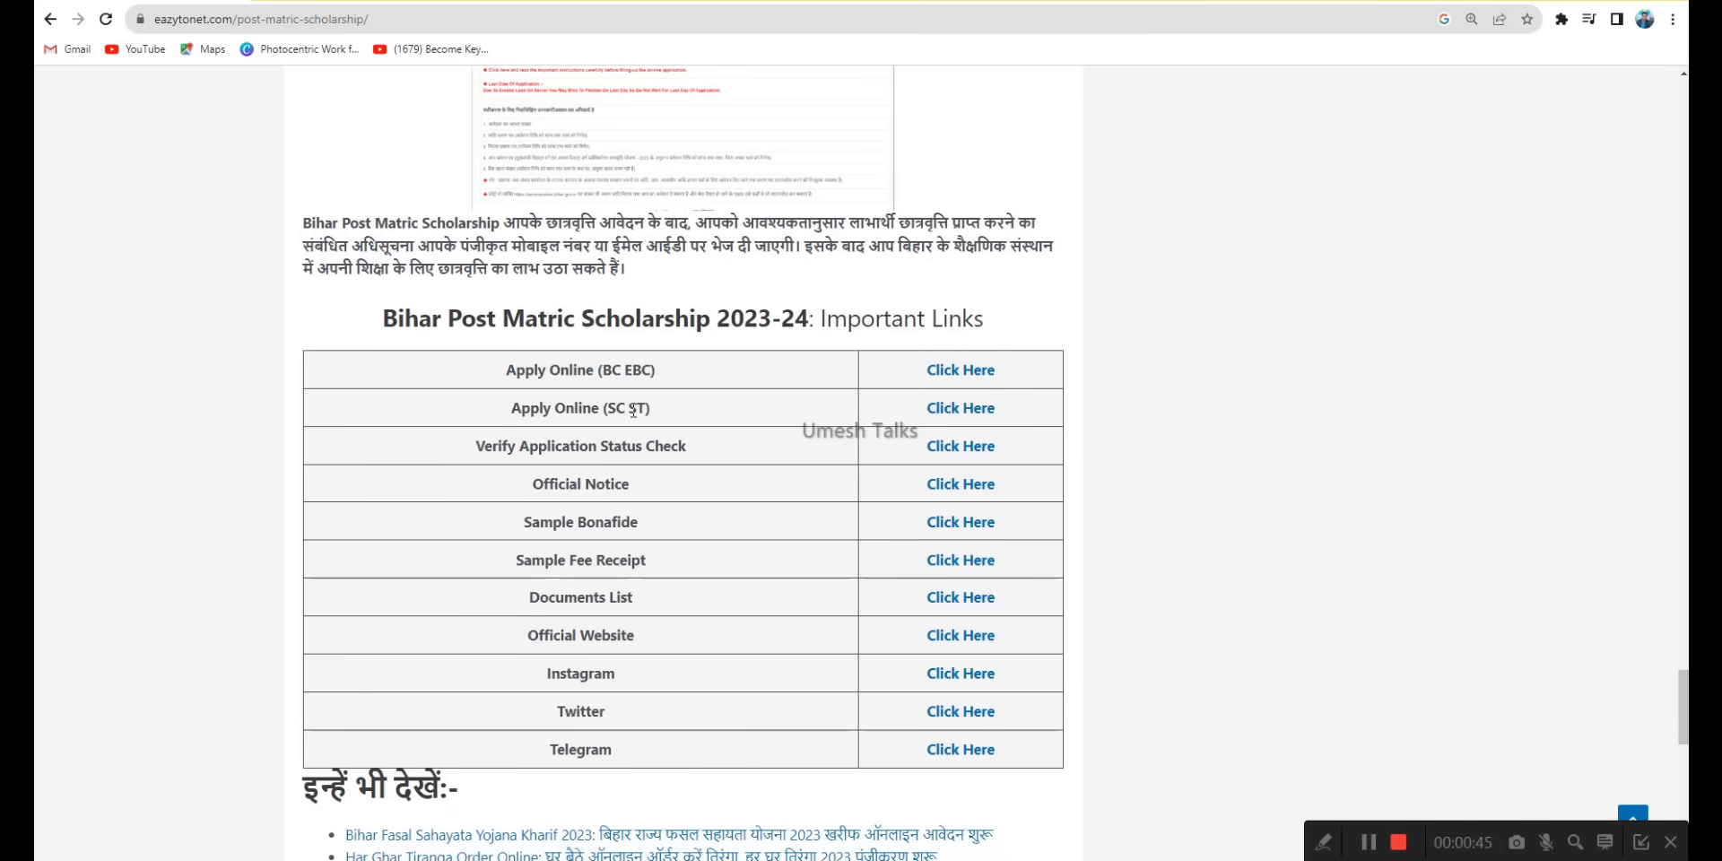
click(952, 379)
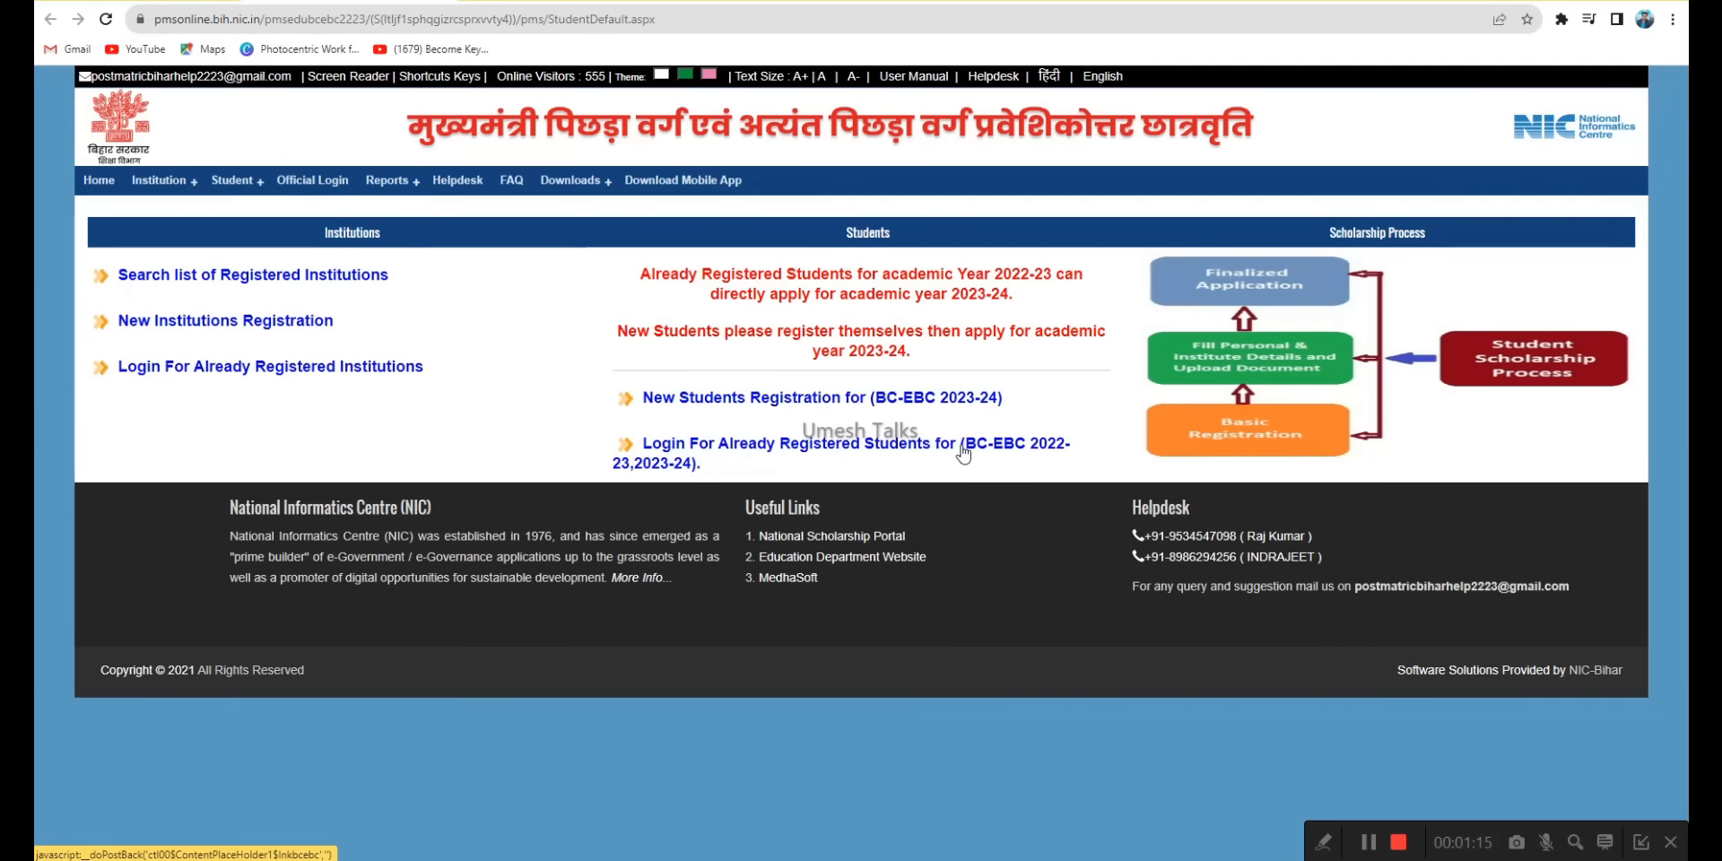
Open the login for already registered BC-EBC students and preview the Forgot UserId and Forgot Password pages
click(661, 467)
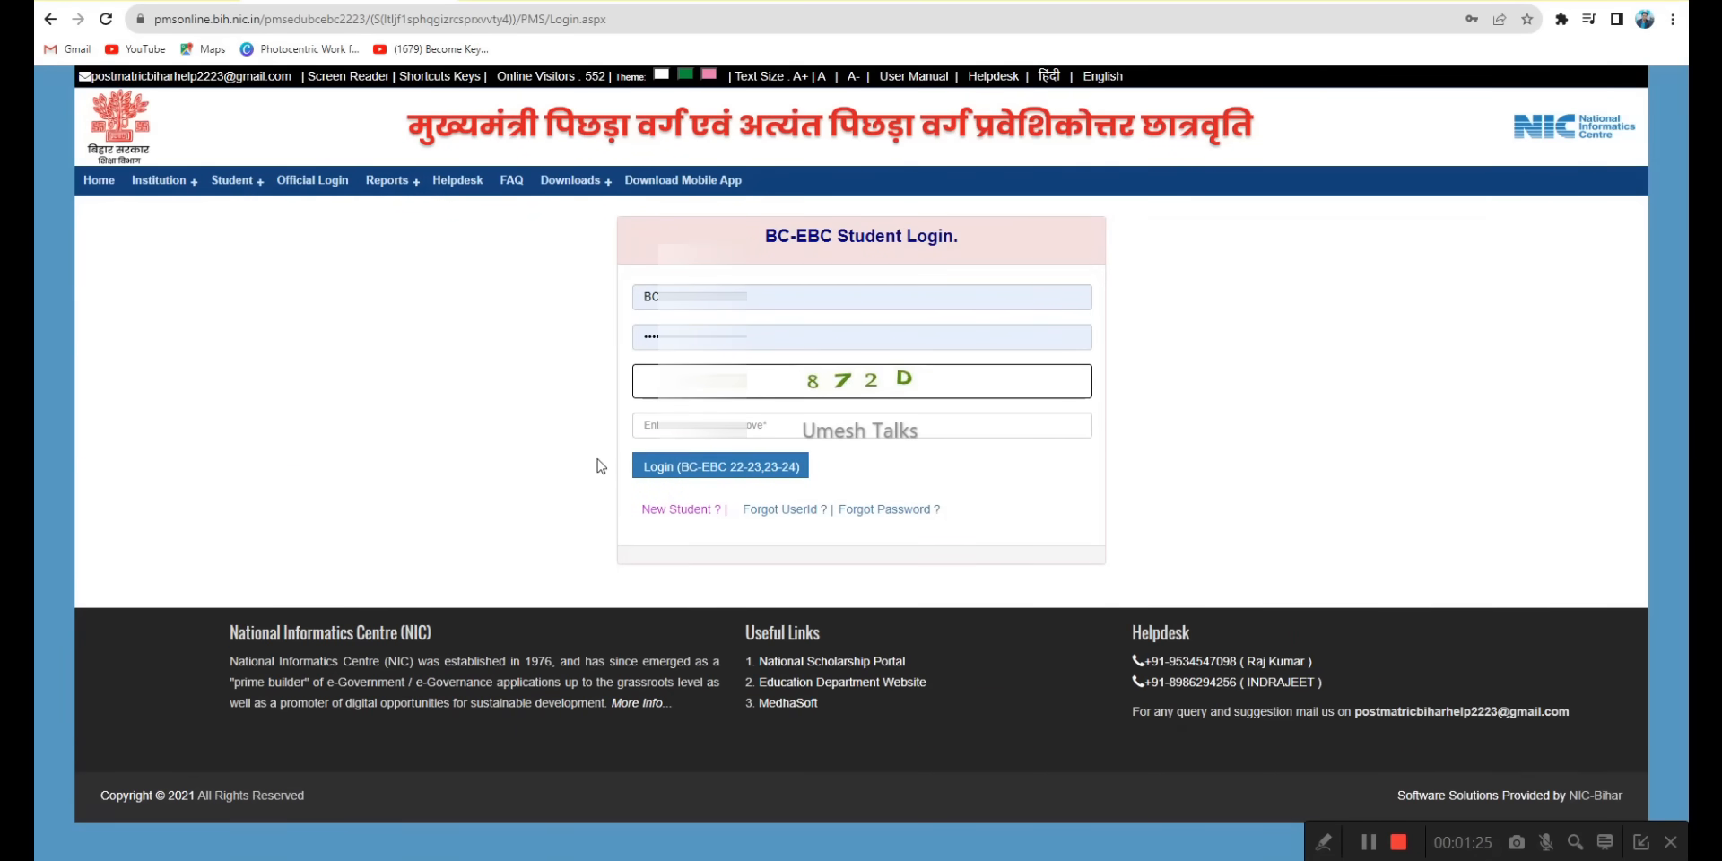
click(784, 512)
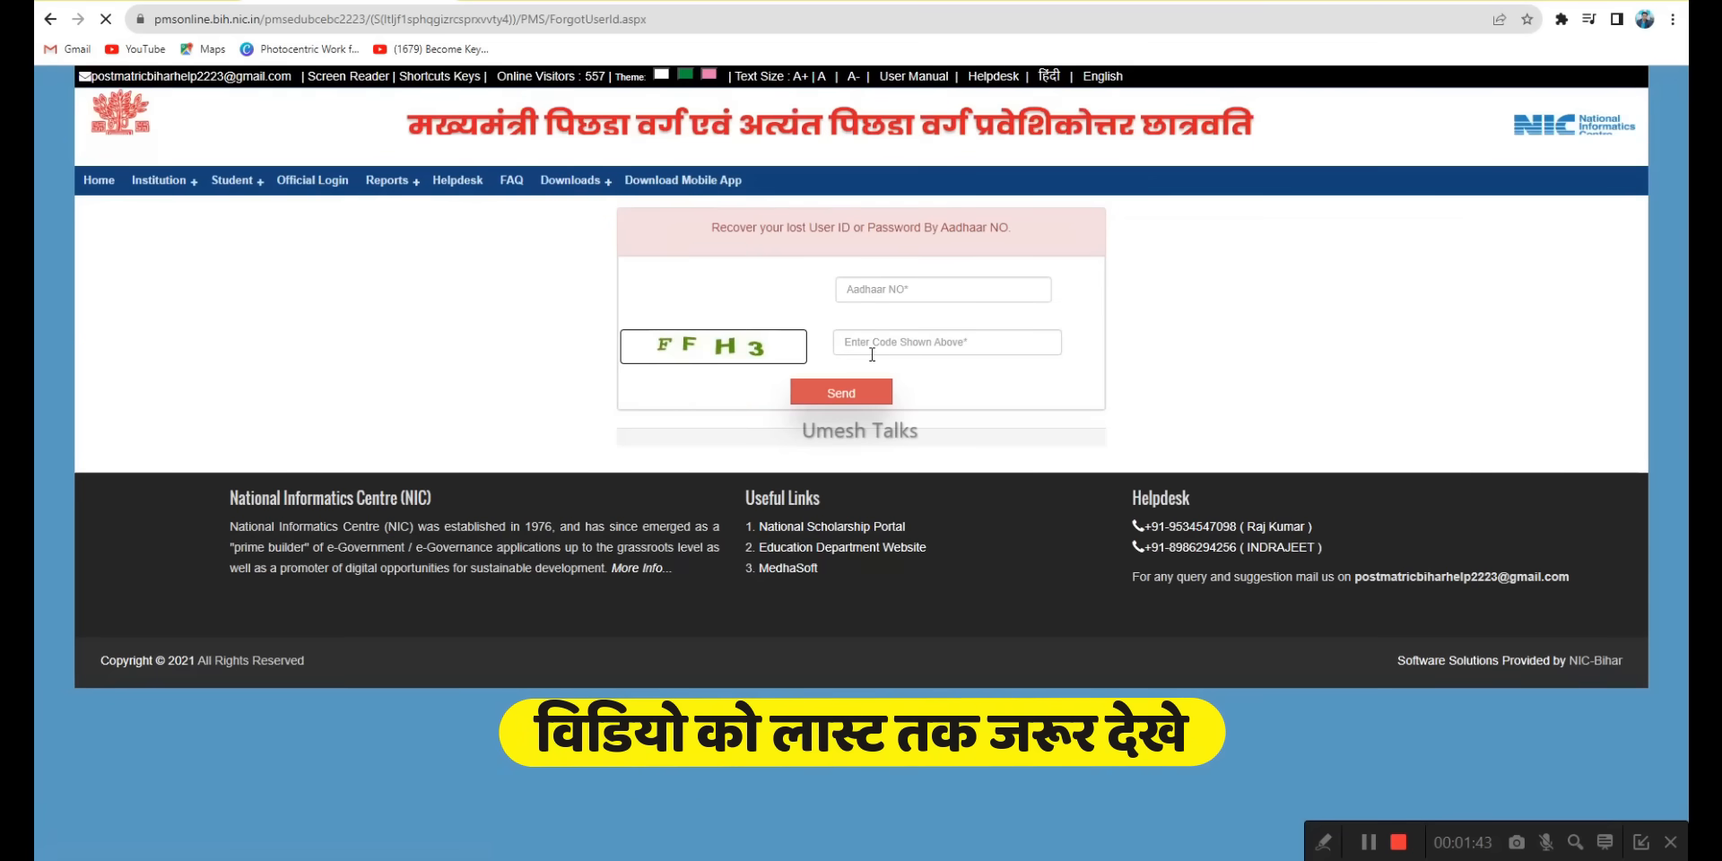
click(51, 18)
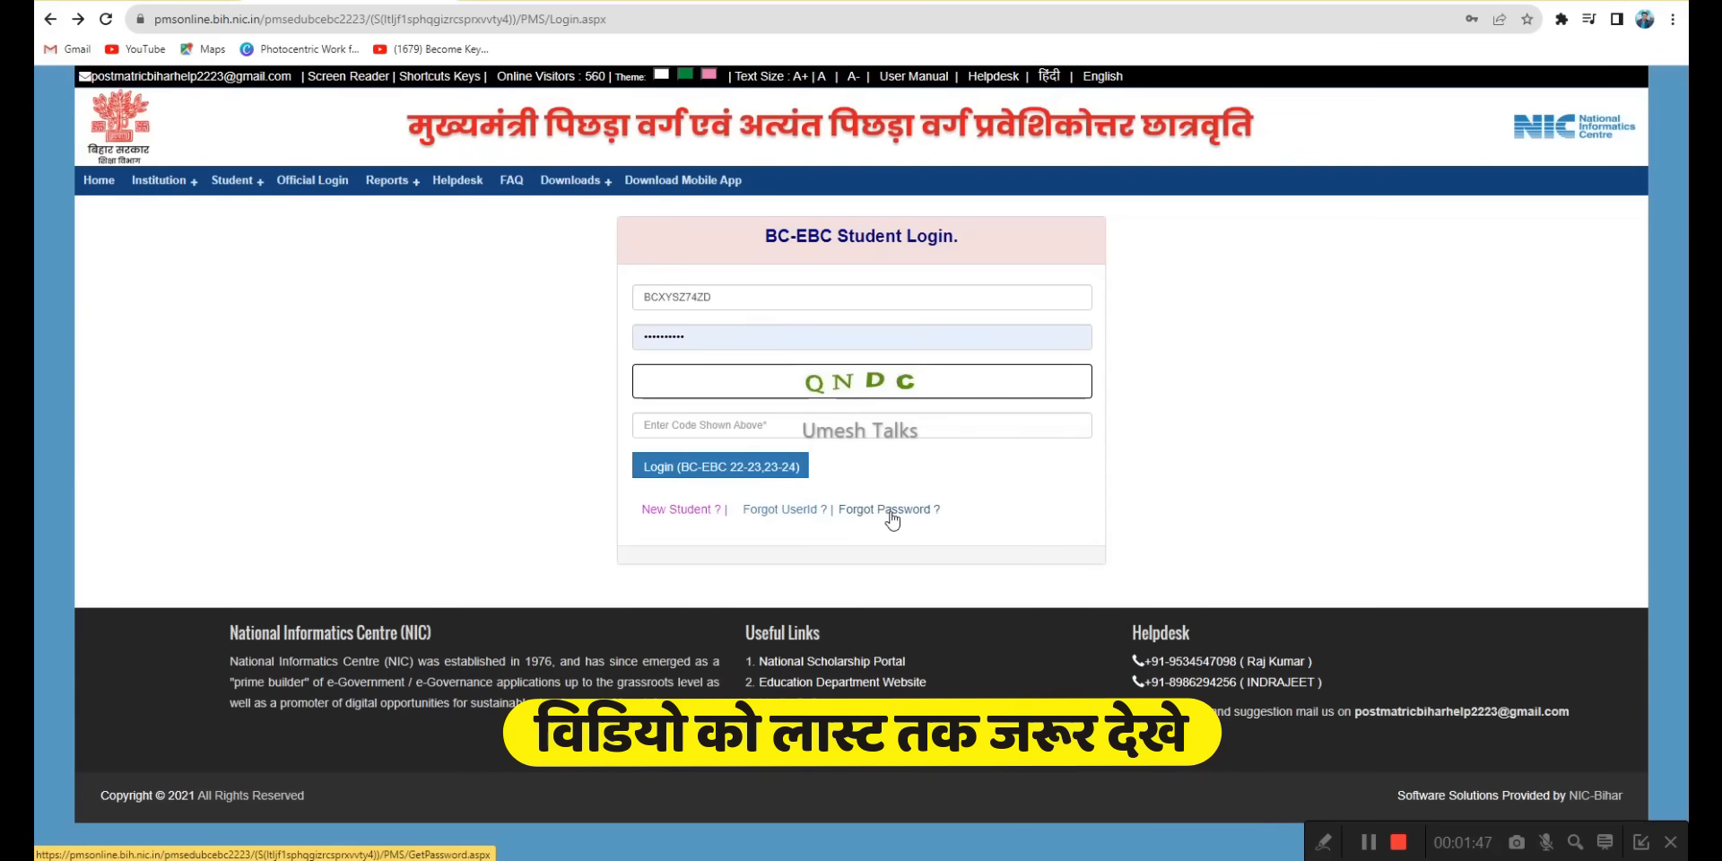
click(890, 515)
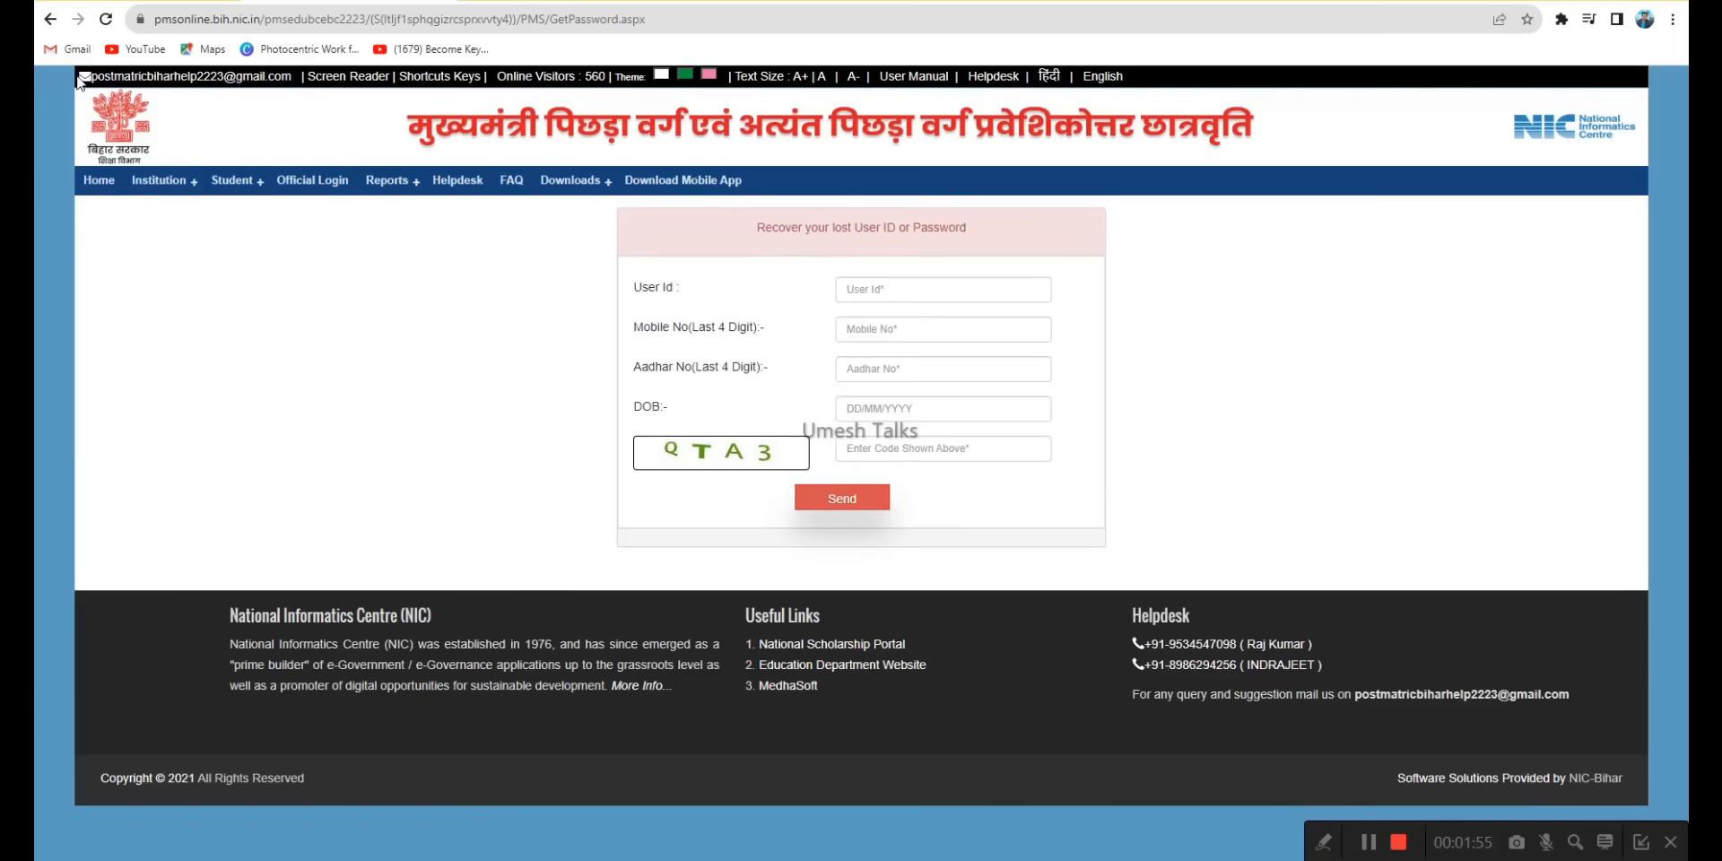
click(50, 18)
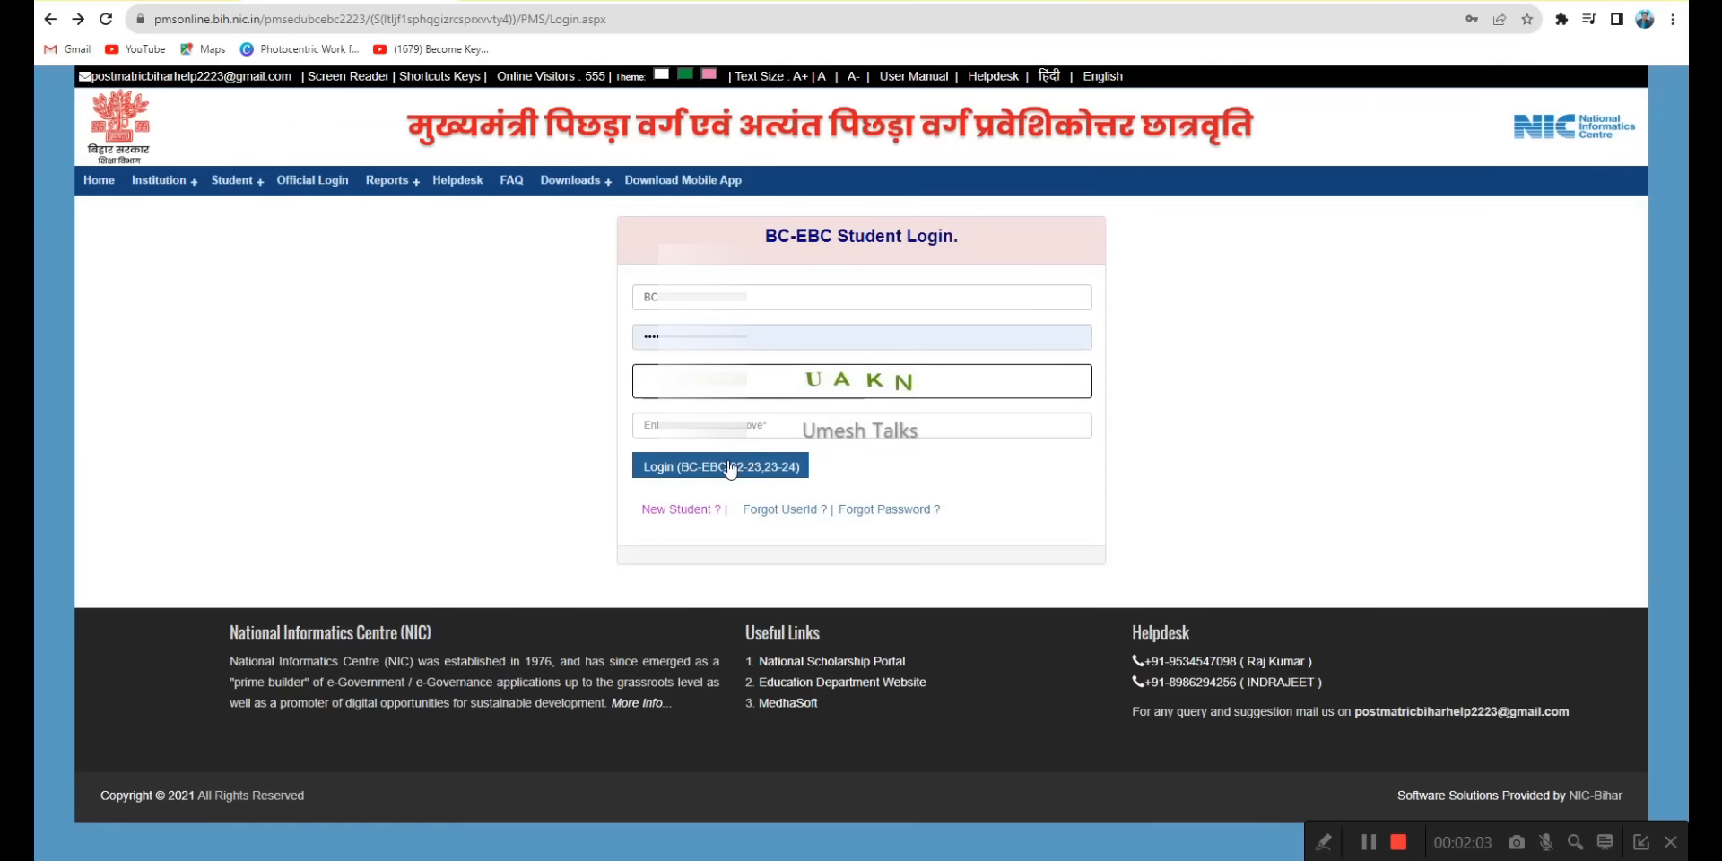
Log in to the student account and review the Scholarship Application (Status & Action) details
click(729, 467)
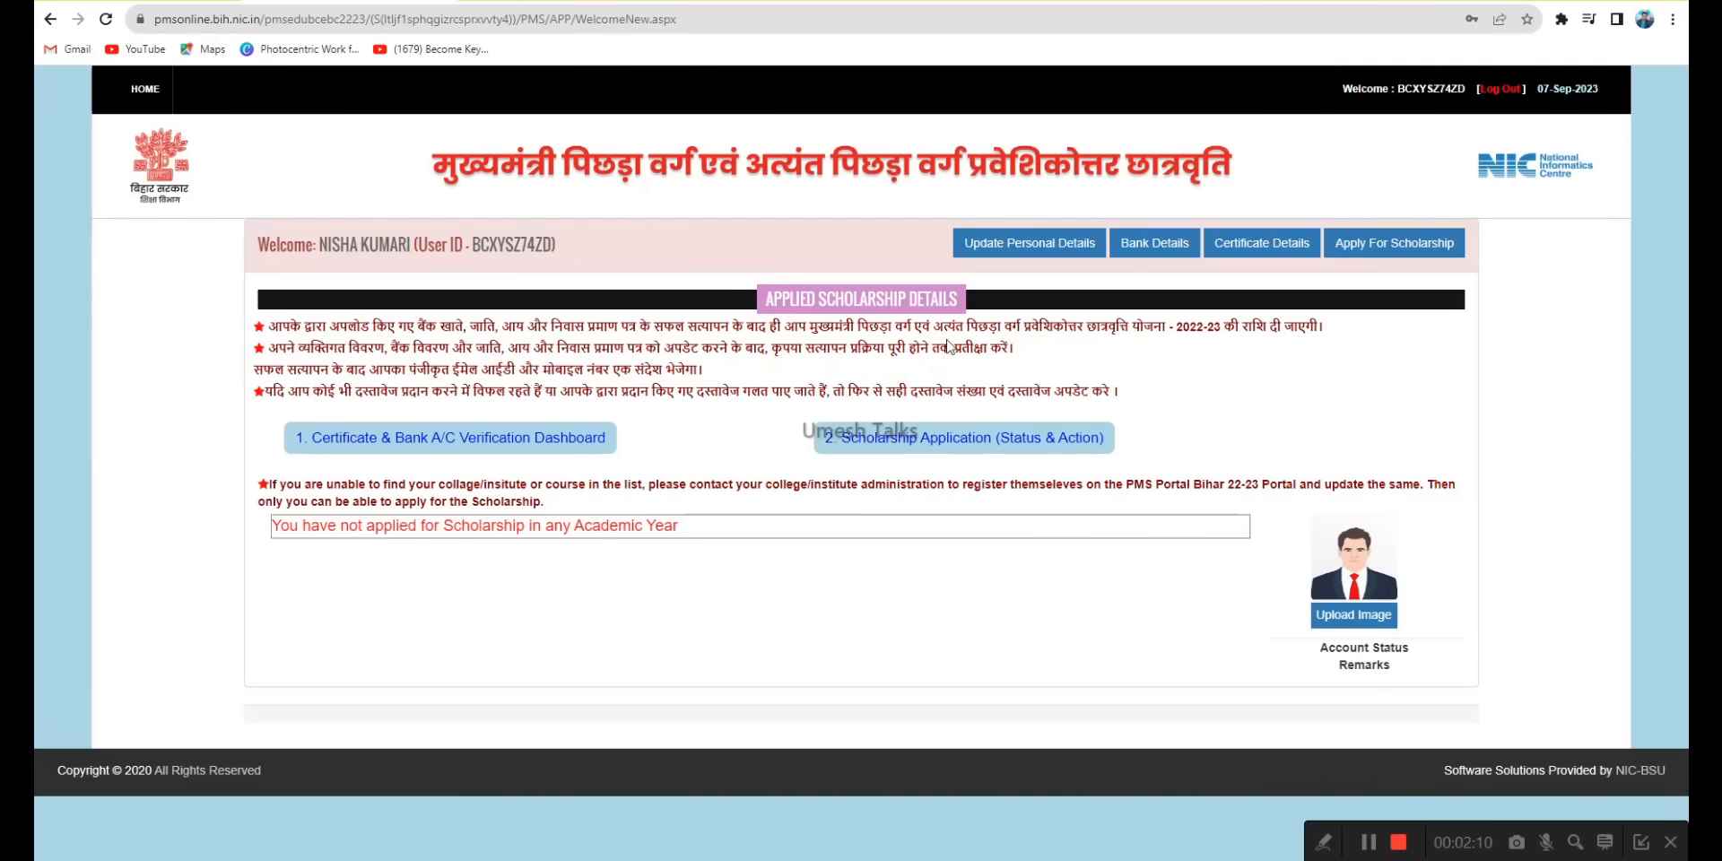
click(891, 436)
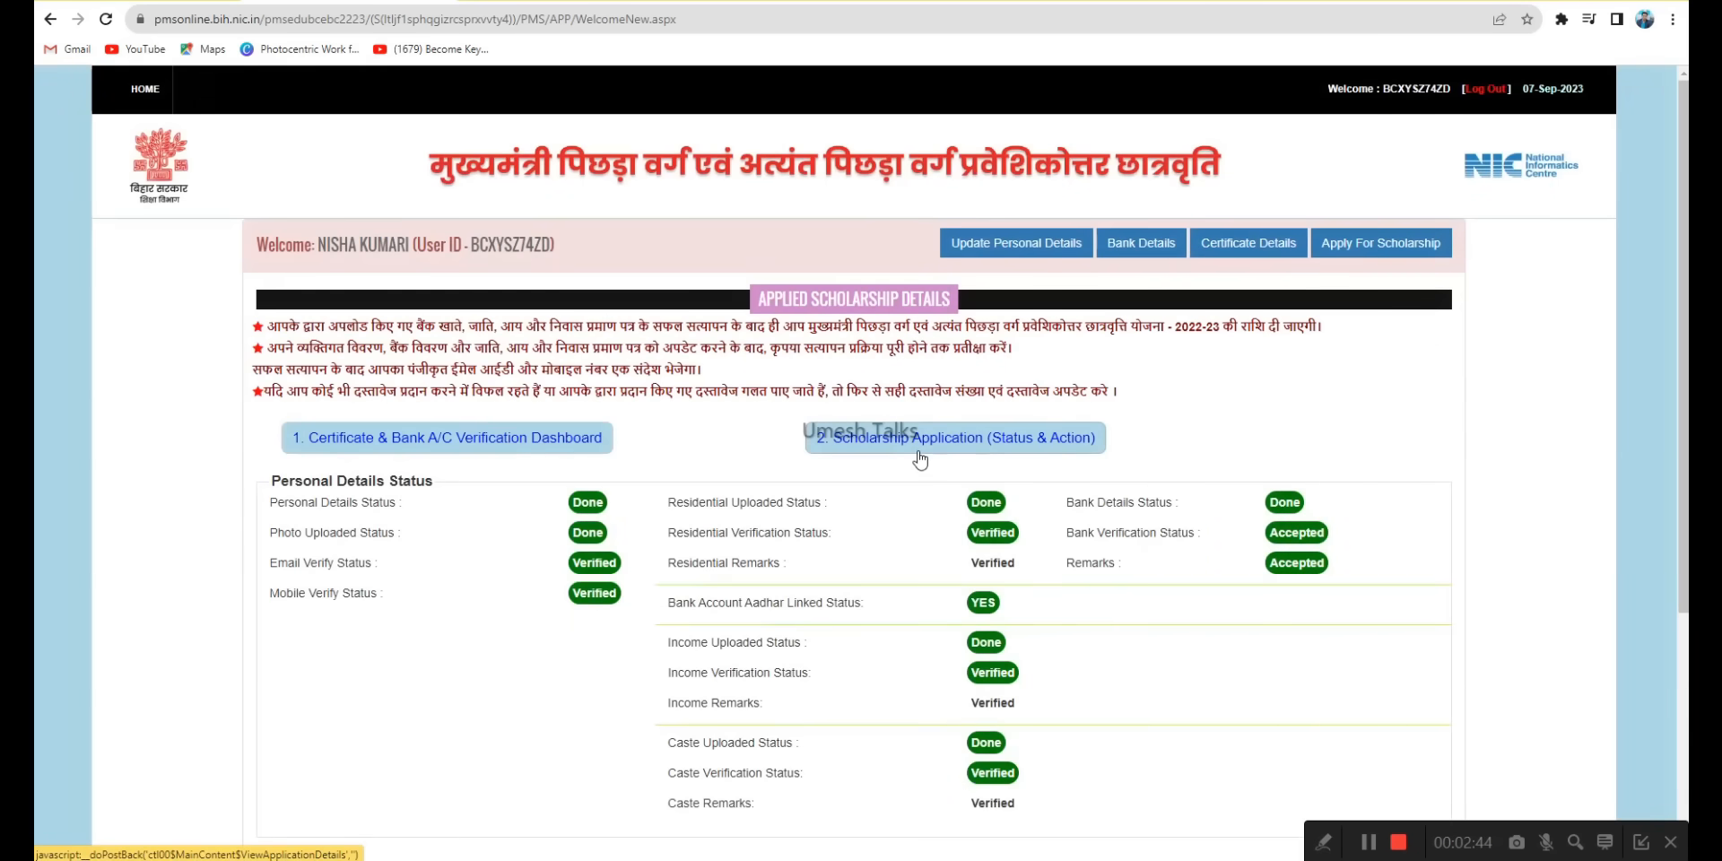
scroll(915, 466, down, 1)
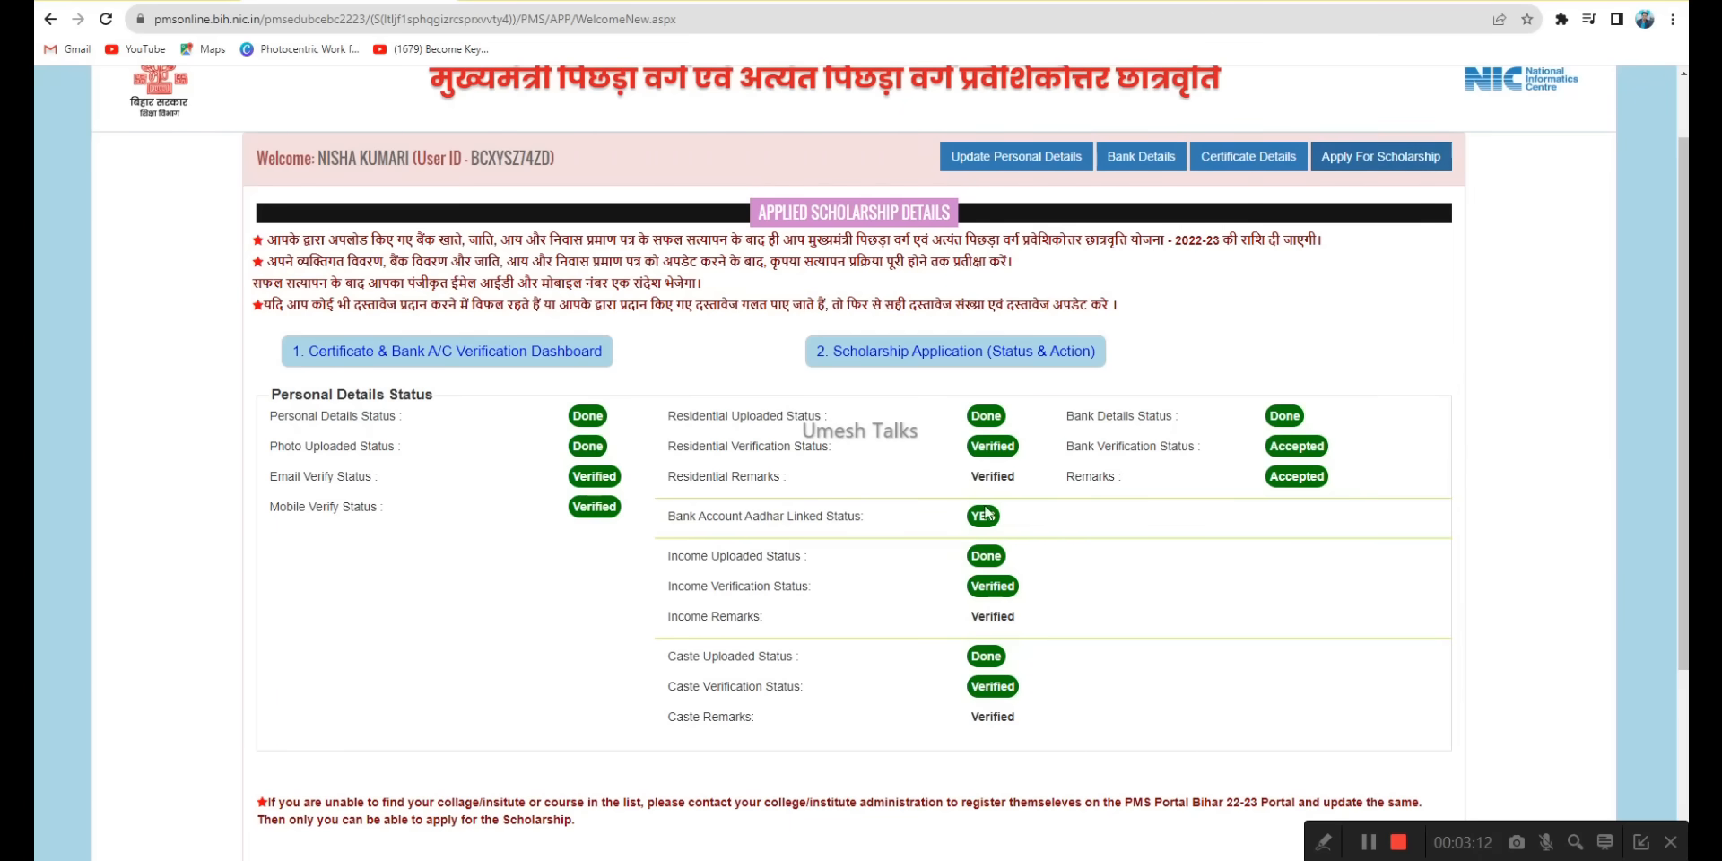
scroll(950, 561, up, 1)
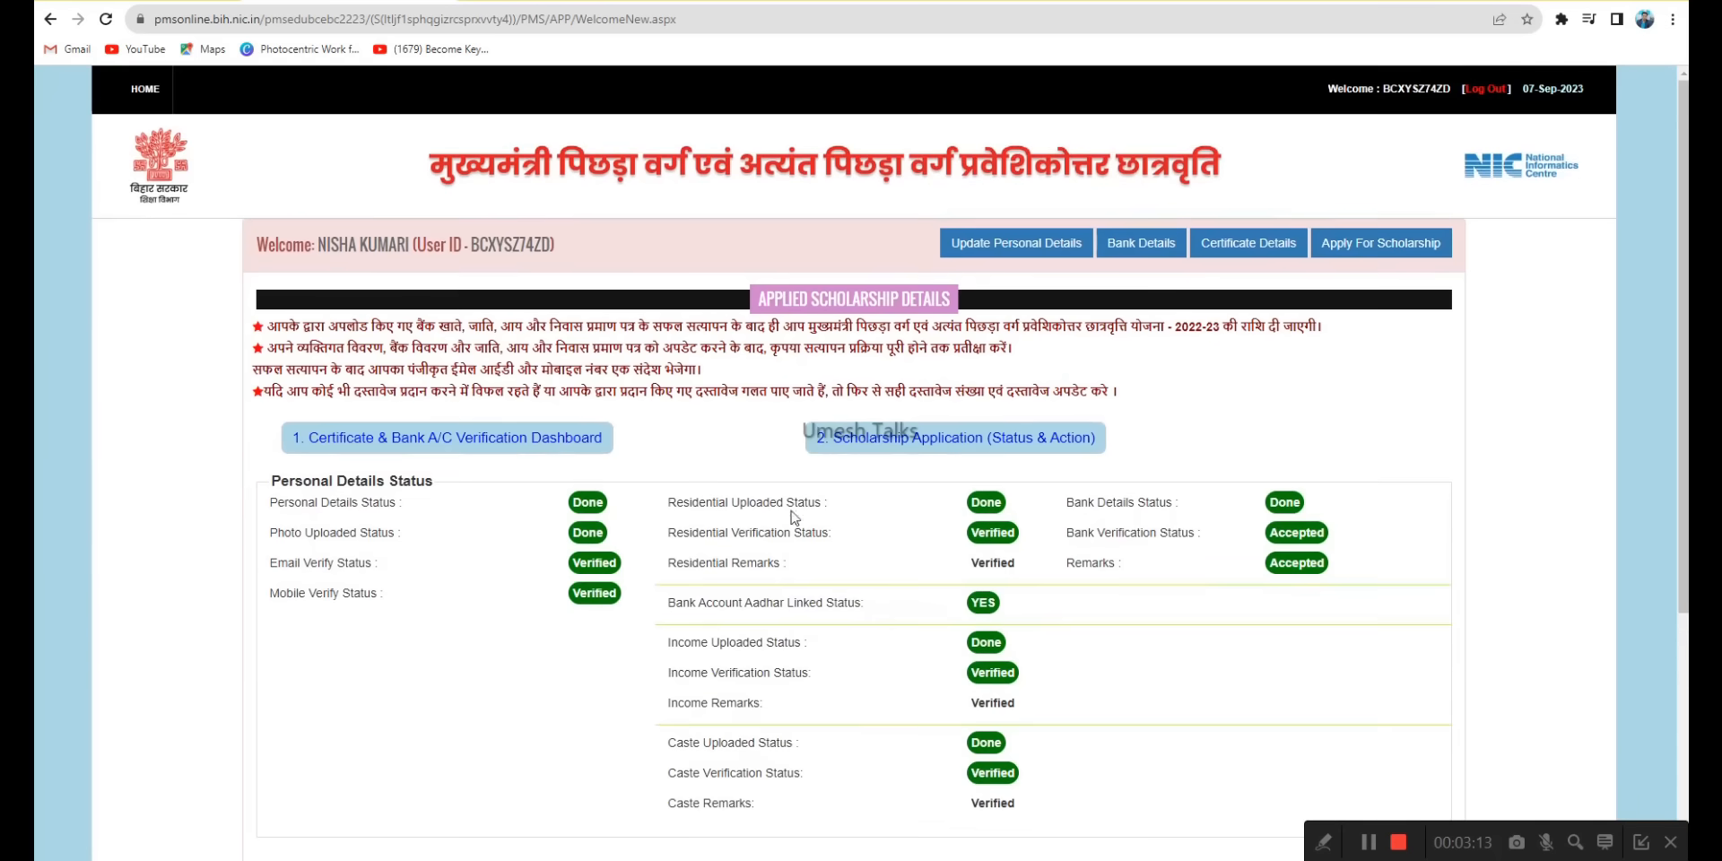
click(146, 95)
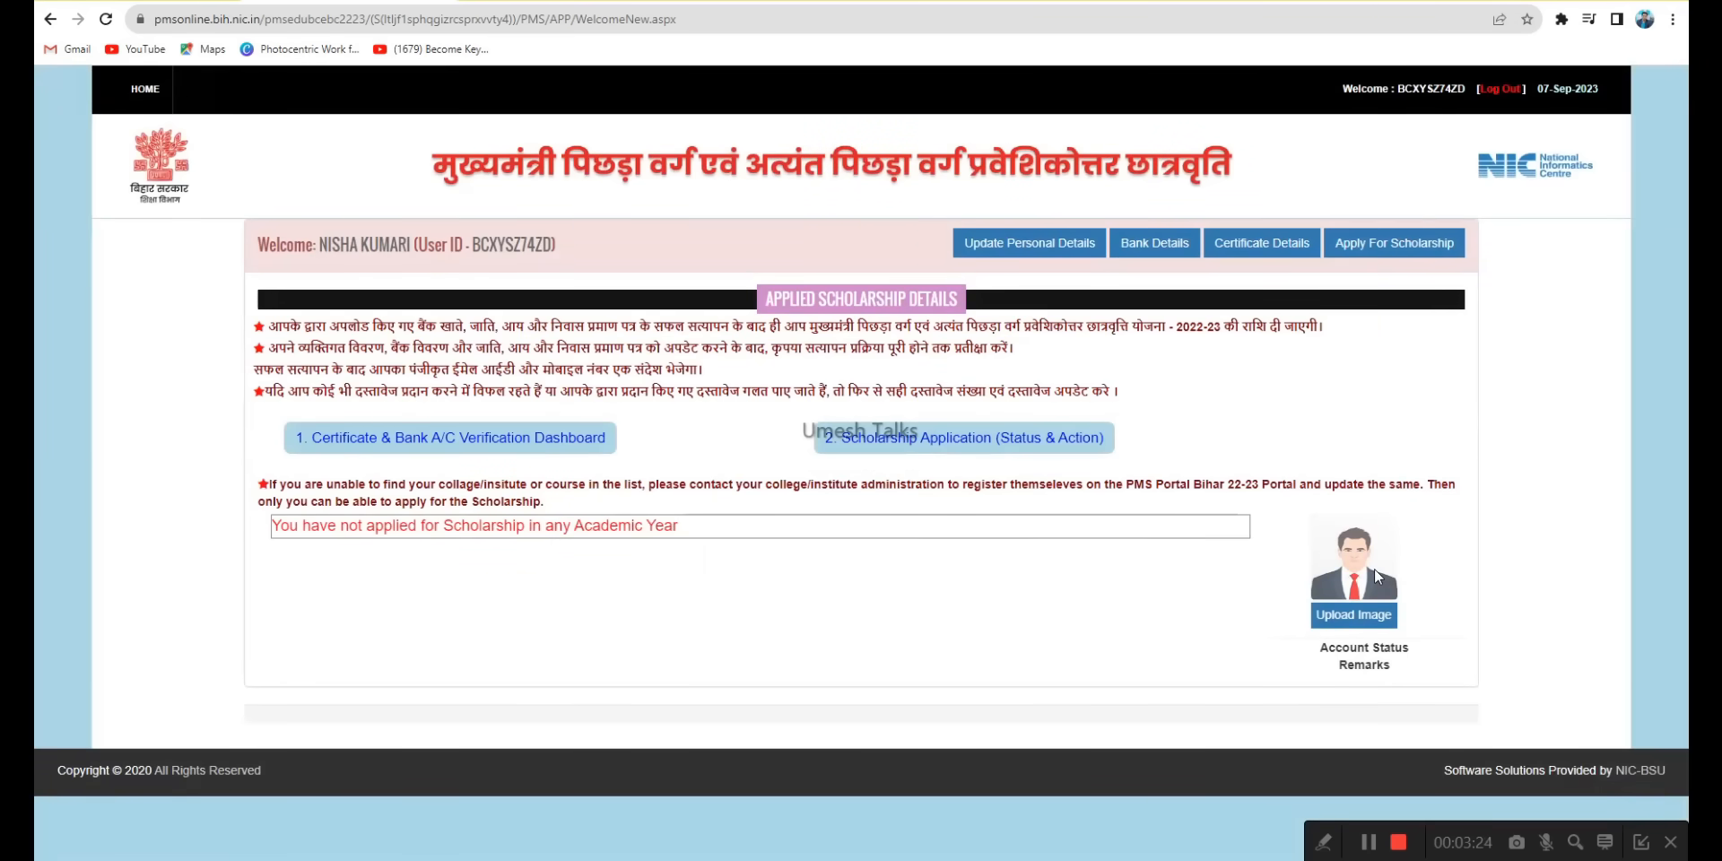
Upload Photo.png as the student's profile photo and return to the home page
click(1353, 614)
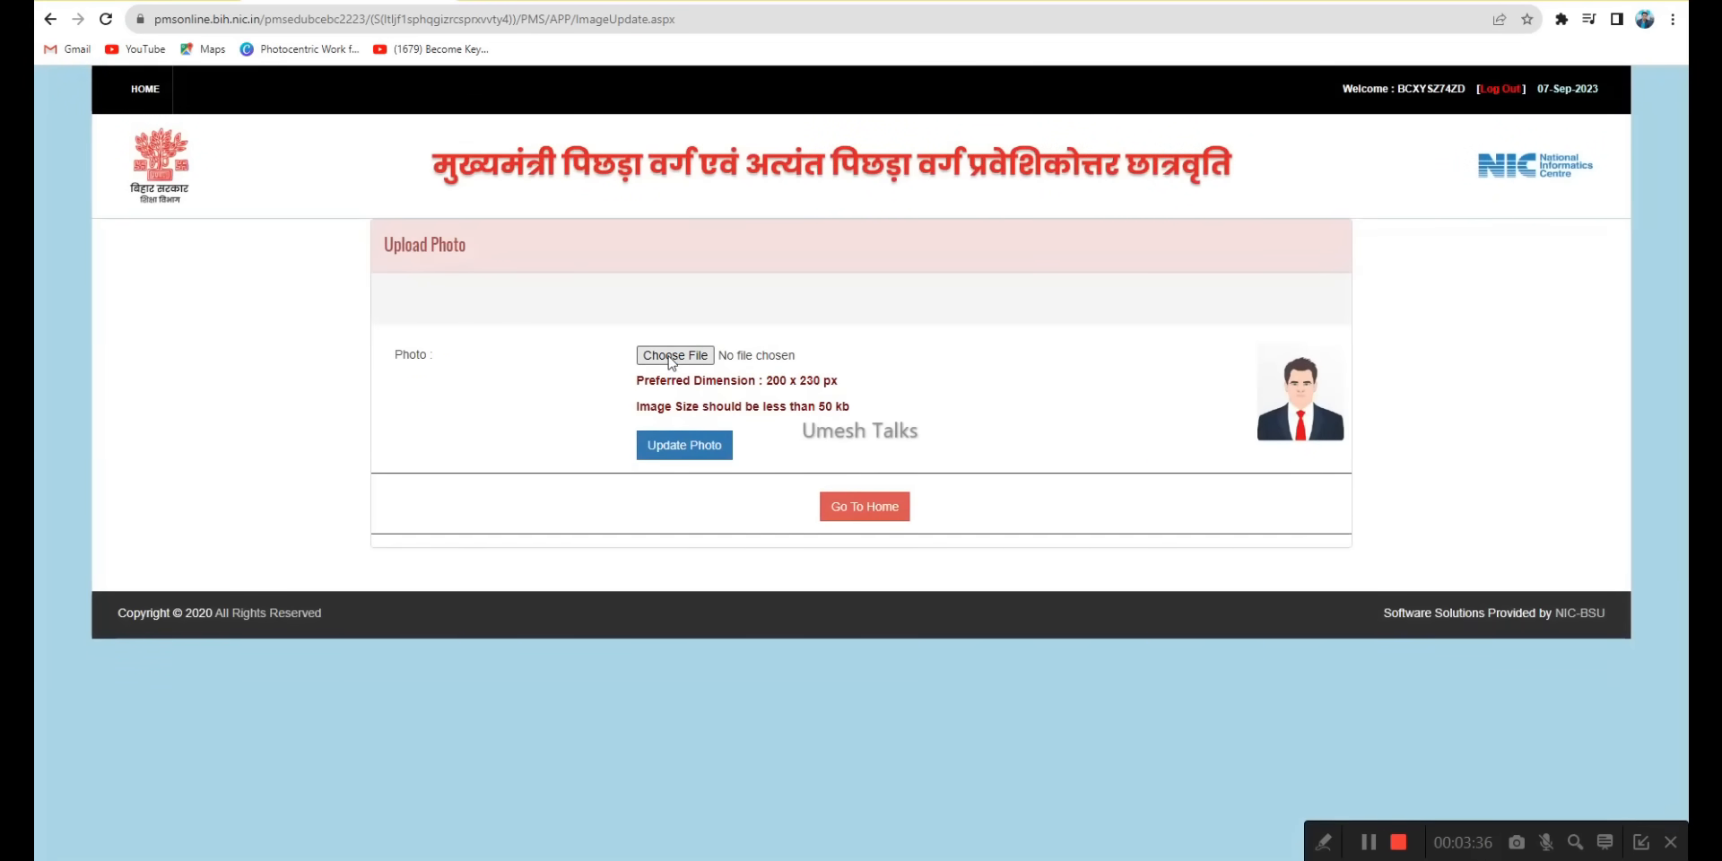
click(671, 356)
double_click(512, 131)
click(683, 442)
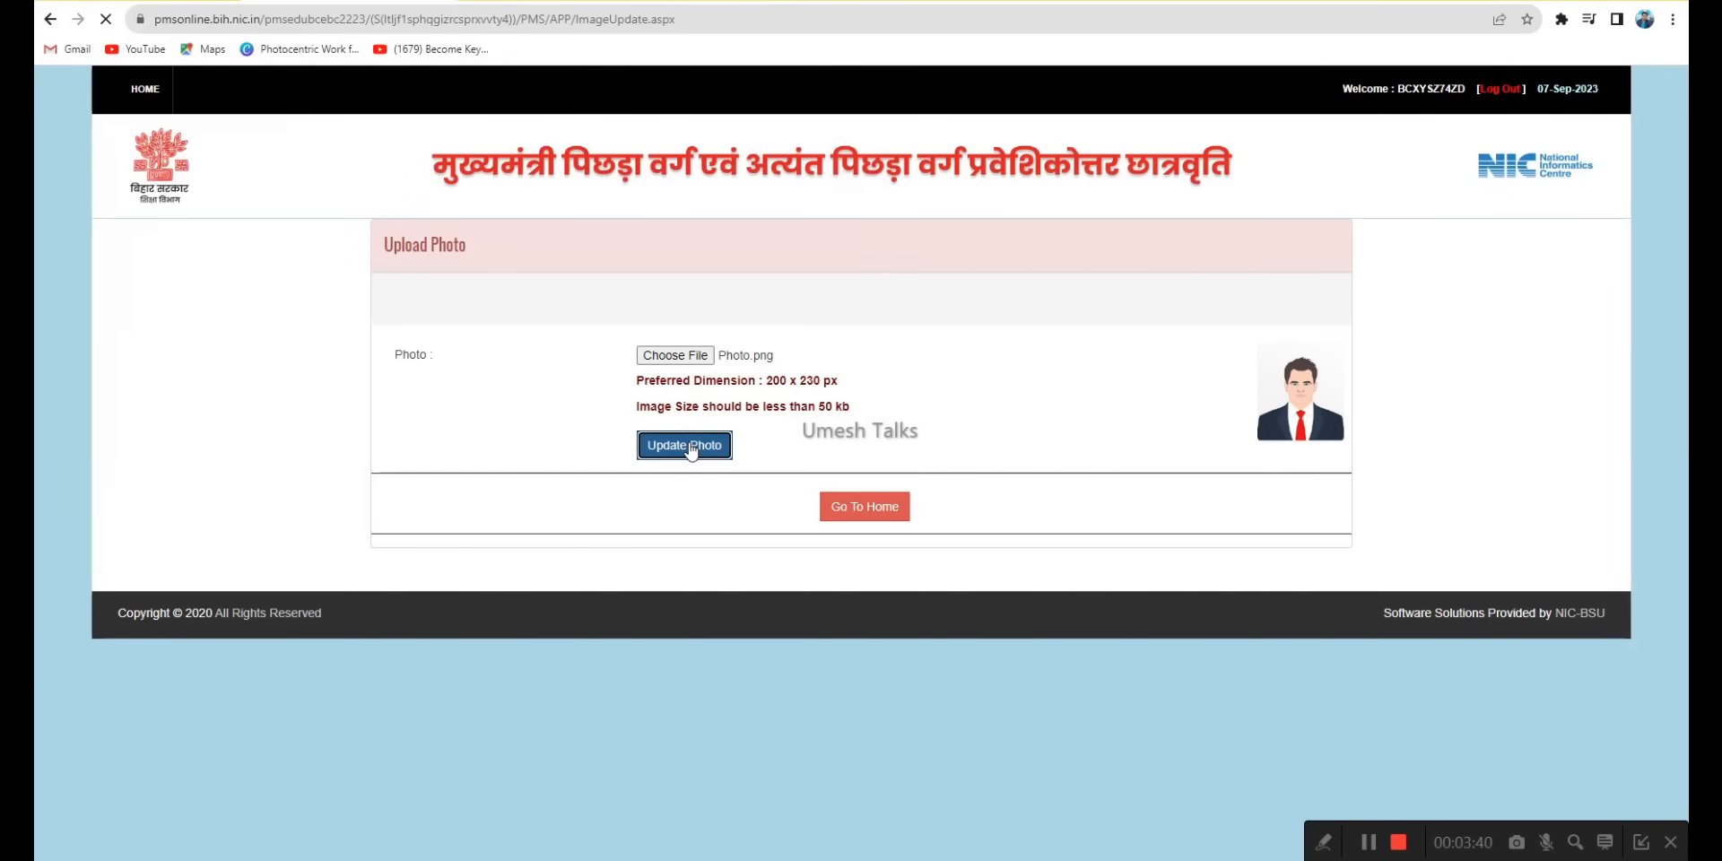
click(868, 507)
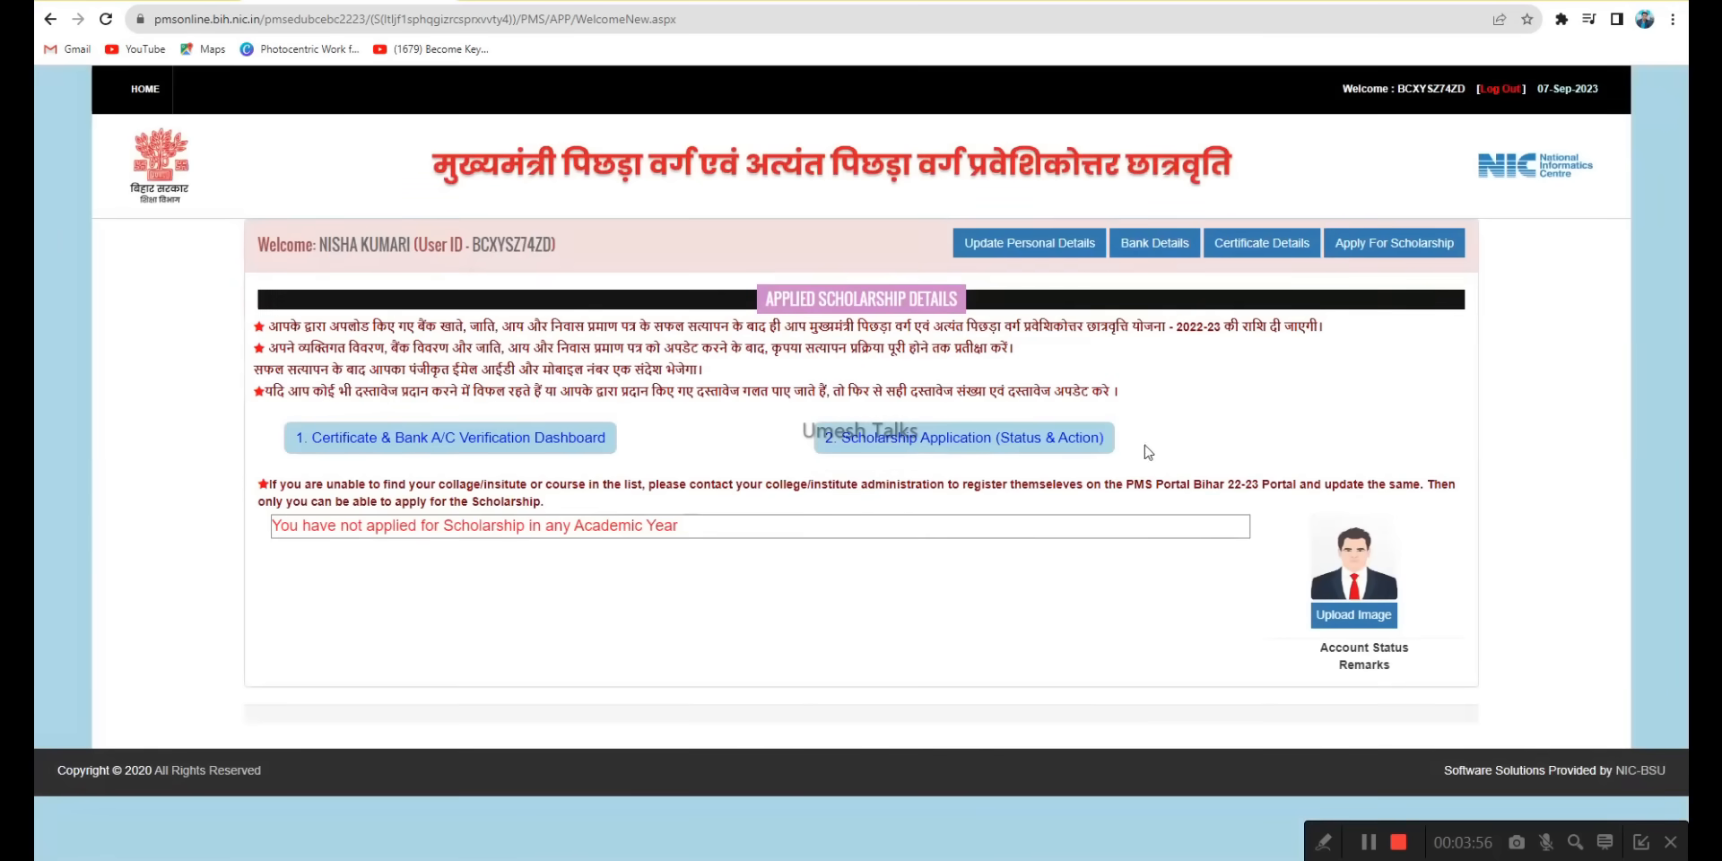
Open the personal details form, change the selection beside the Is Divyang field, and save the details
click(1014, 255)
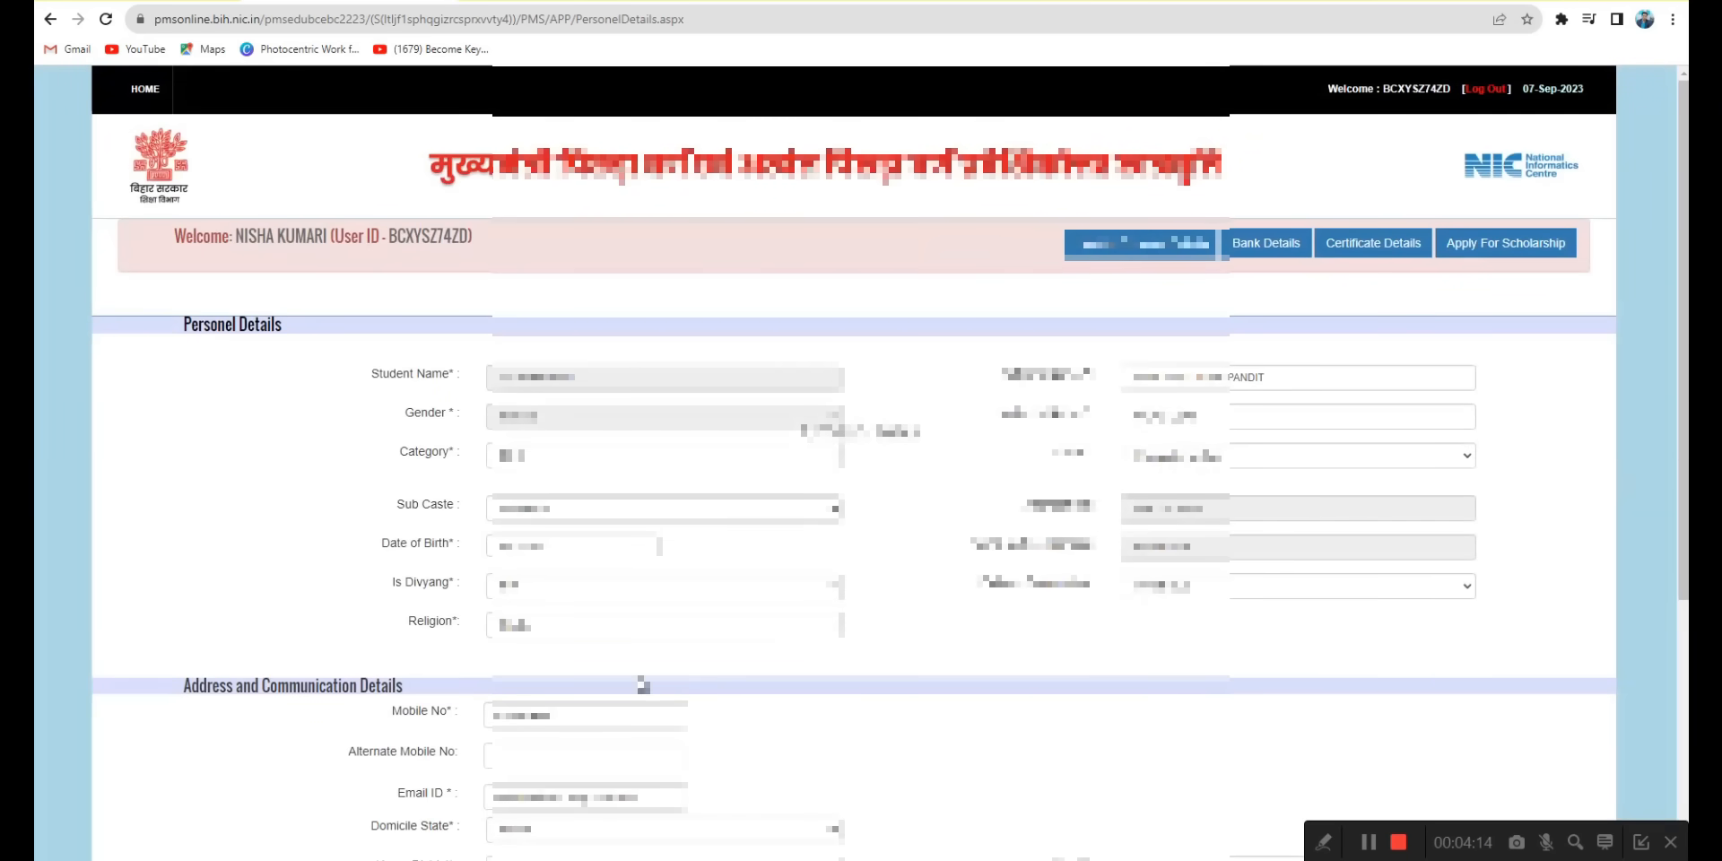
click(528, 584)
click(530, 604)
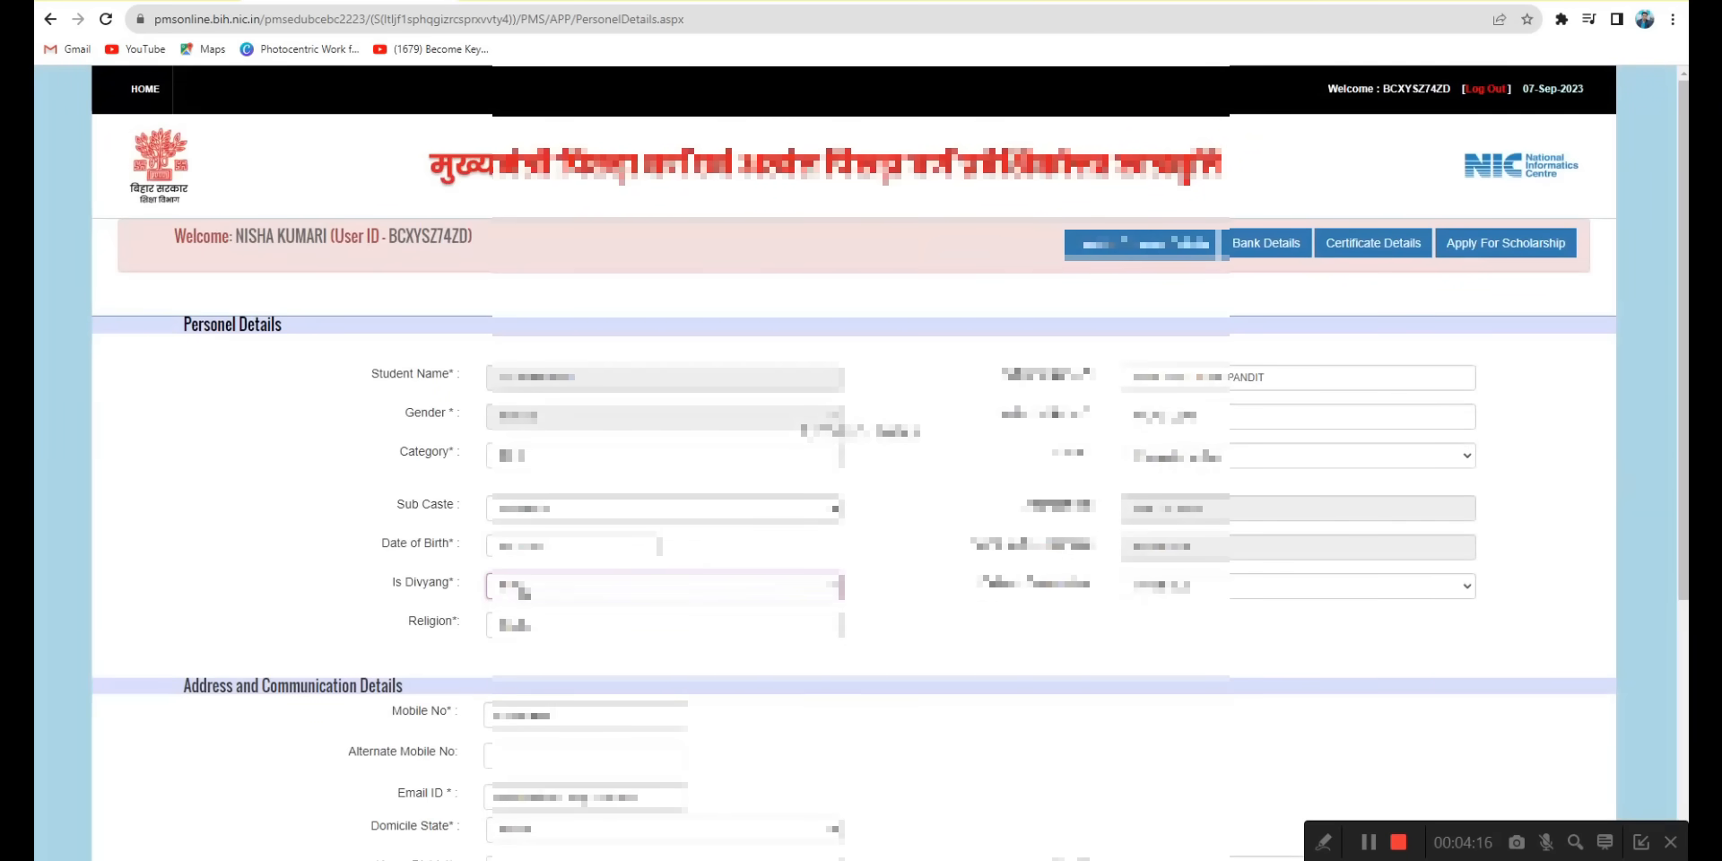
click(1164, 589)
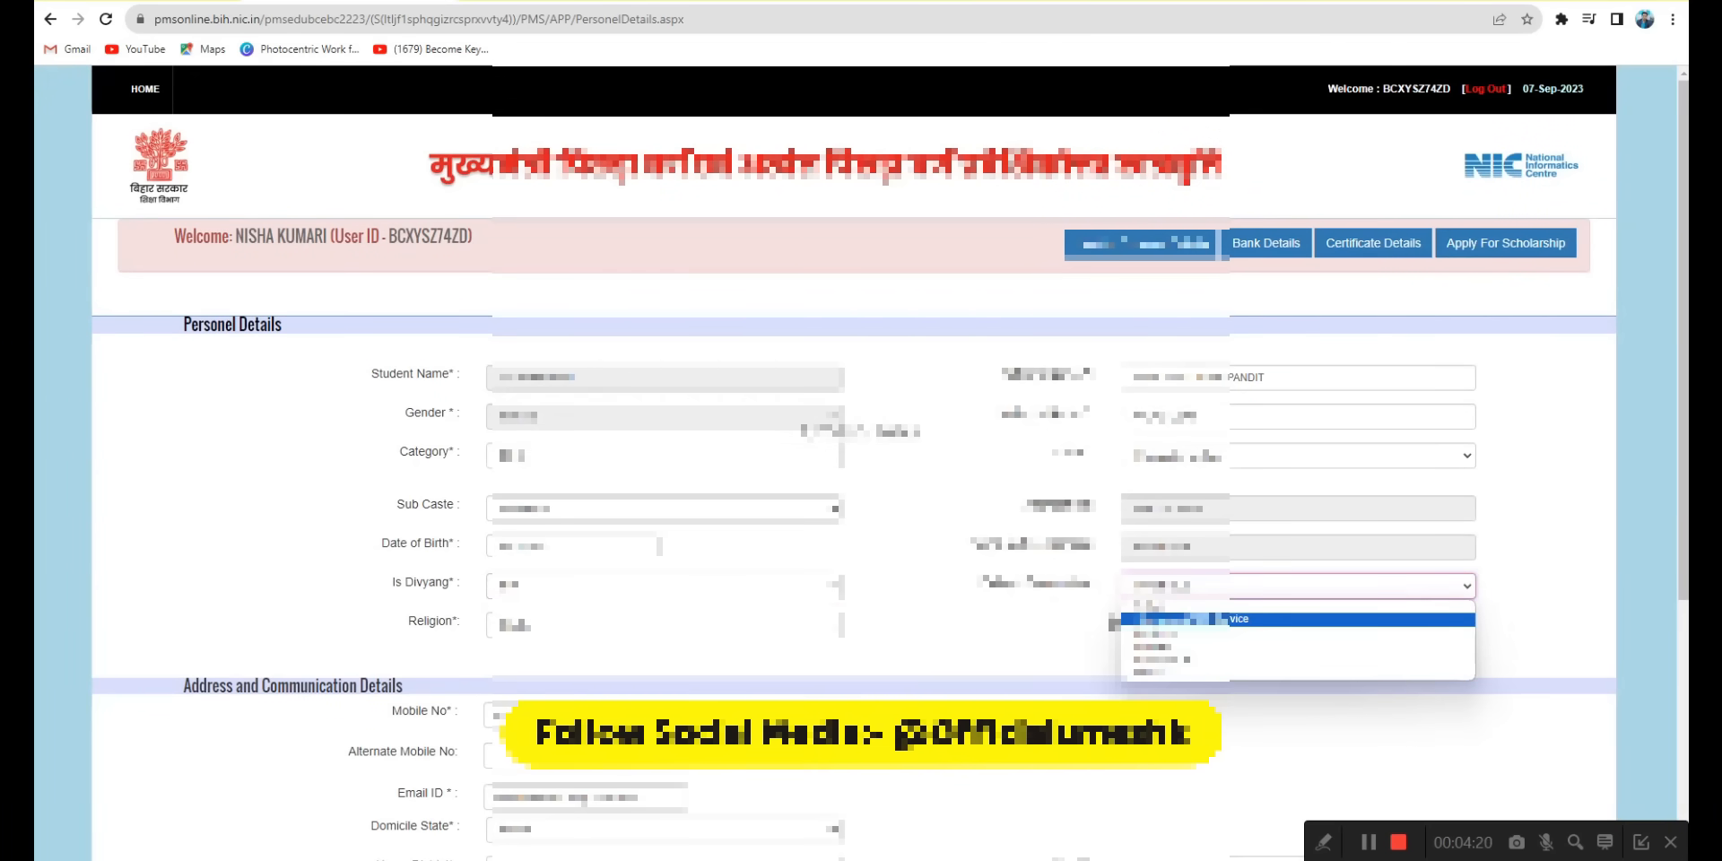
click(1130, 617)
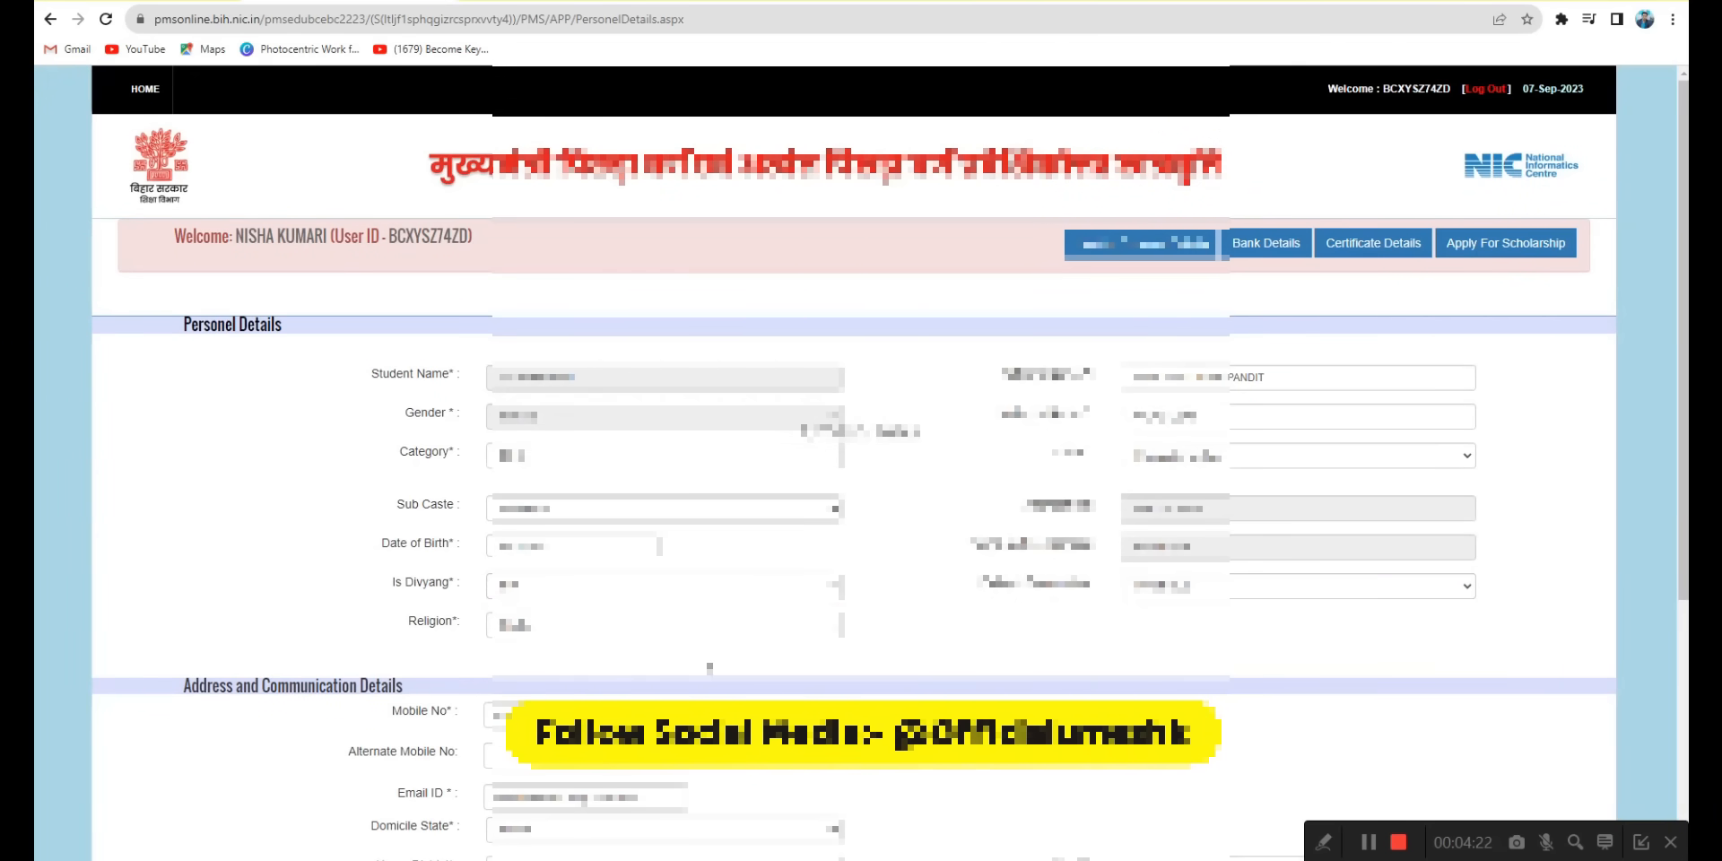
scroll(711, 664, down, 4)
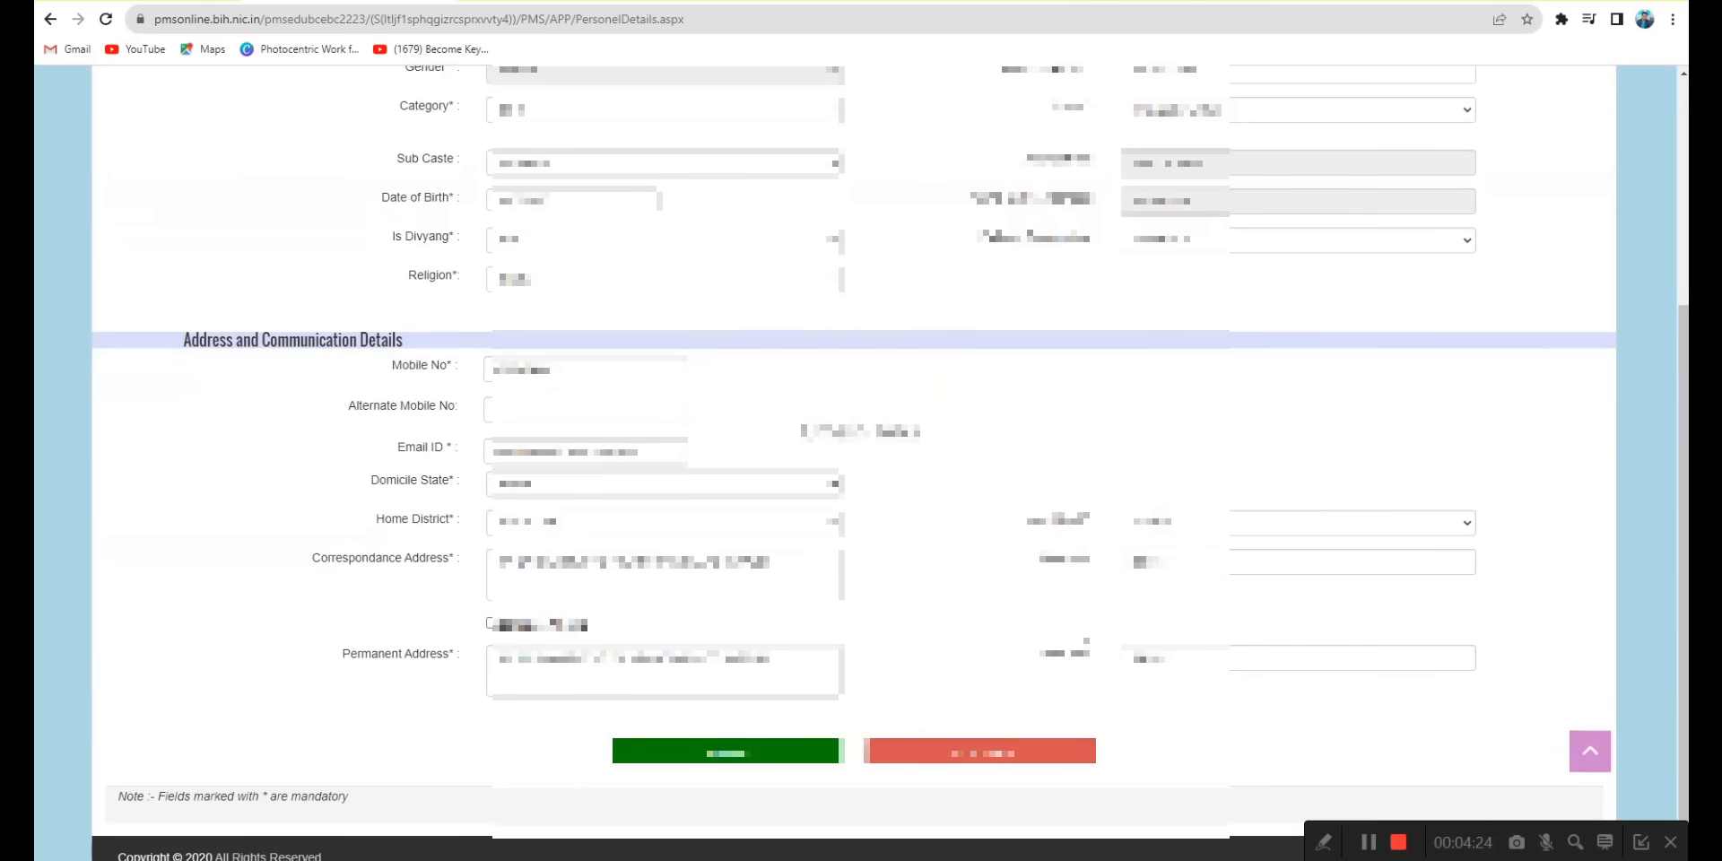
click(728, 758)
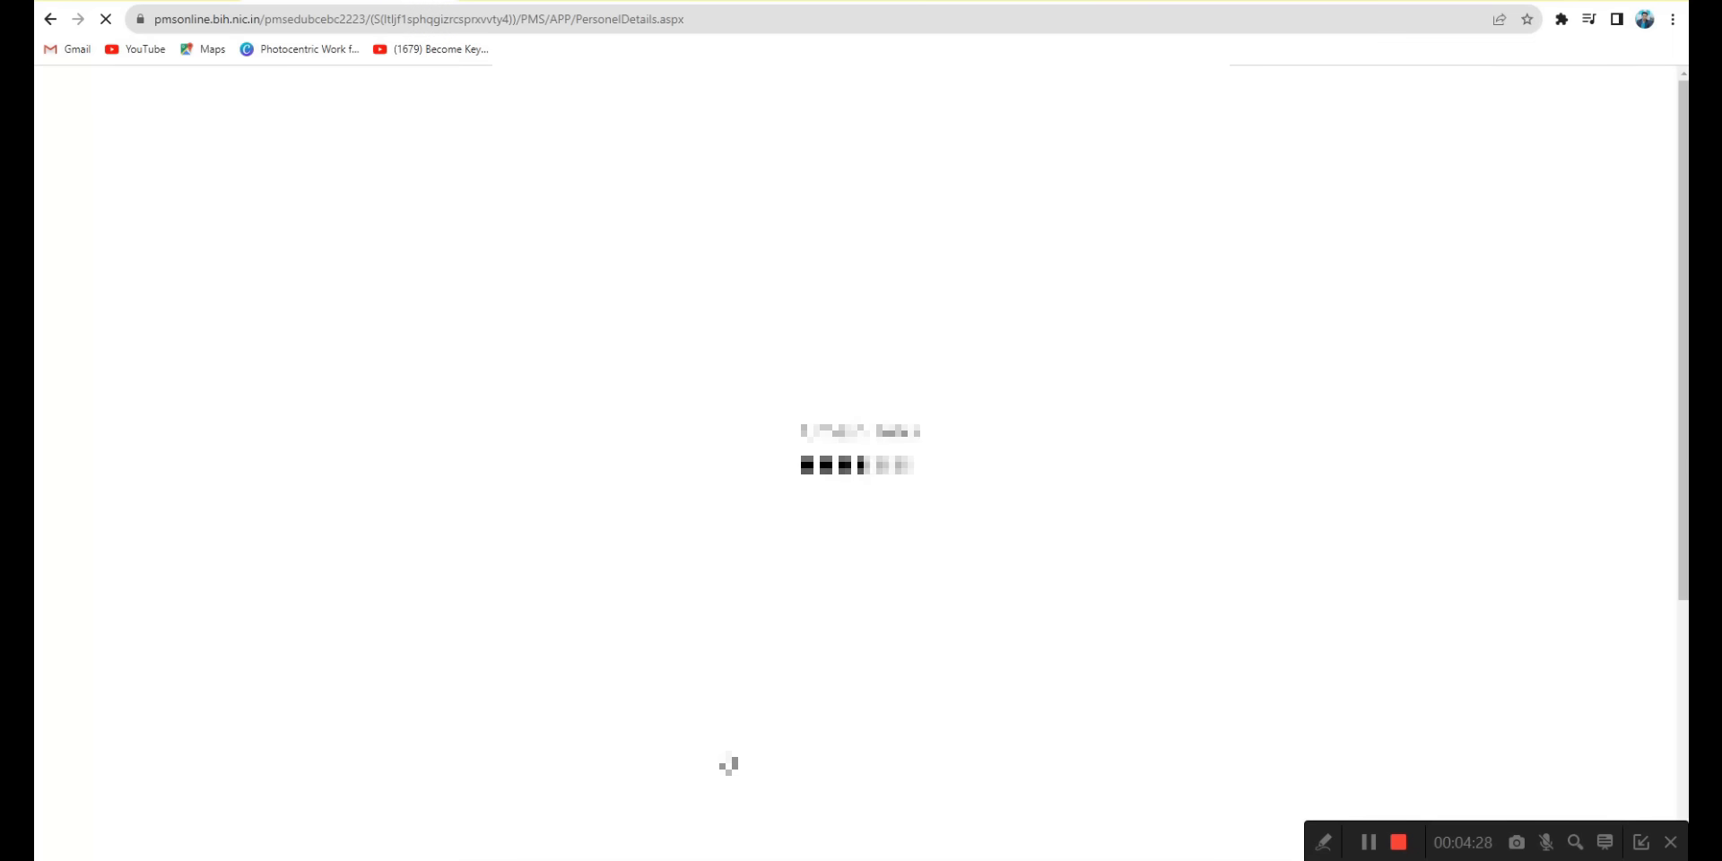
key(Return)
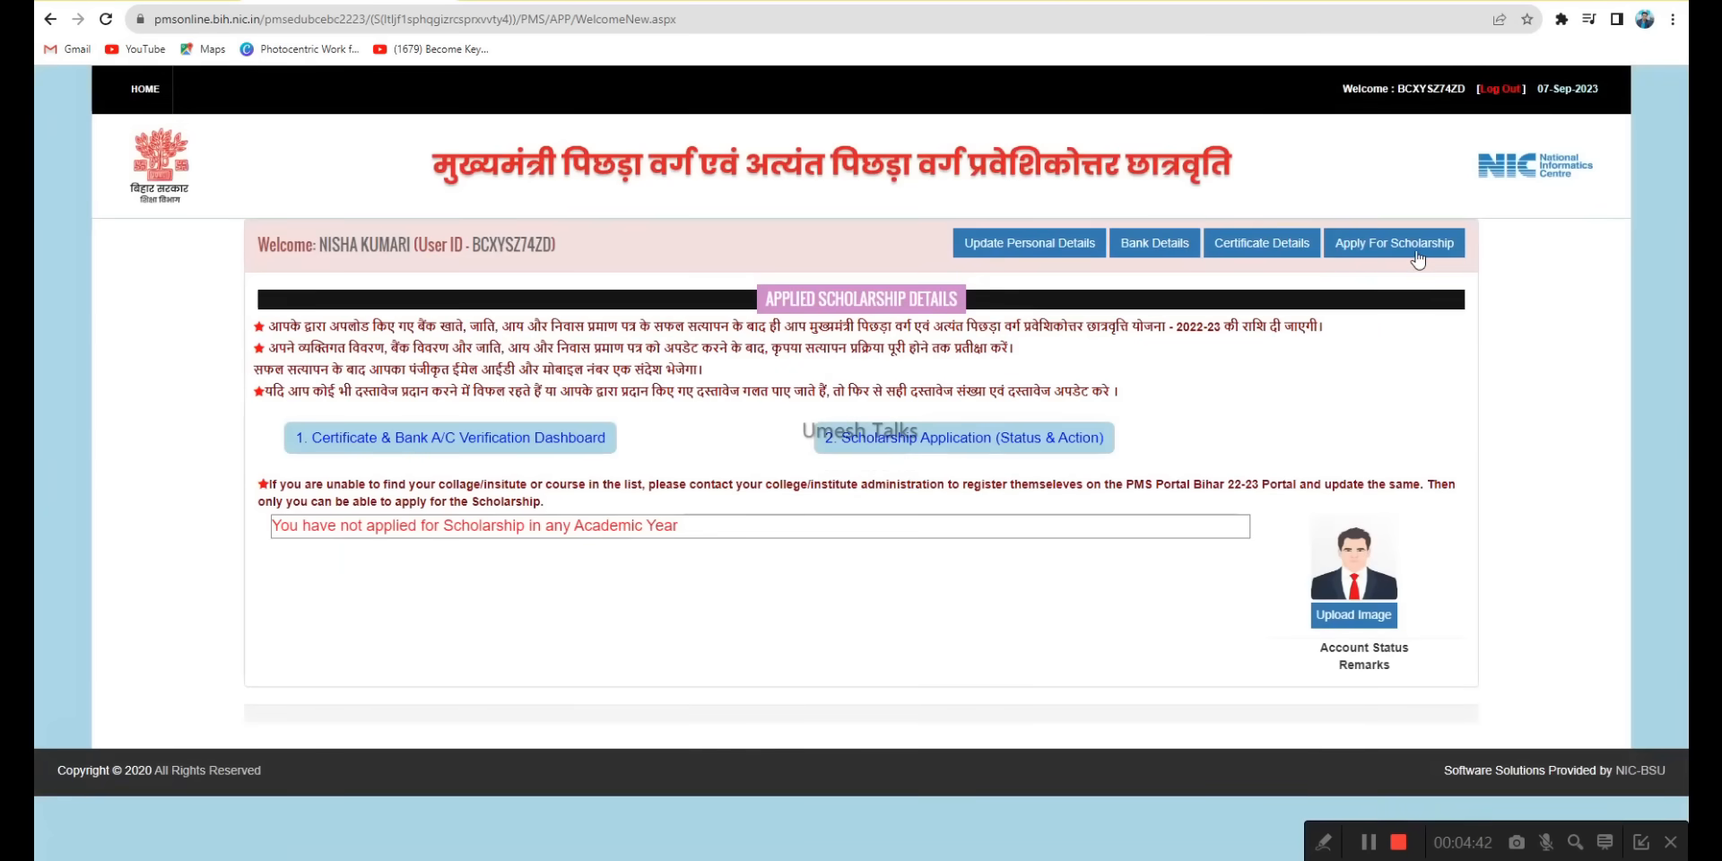
Open the Apply For Scholarship form and examine the note about renewing for past applicants
click(1413, 251)
click(1380, 249)
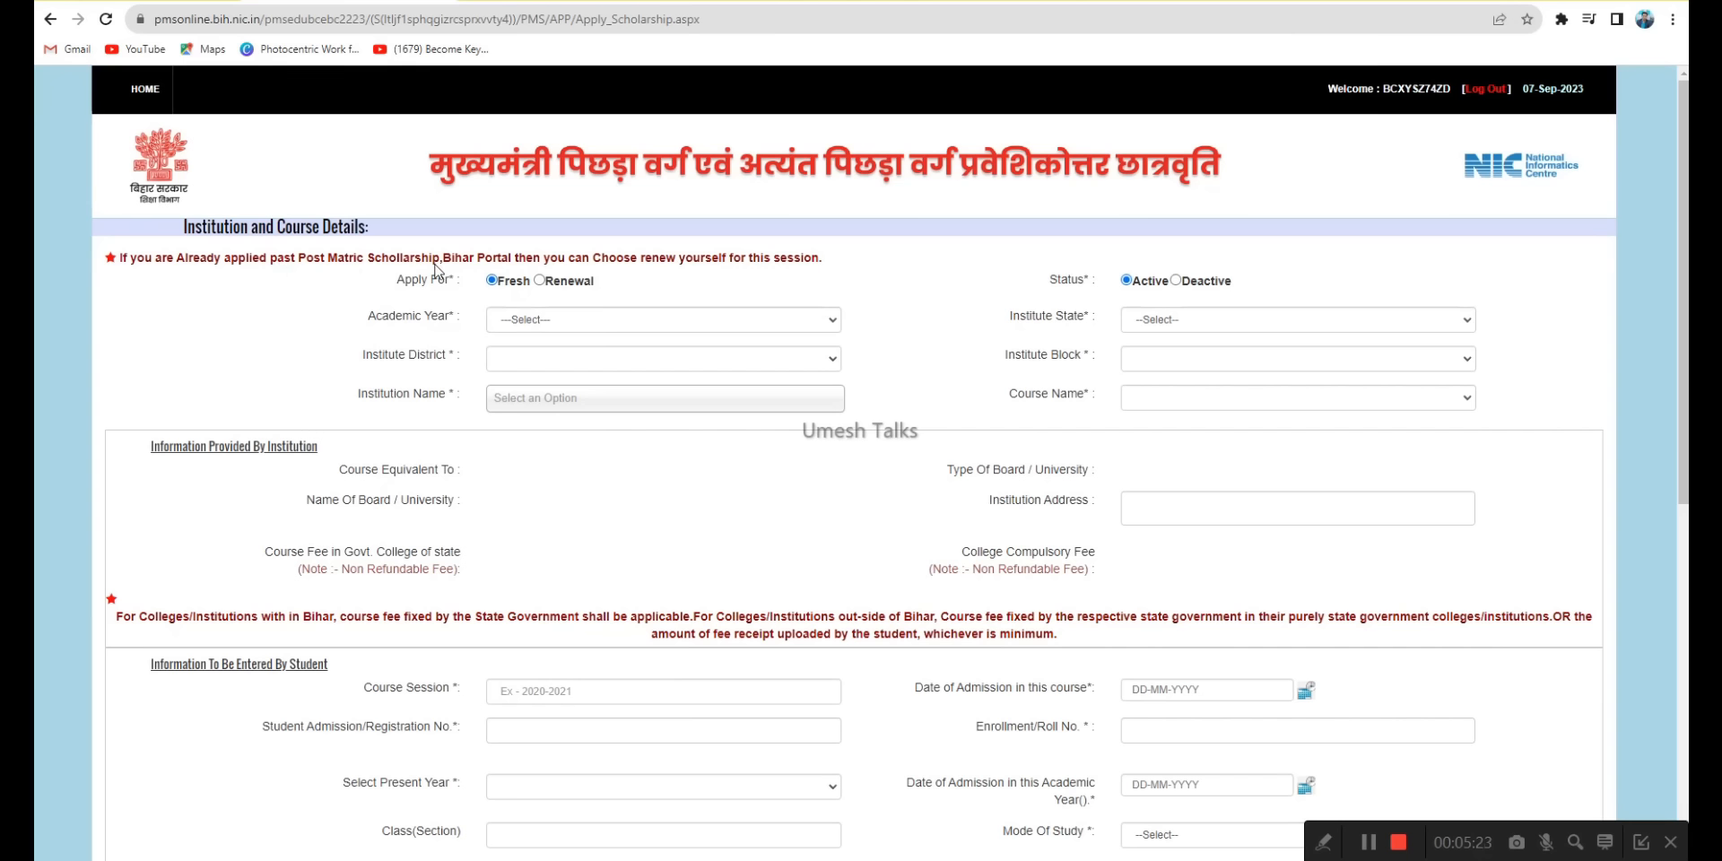
click(540, 281)
drag(124, 261, 853, 266)
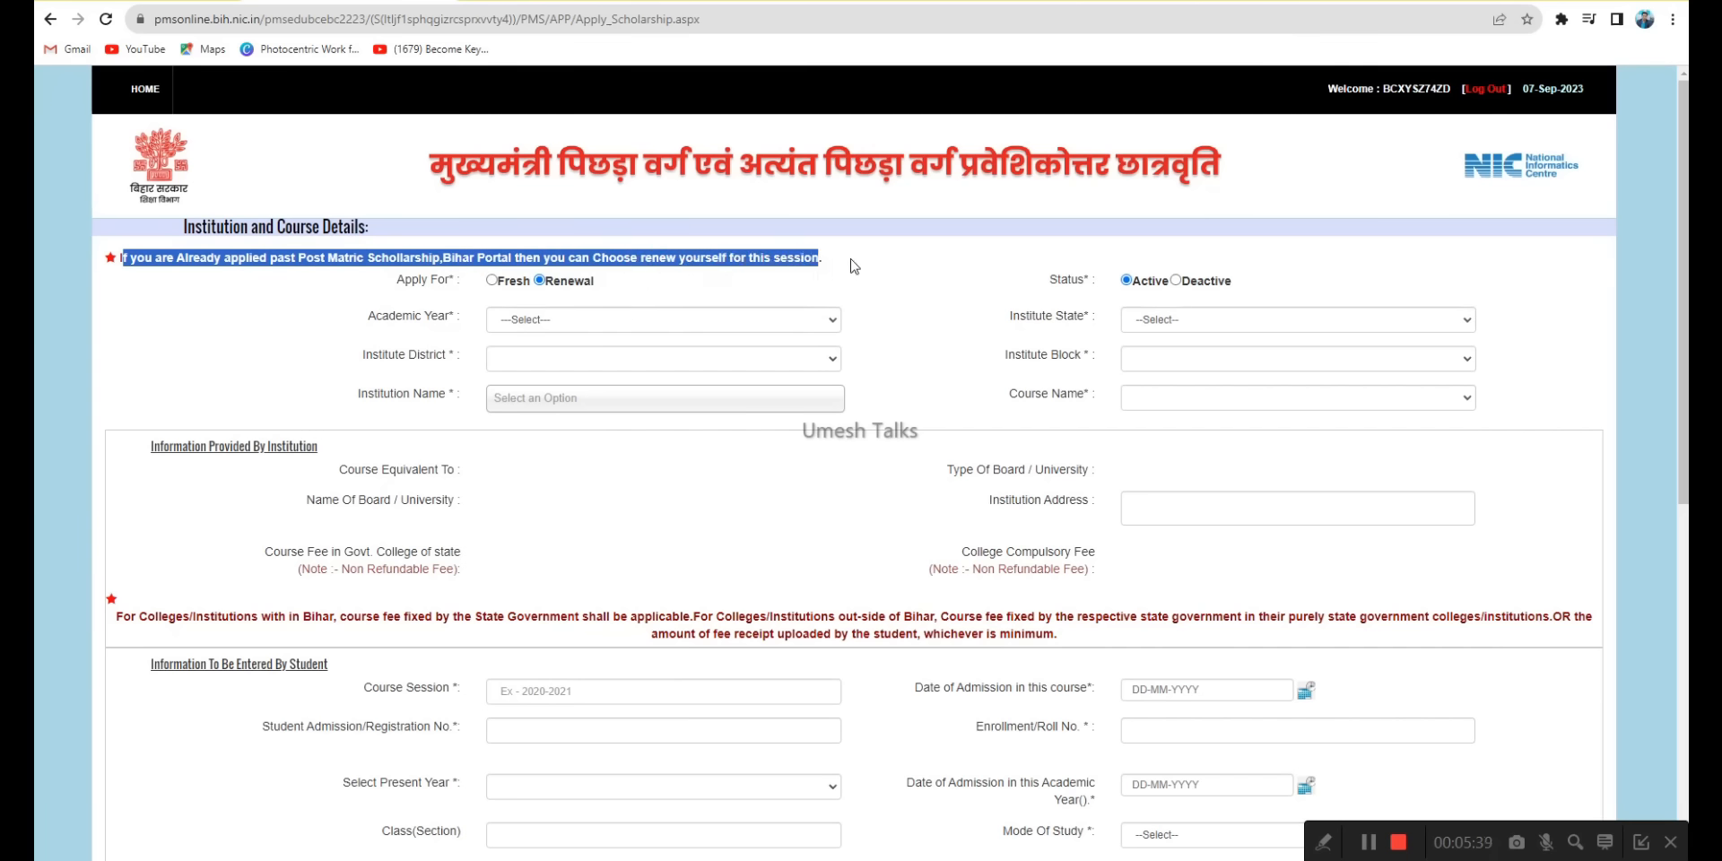
click(854, 265)
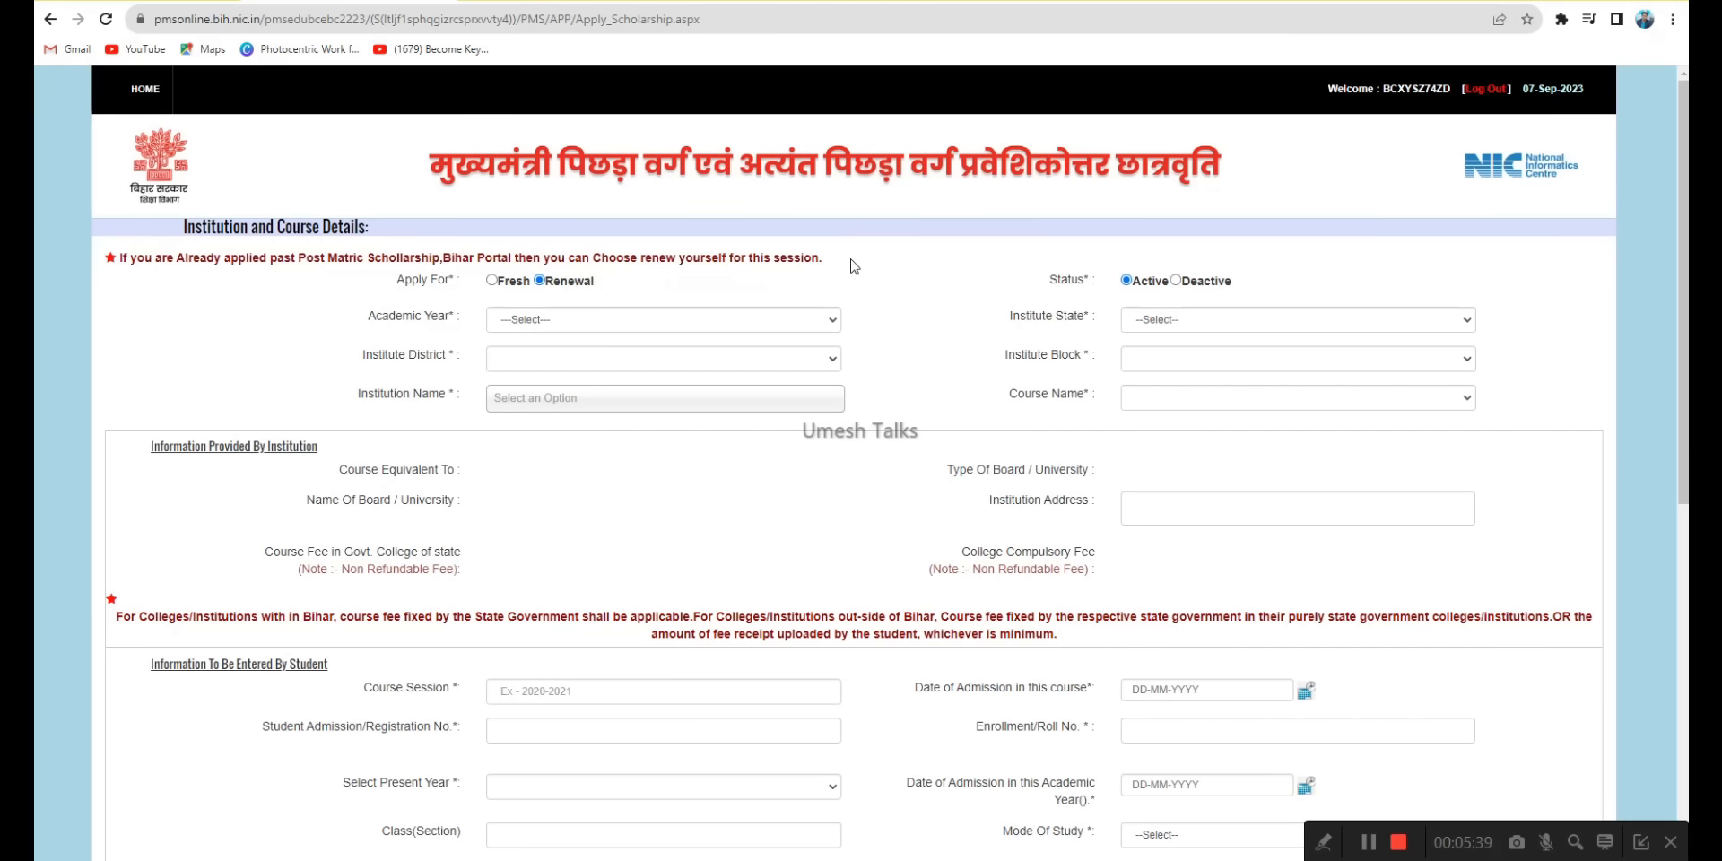
Choose a Fresh application and set the academic year to 2023-2024
click(491, 281)
click(519, 324)
click(524, 353)
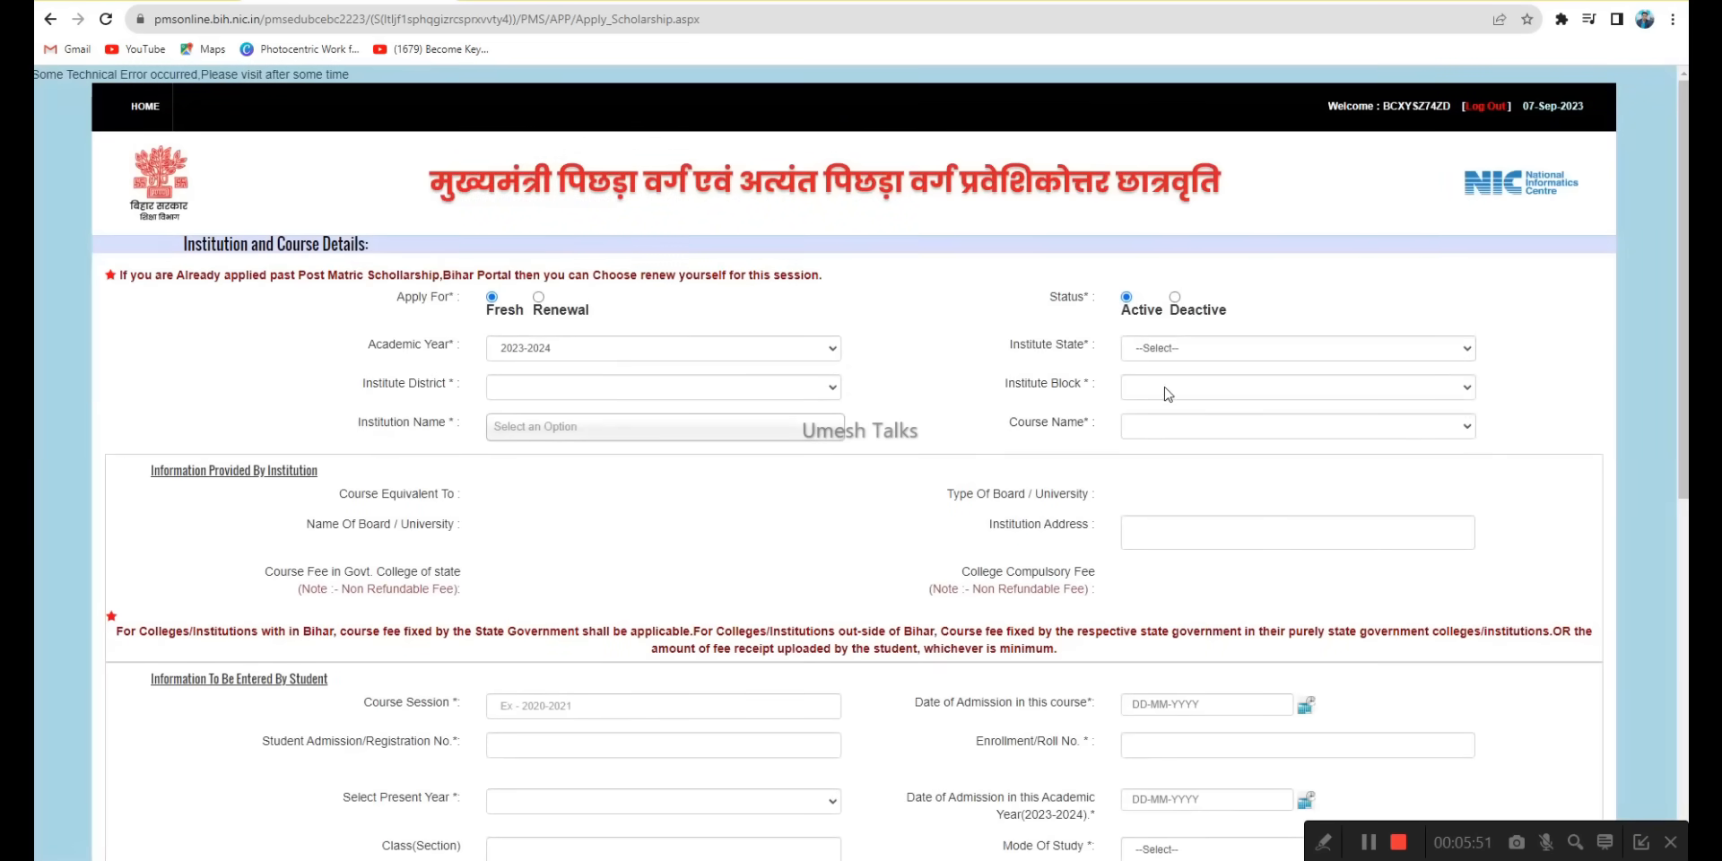
Set the institute state to BIHAR
click(1164, 353)
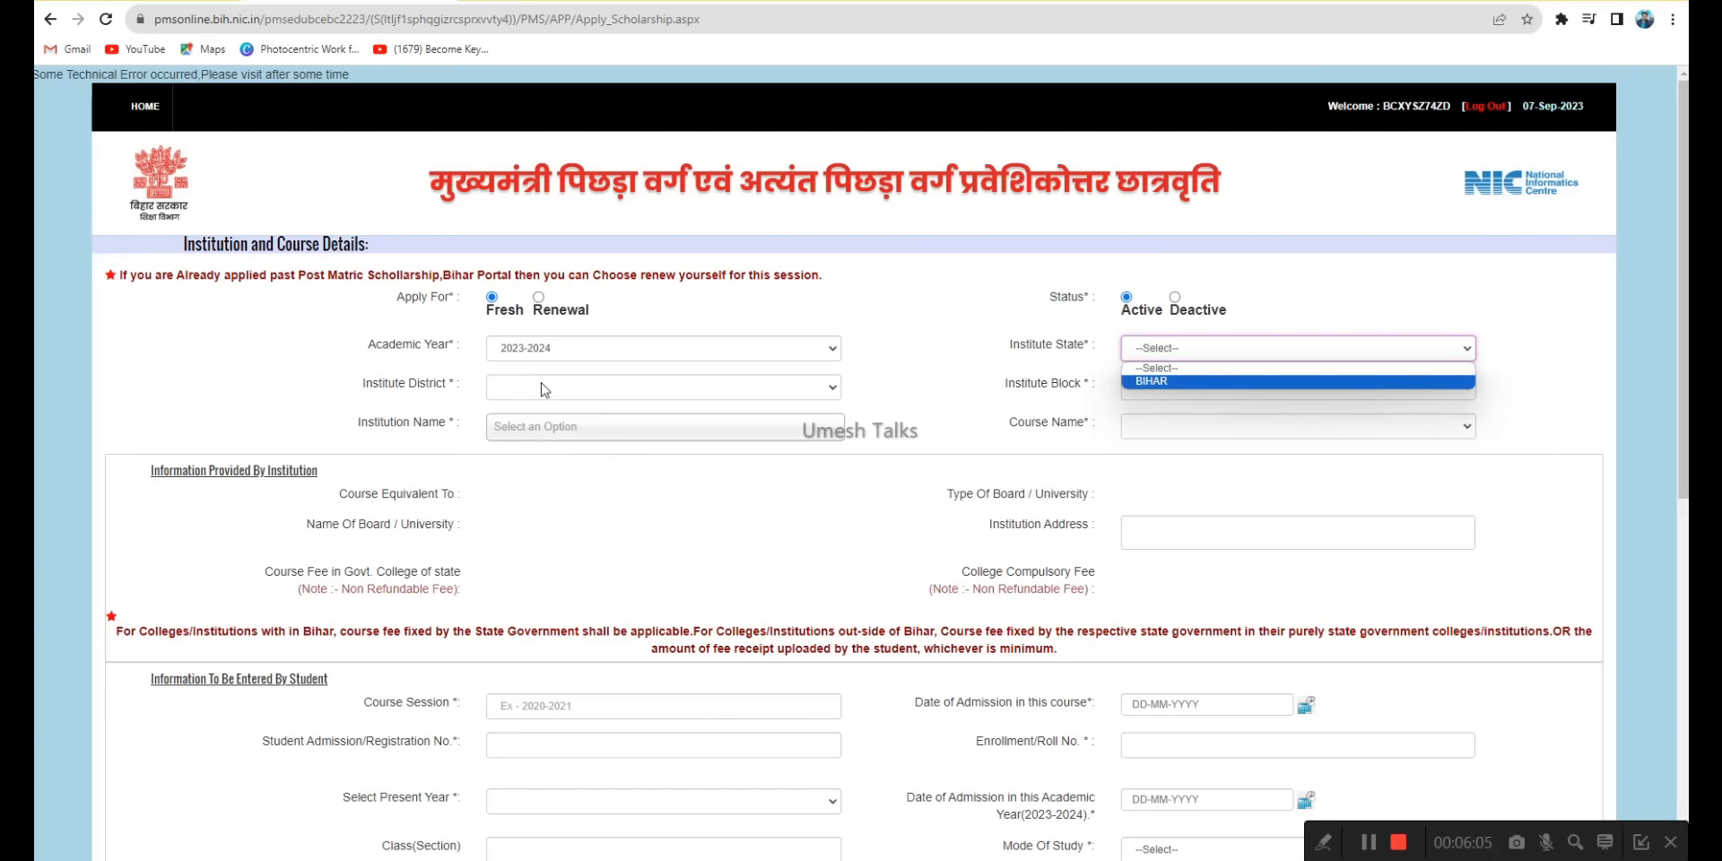
click(942, 394)
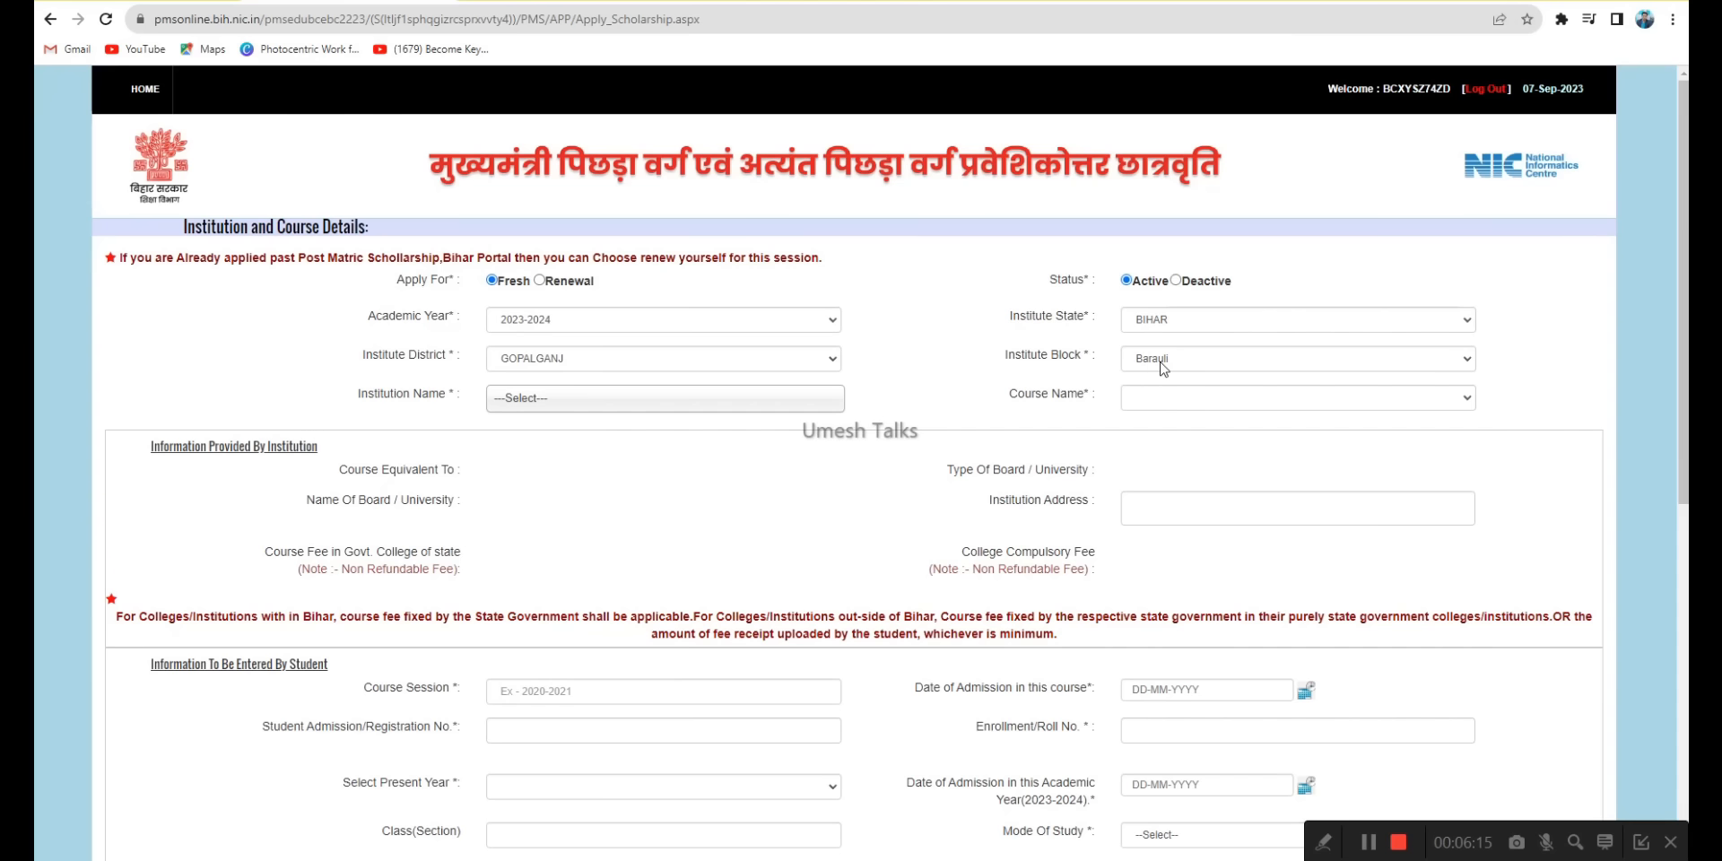
Try to select SRI RAMSWARUP SINGH PROJECT GIRLS HIGH SCHOOL BATHEYA as the institution name and dismiss the alert
click(532, 401)
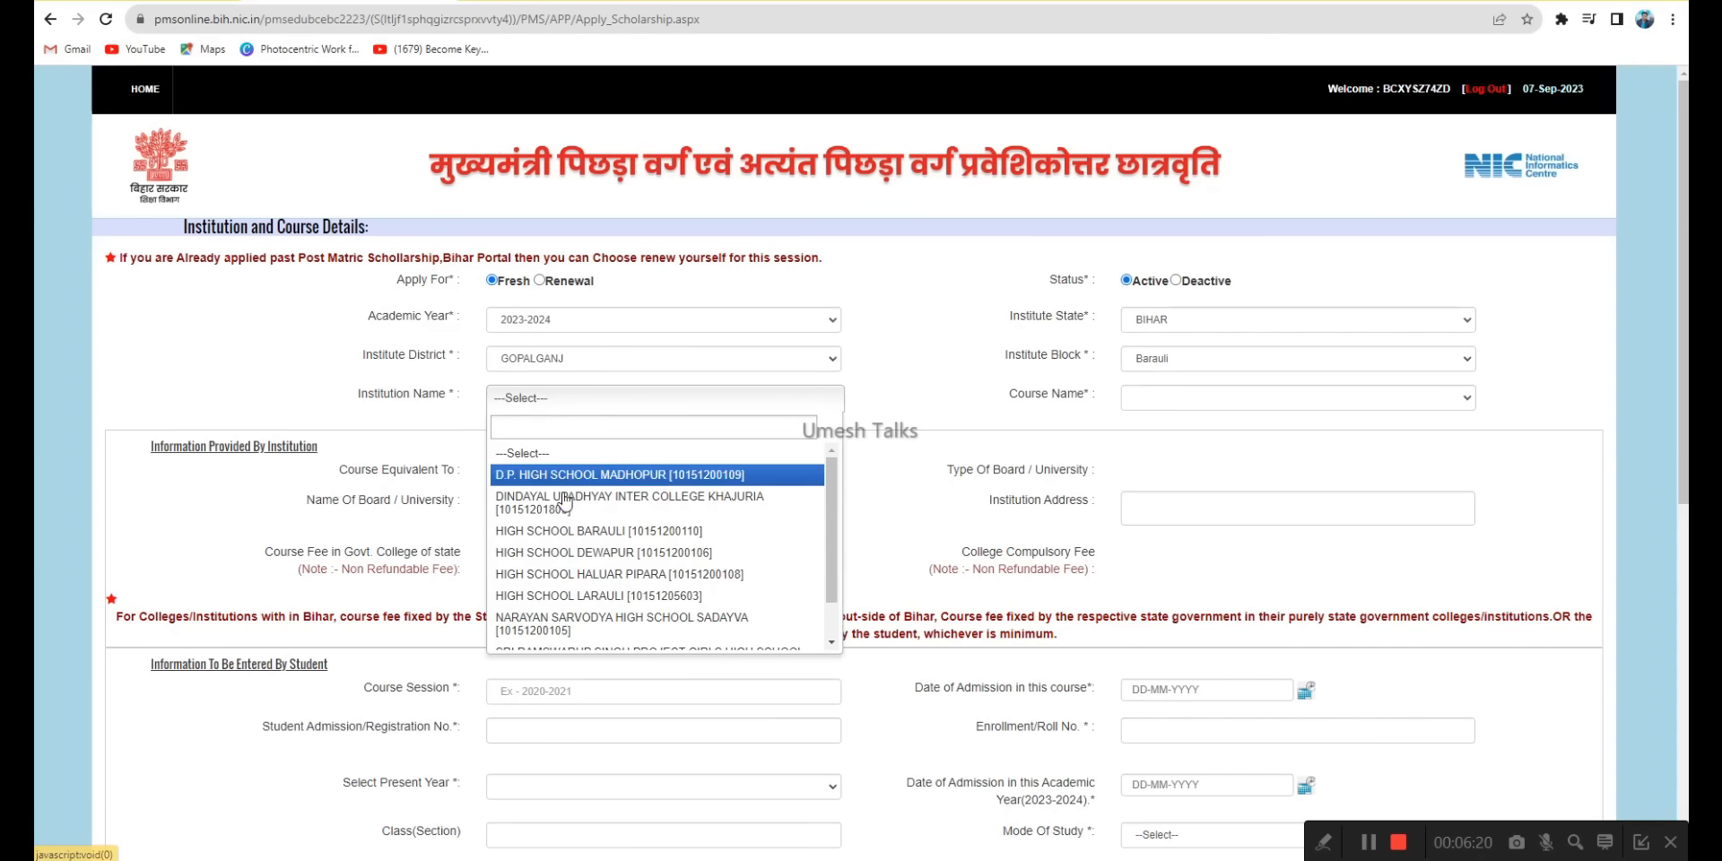
scroll(610, 588, down, 1)
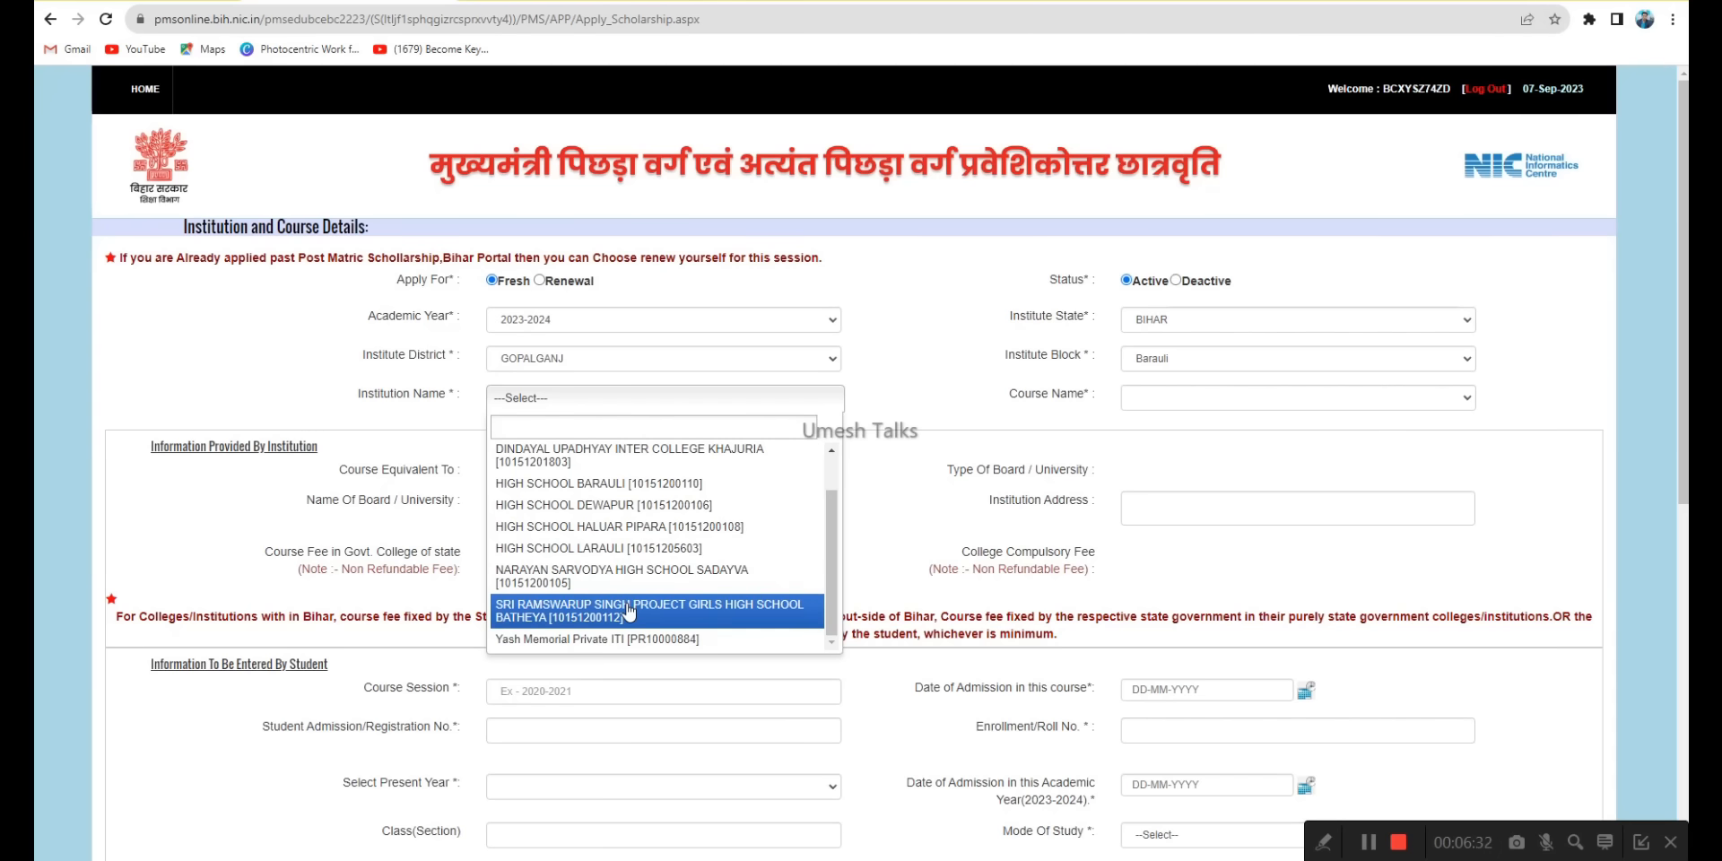
drag(629, 613, 741, 483)
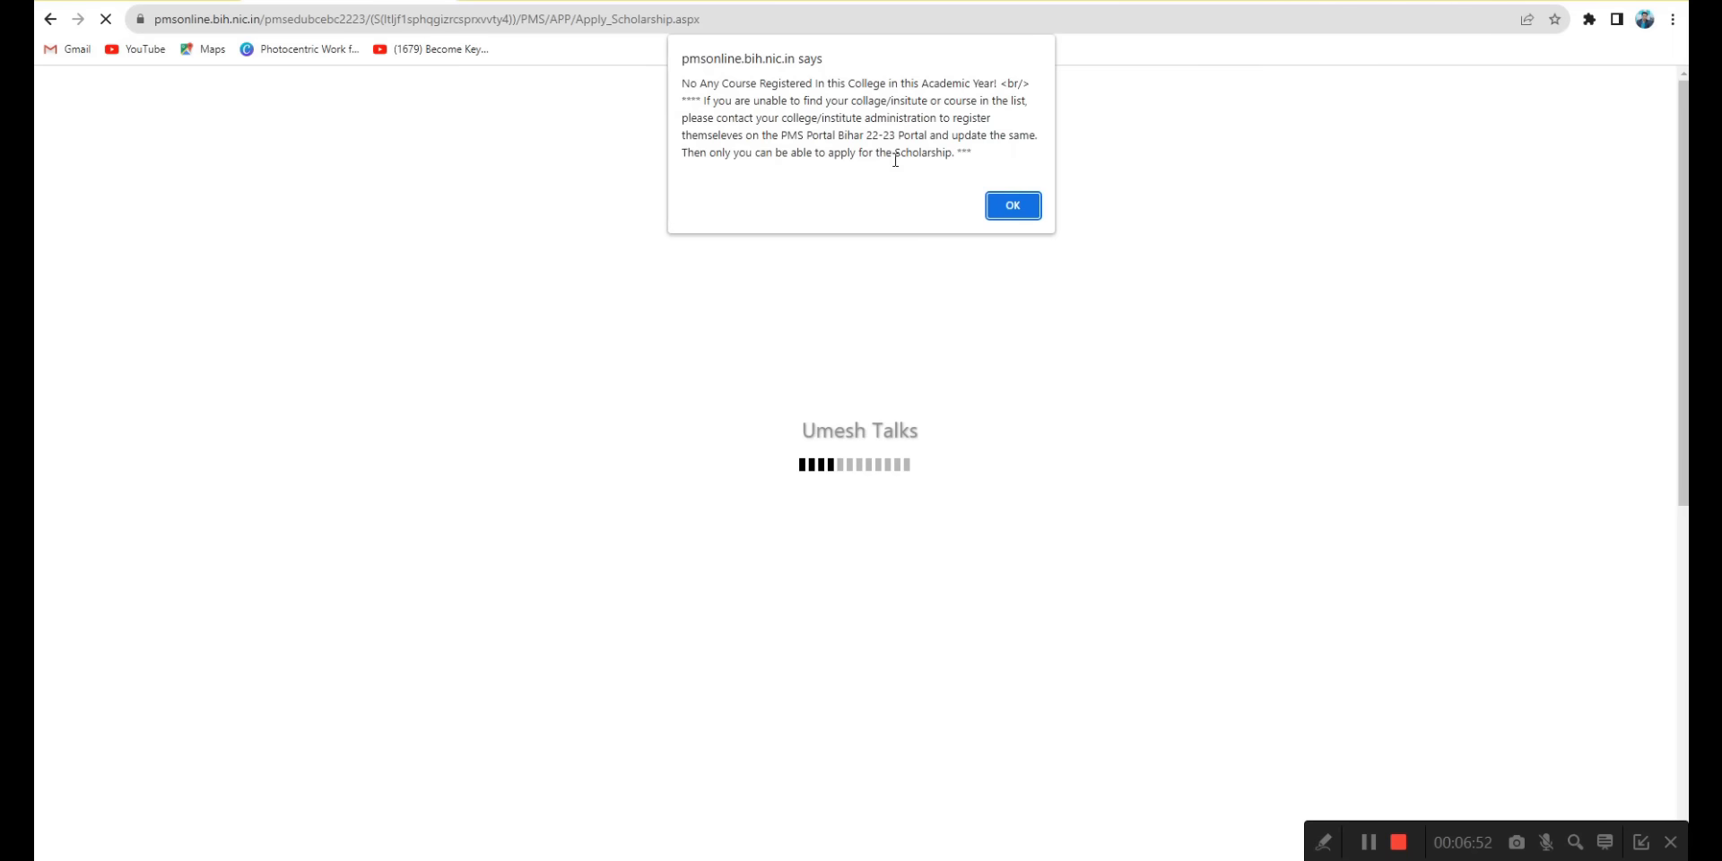
click(1014, 206)
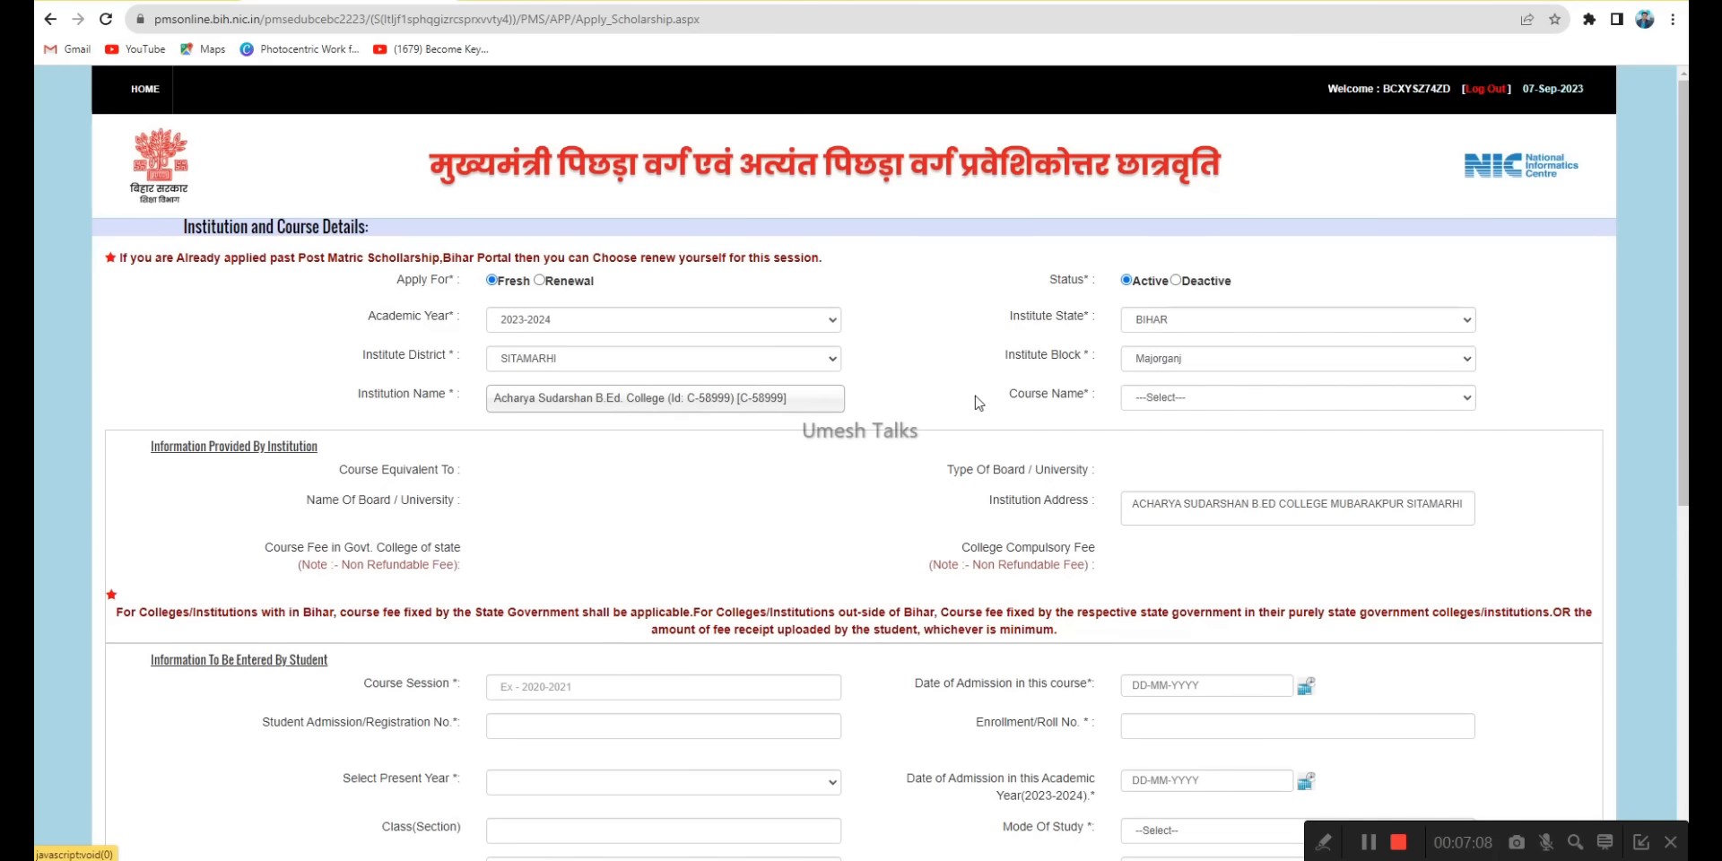
Set the course name to D.El.Ed for the Acharya Sudarshan B.Ed. College institution
click(1172, 400)
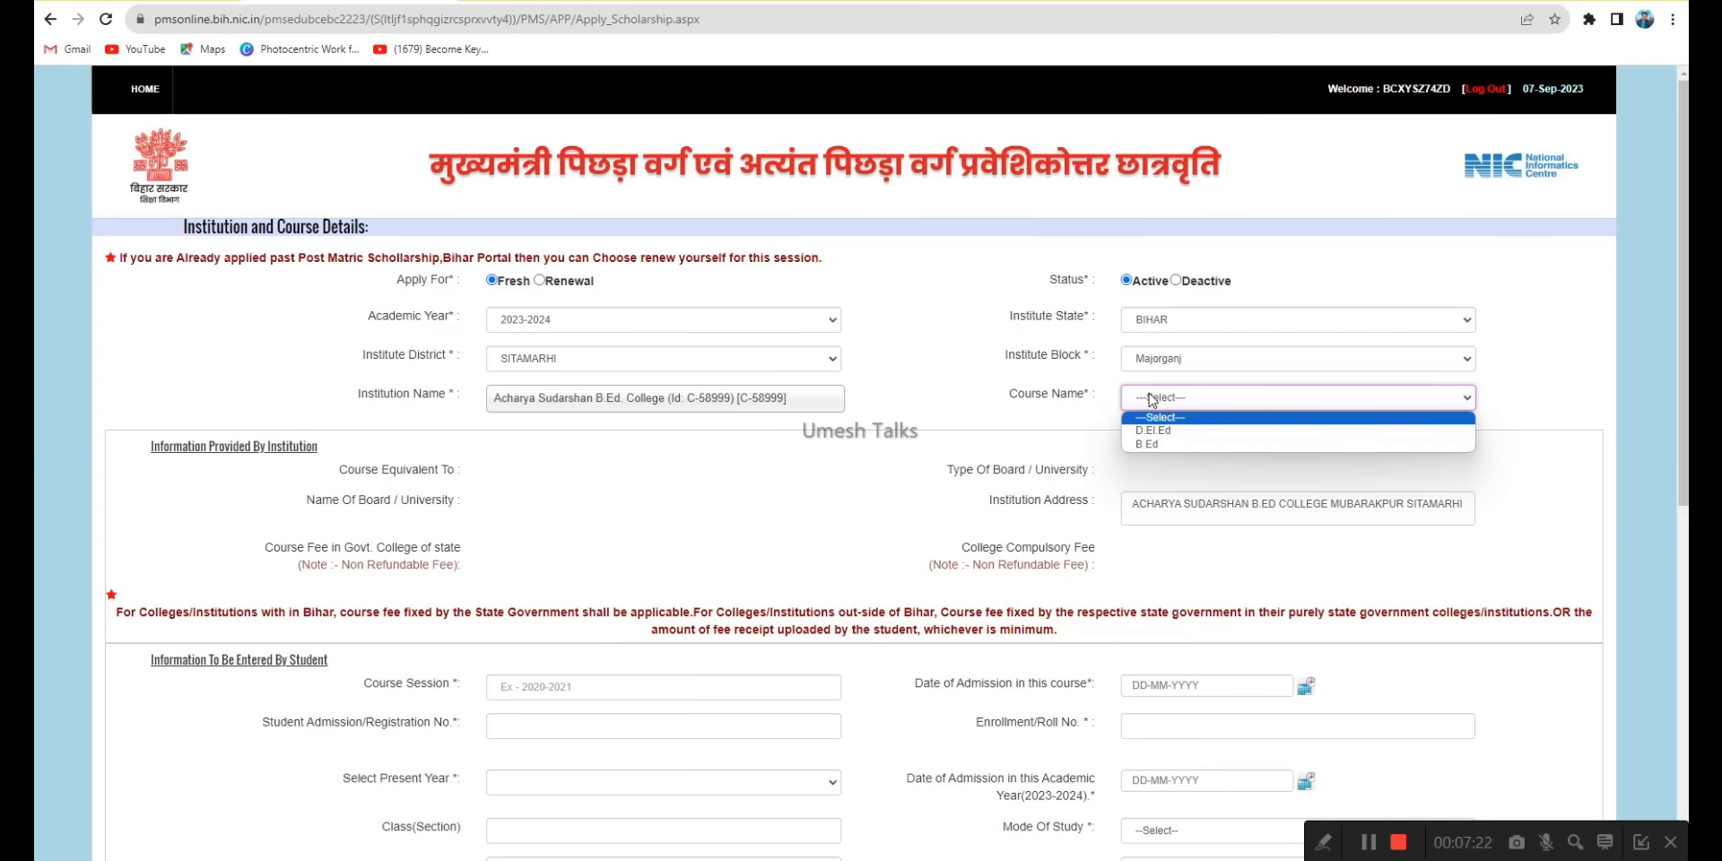
click(1145, 432)
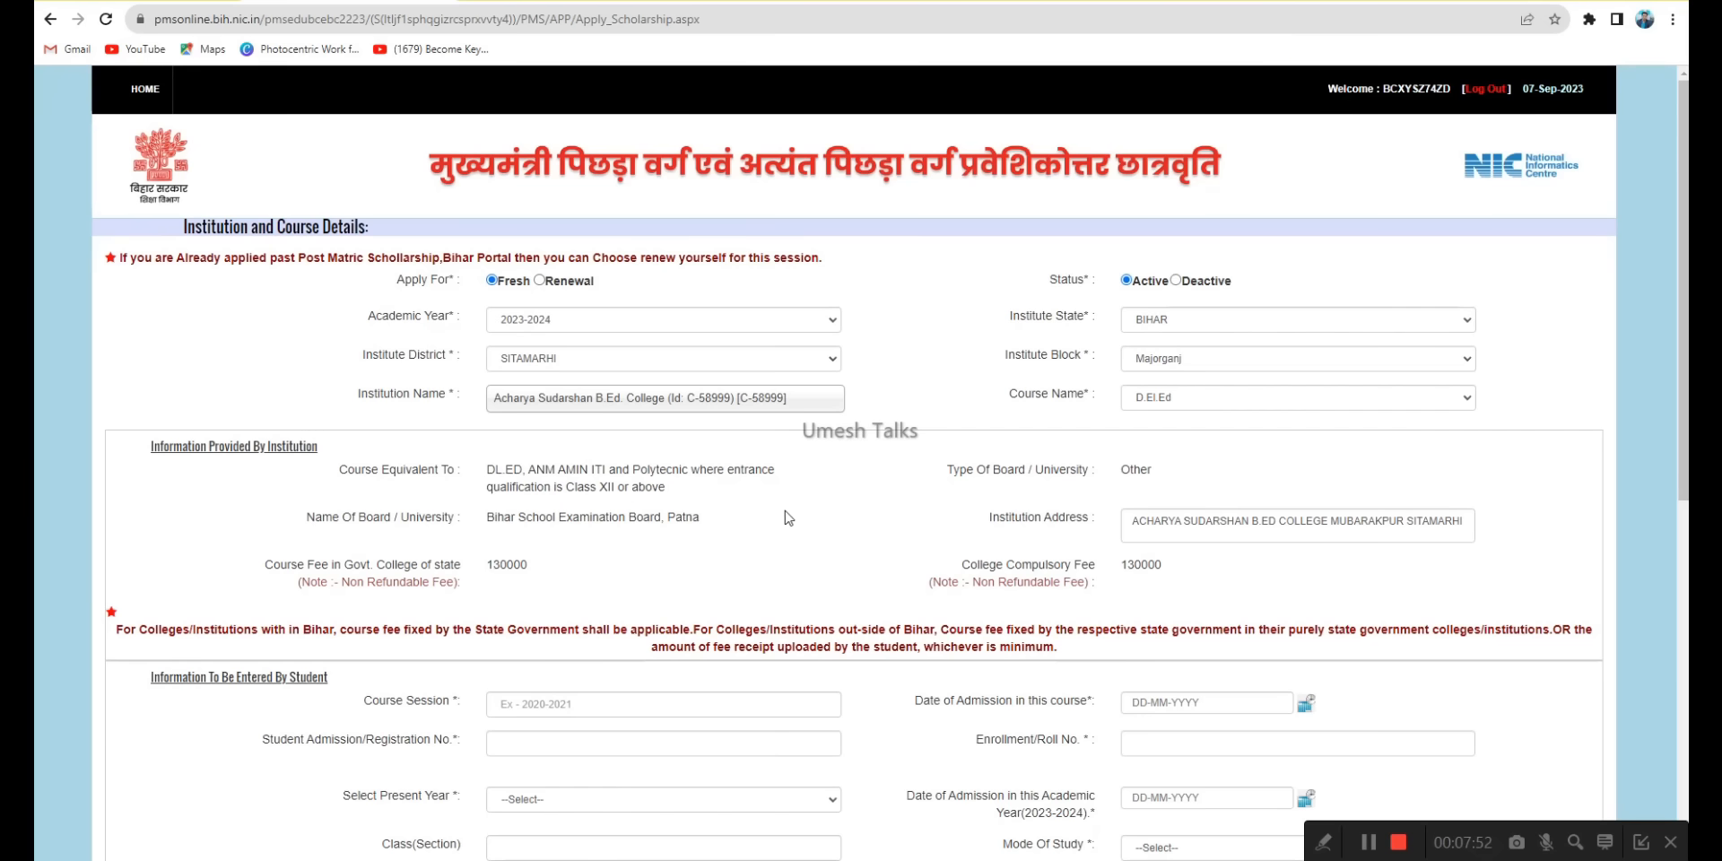
scroll(789, 518, down, 1)
scroll(790, 518, down, 5)
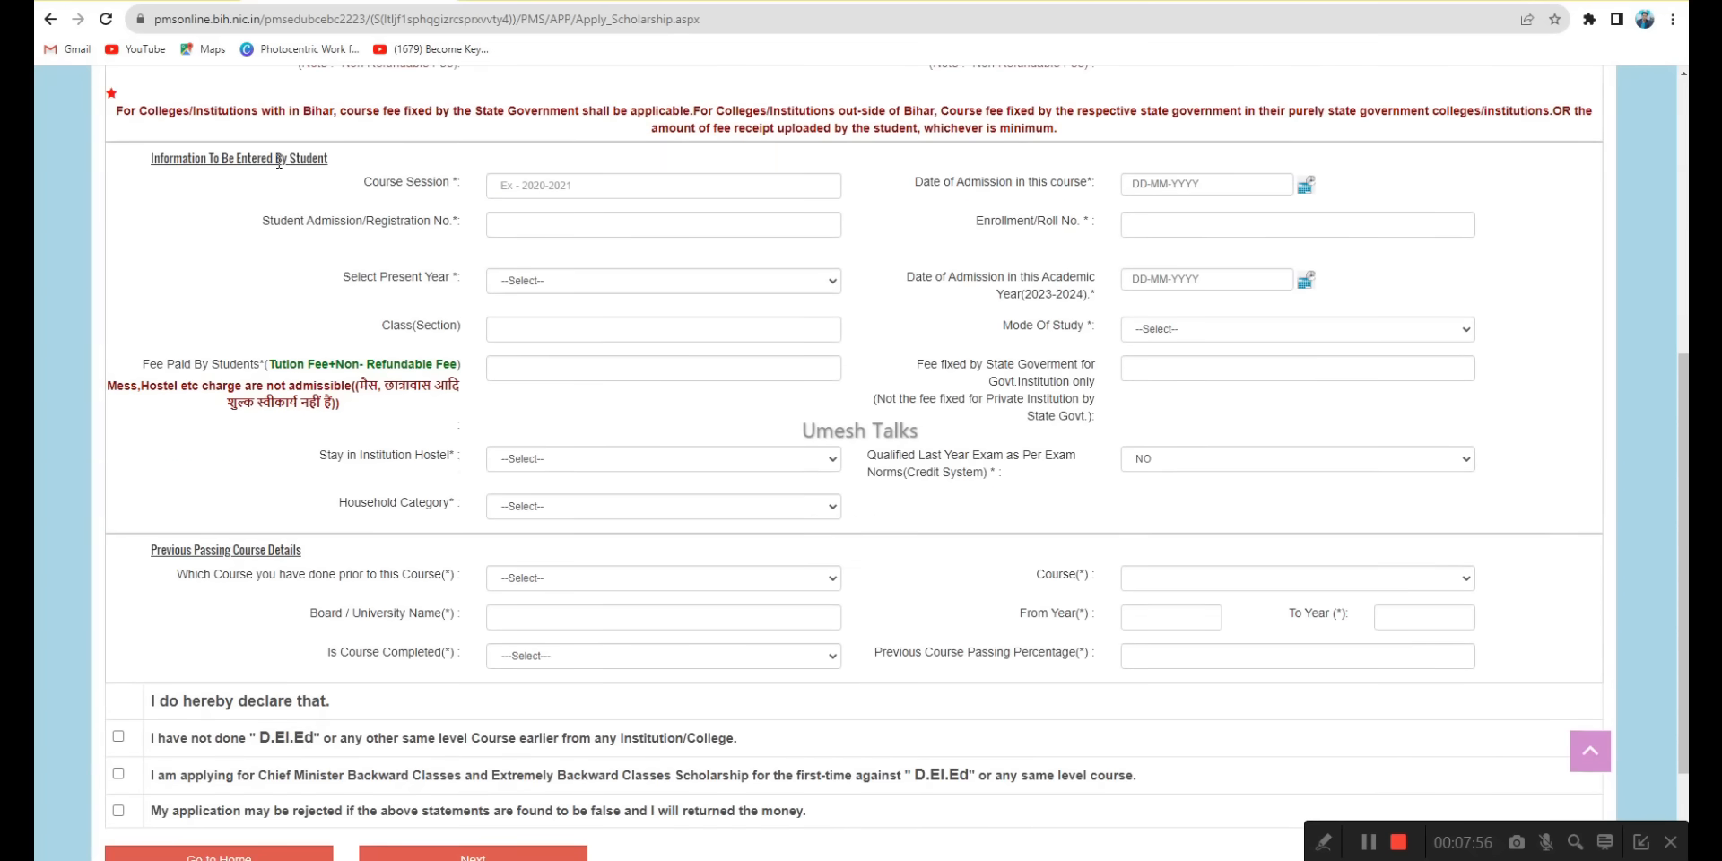
Enter 2023-25 as the course session in the student information section
drag(277, 163, 329, 161)
click(348, 162)
scroll(545, 216, up, 3)
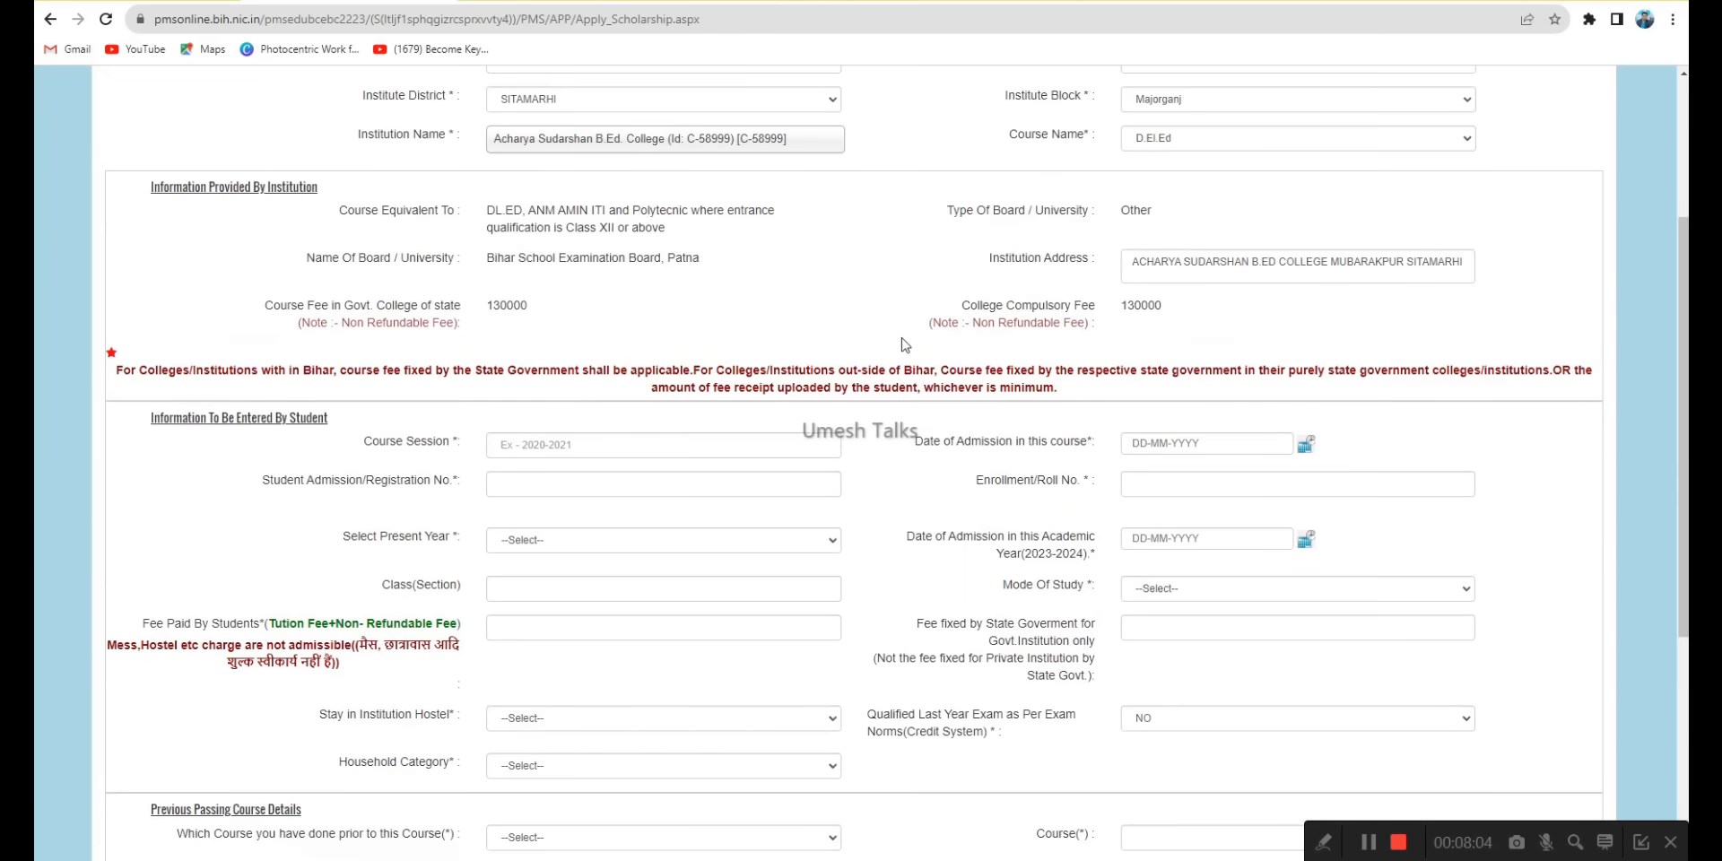
scroll(904, 345, down, 1)
scroll(637, 356, down, 1)
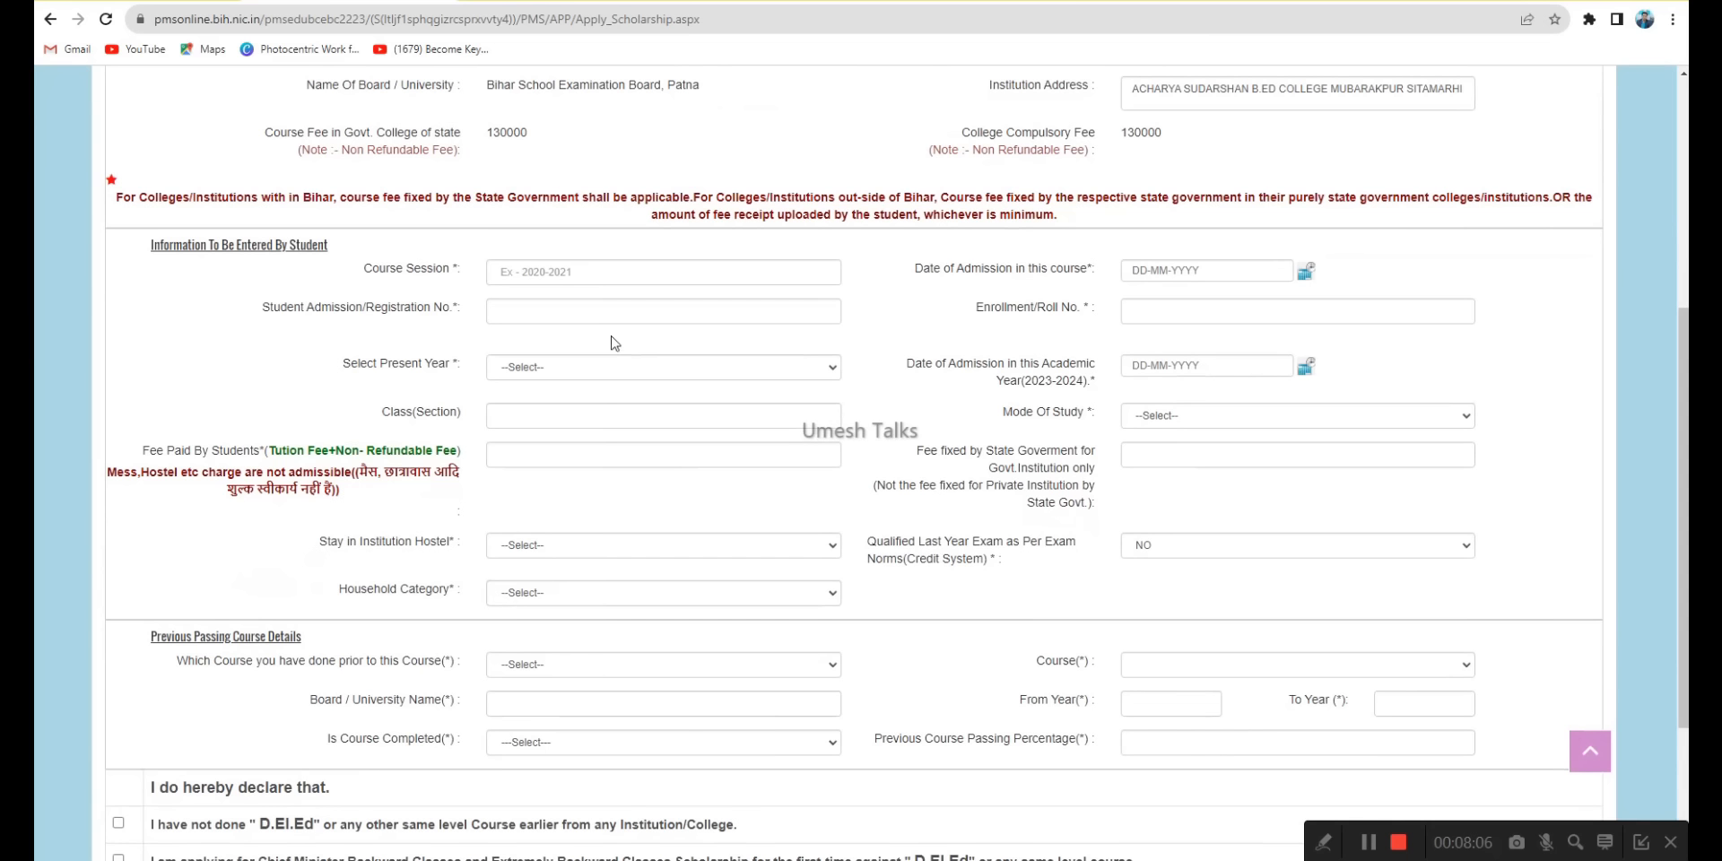
click(576, 278)
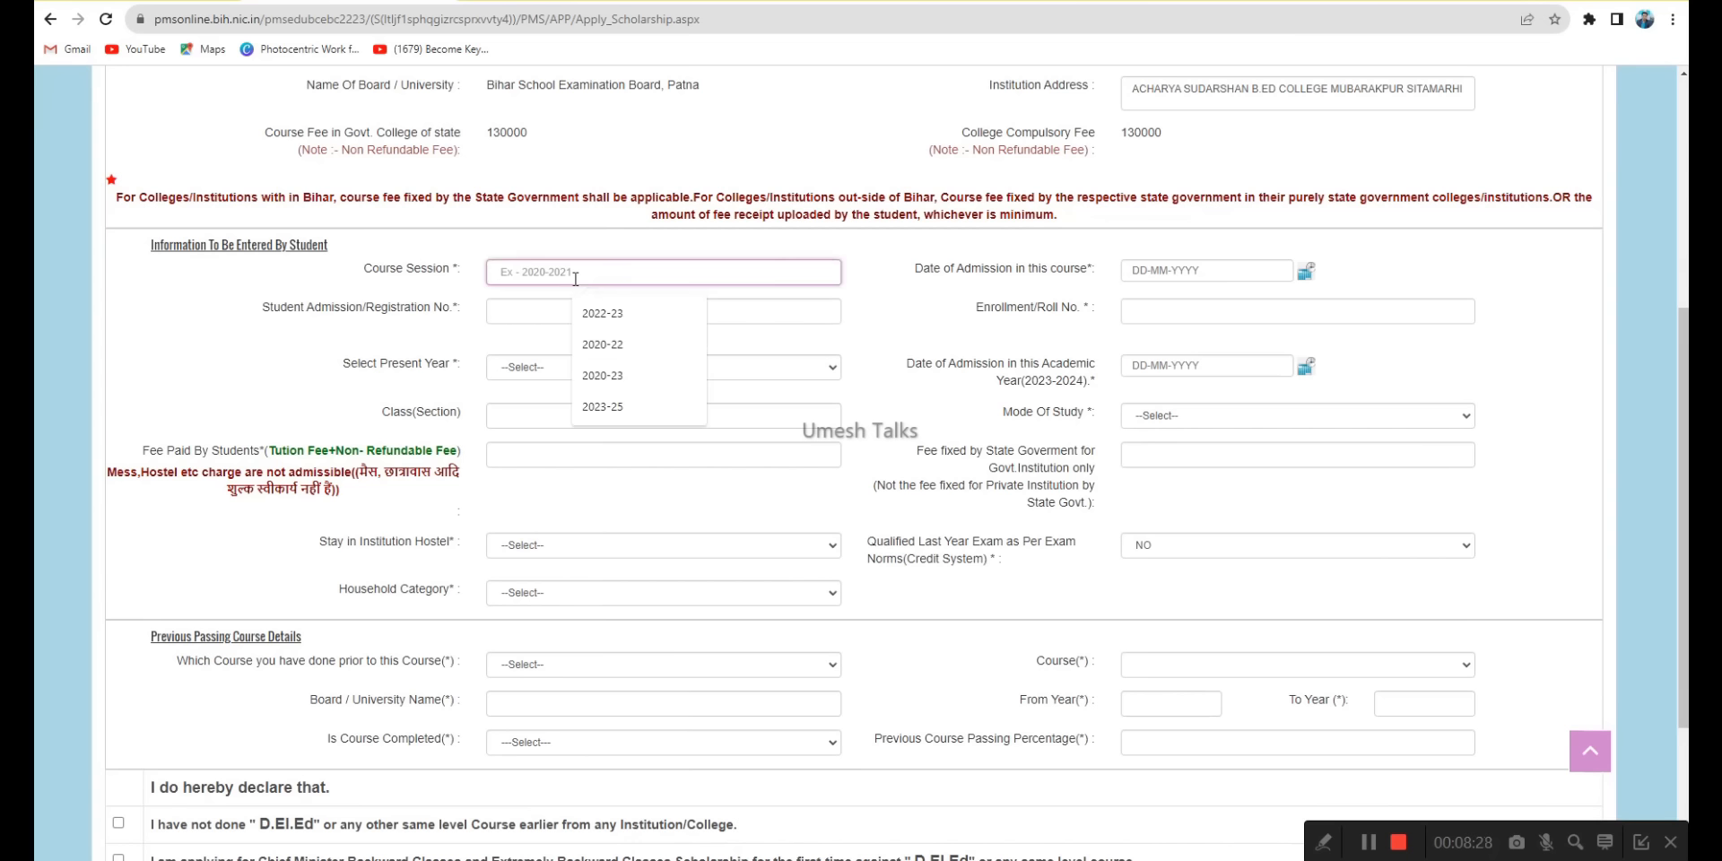
text(2023)
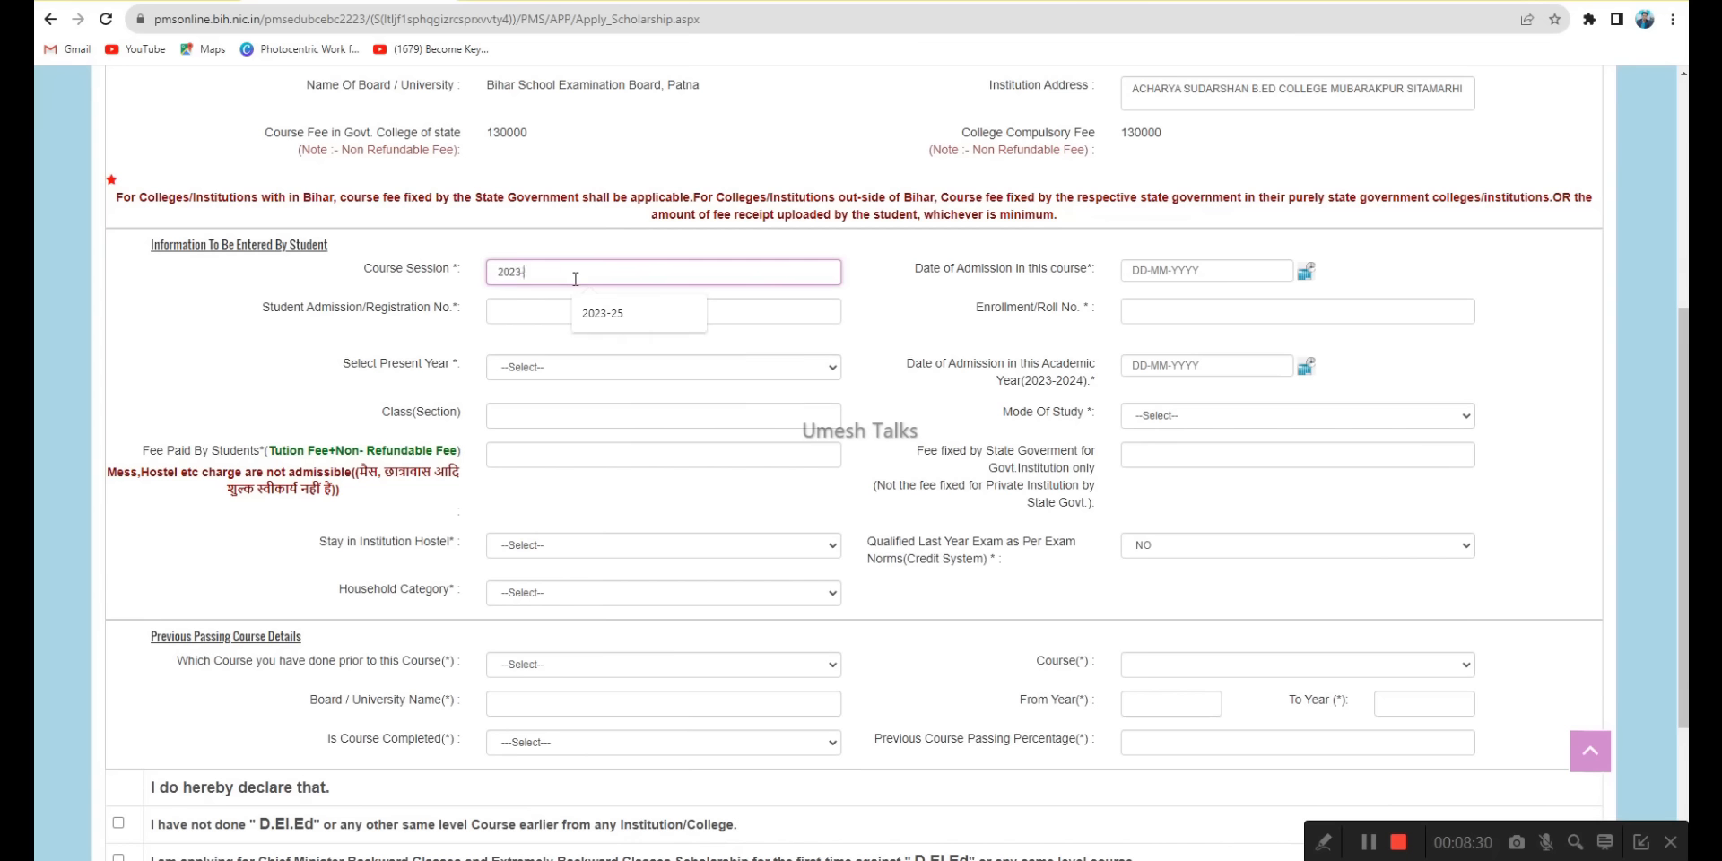
text(-25)
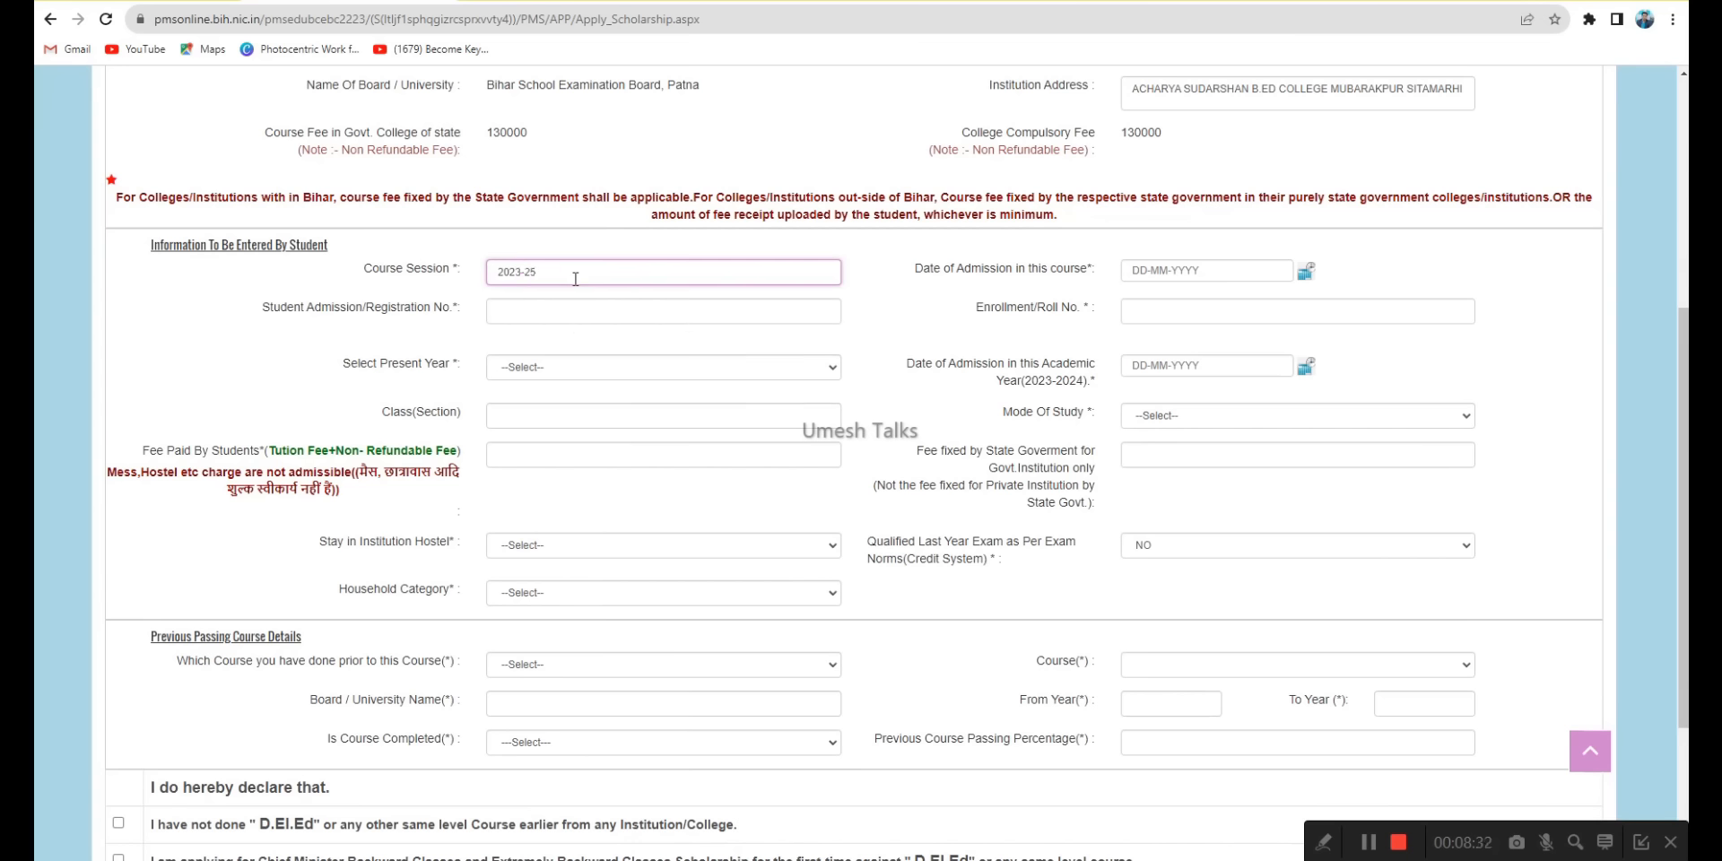
Set the date of admission in this course to 01-09-2023 using the calendar
click(1058, 272)
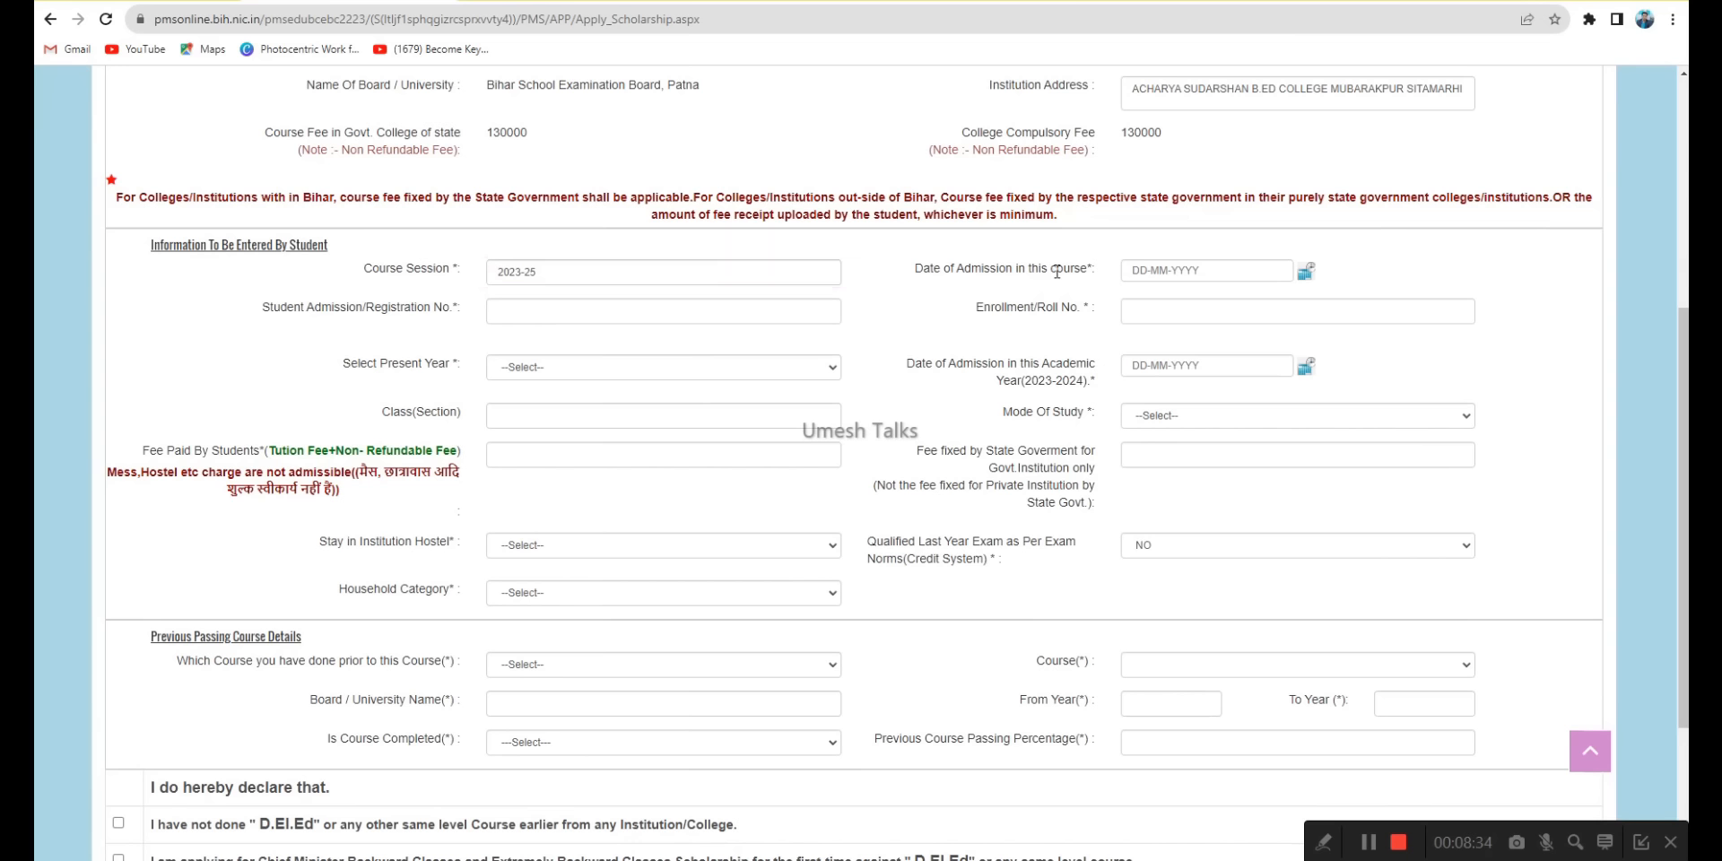
drag(1082, 269, 1051, 269)
click(1305, 271)
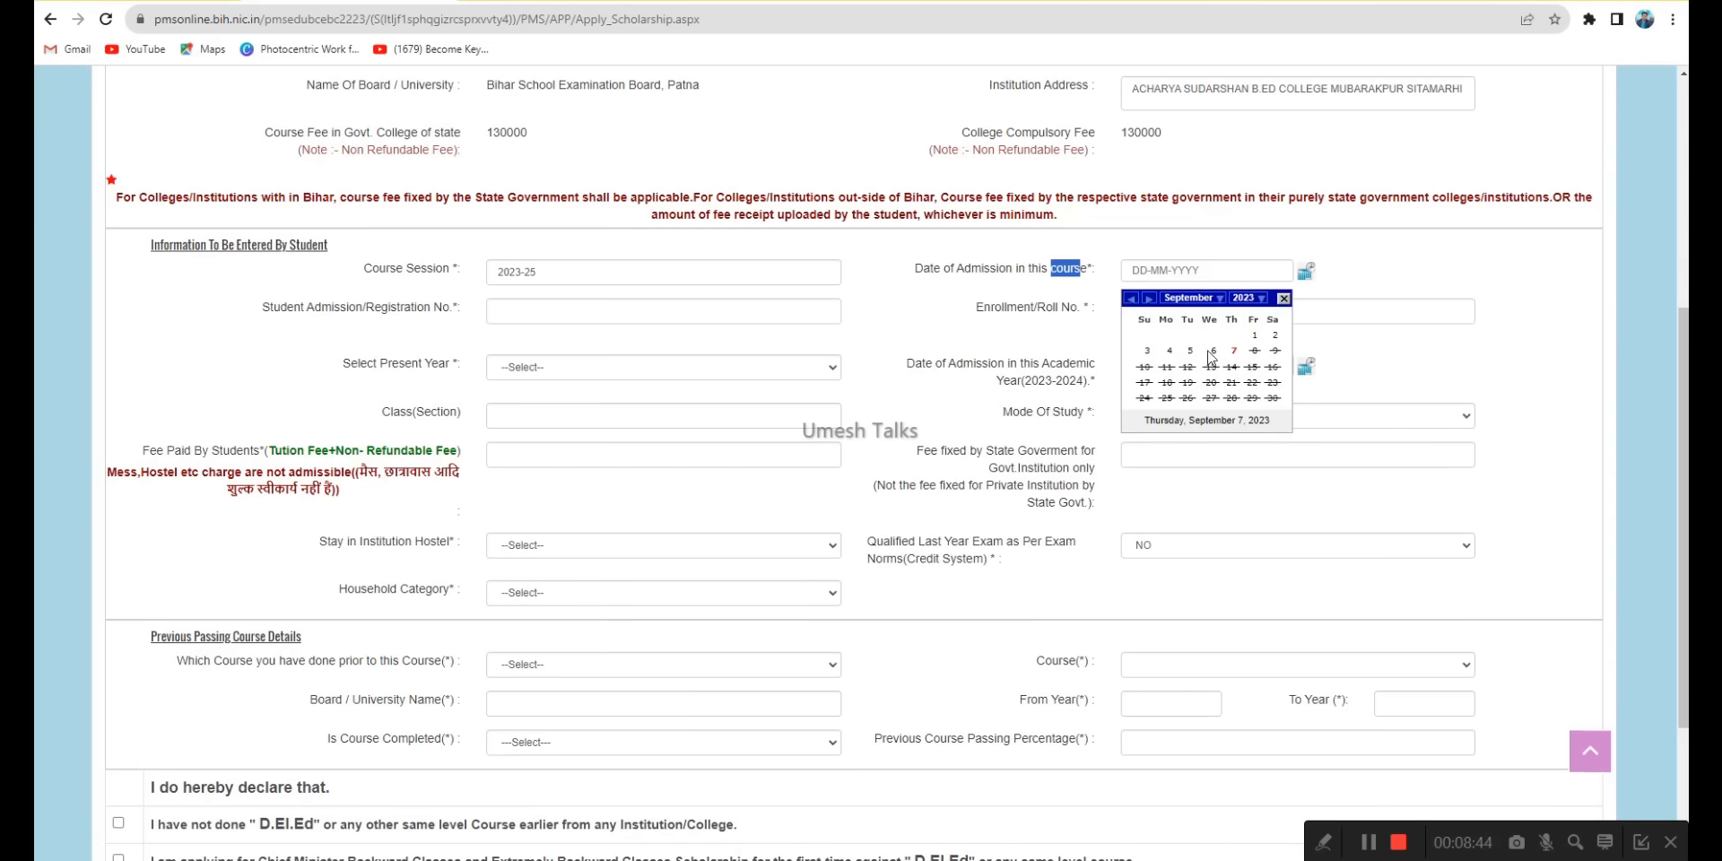
click(1251, 334)
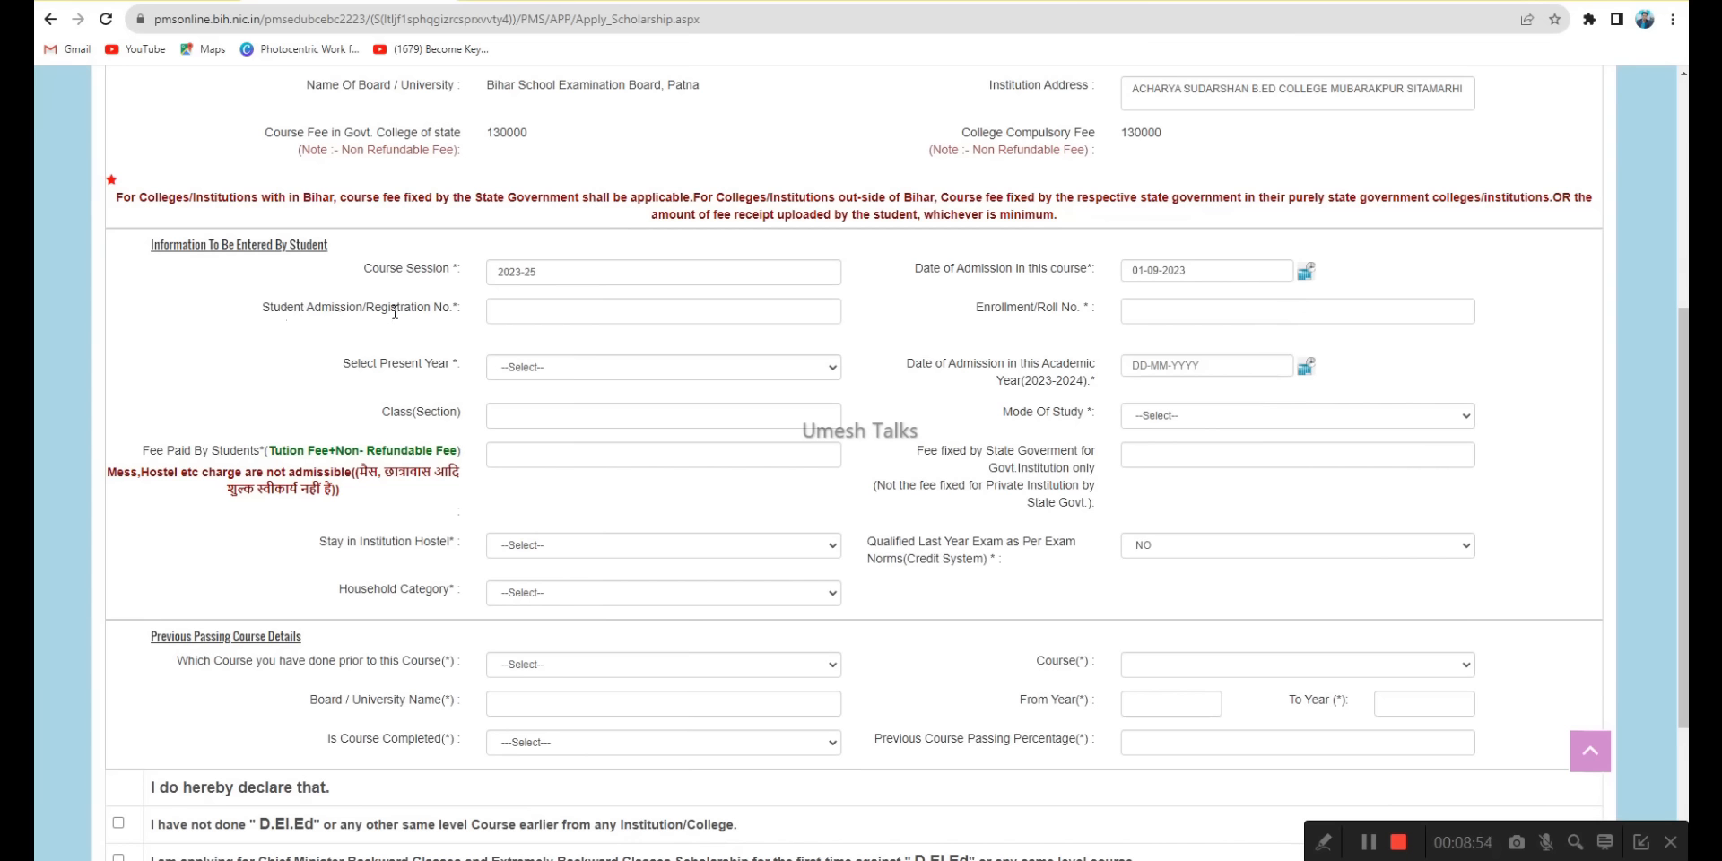
Fill in the student admission/registration number and the enrollment/roll number
click(515, 311)
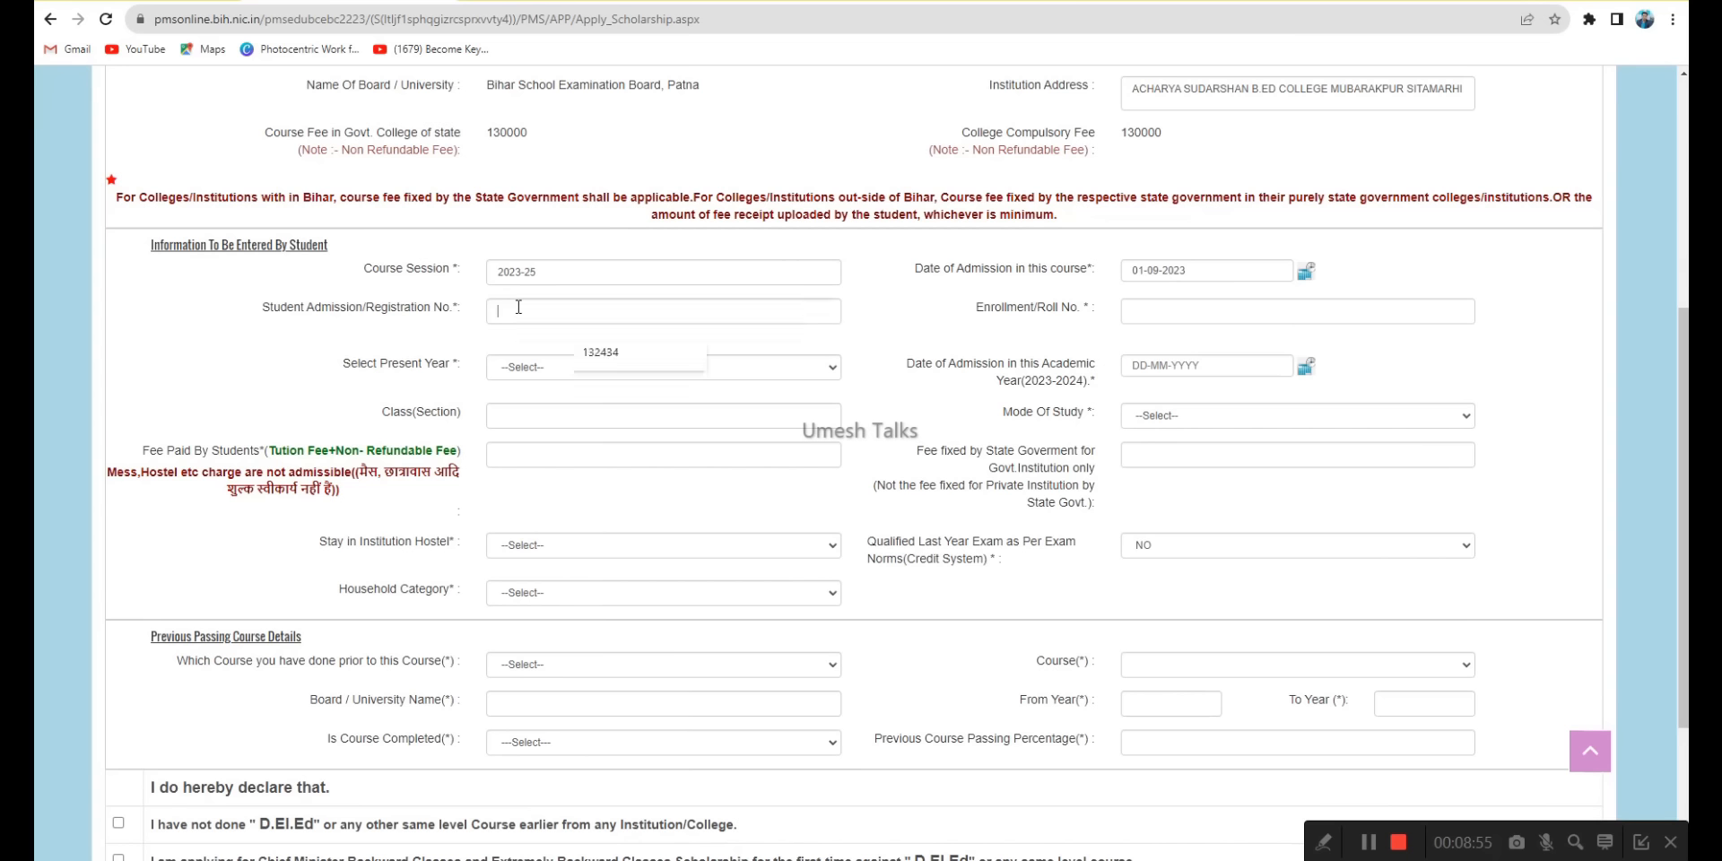
click(597, 352)
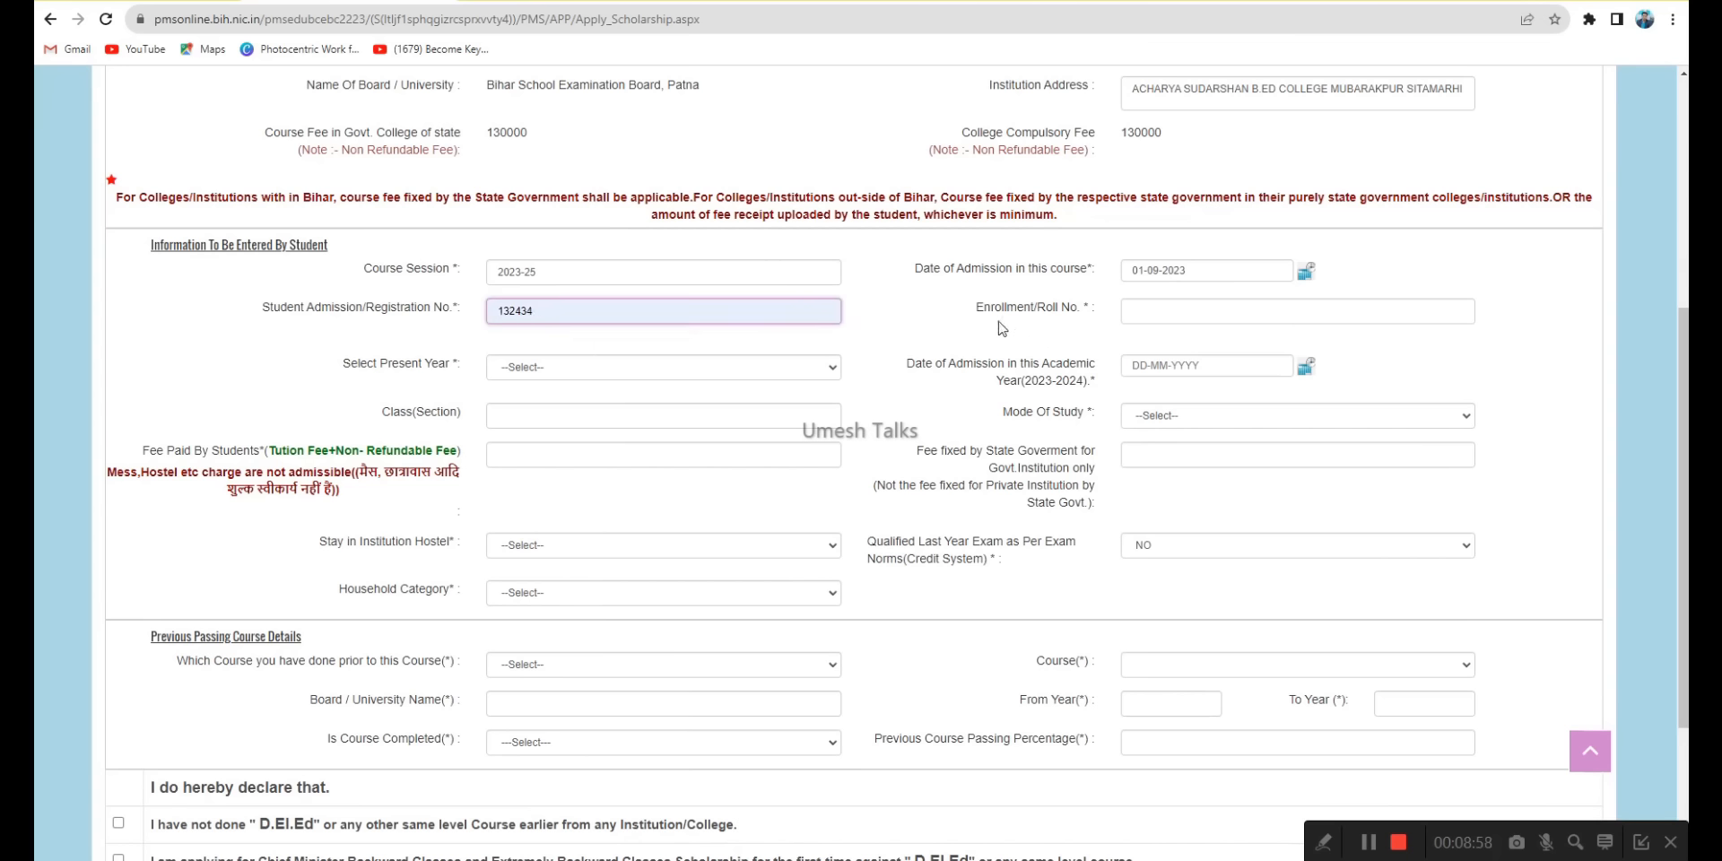
drag(976, 308, 1031, 309)
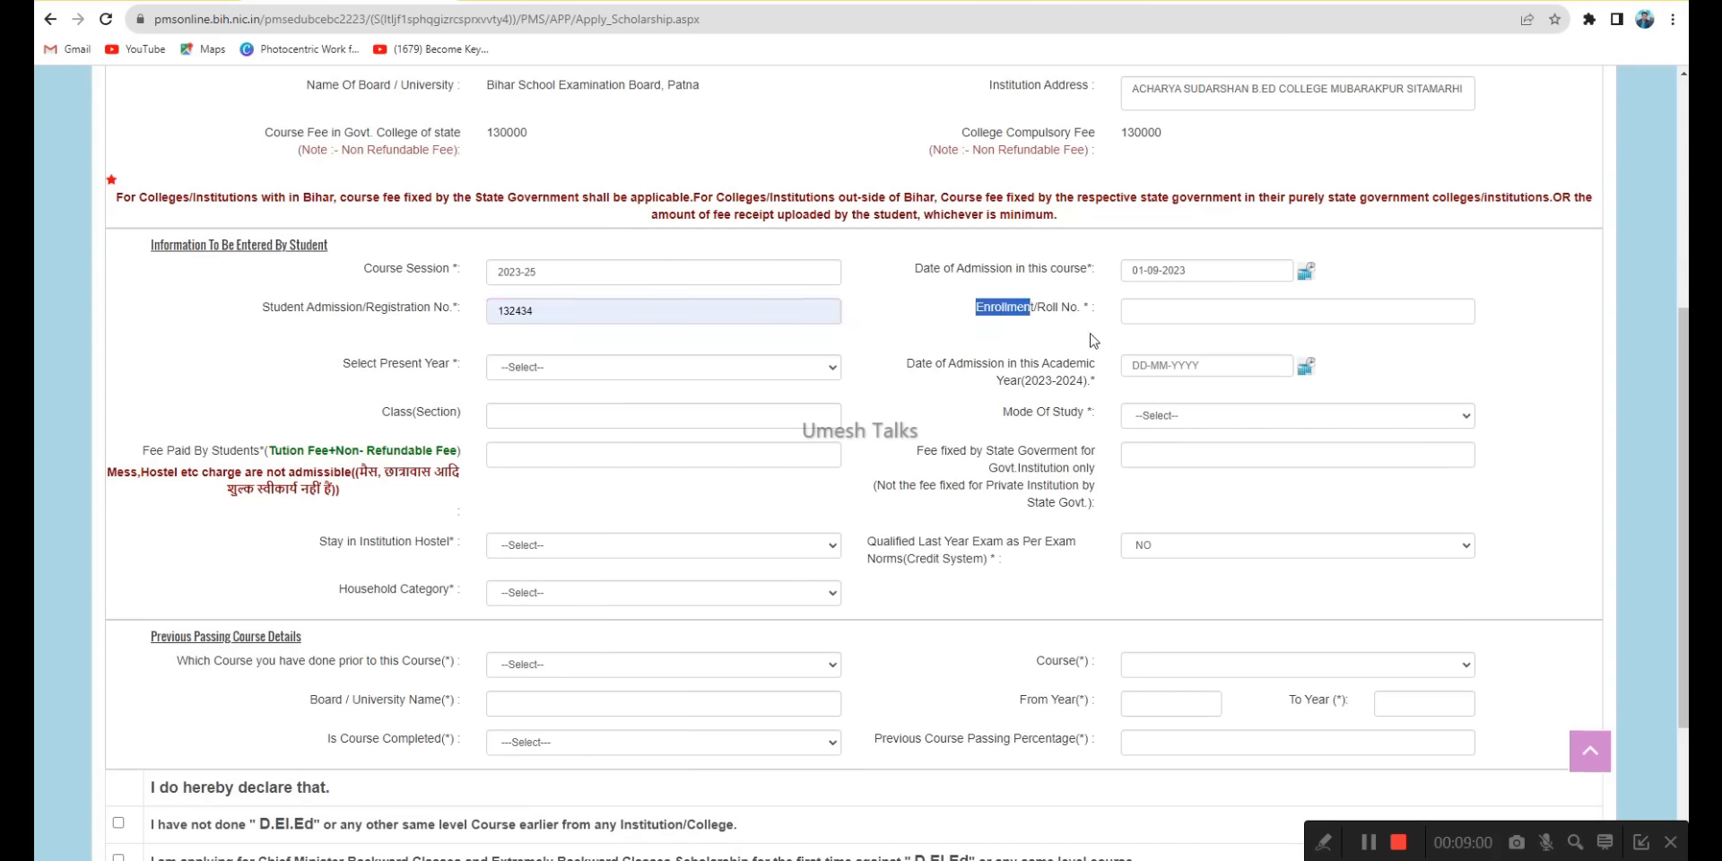
click(1166, 310)
text(12131)
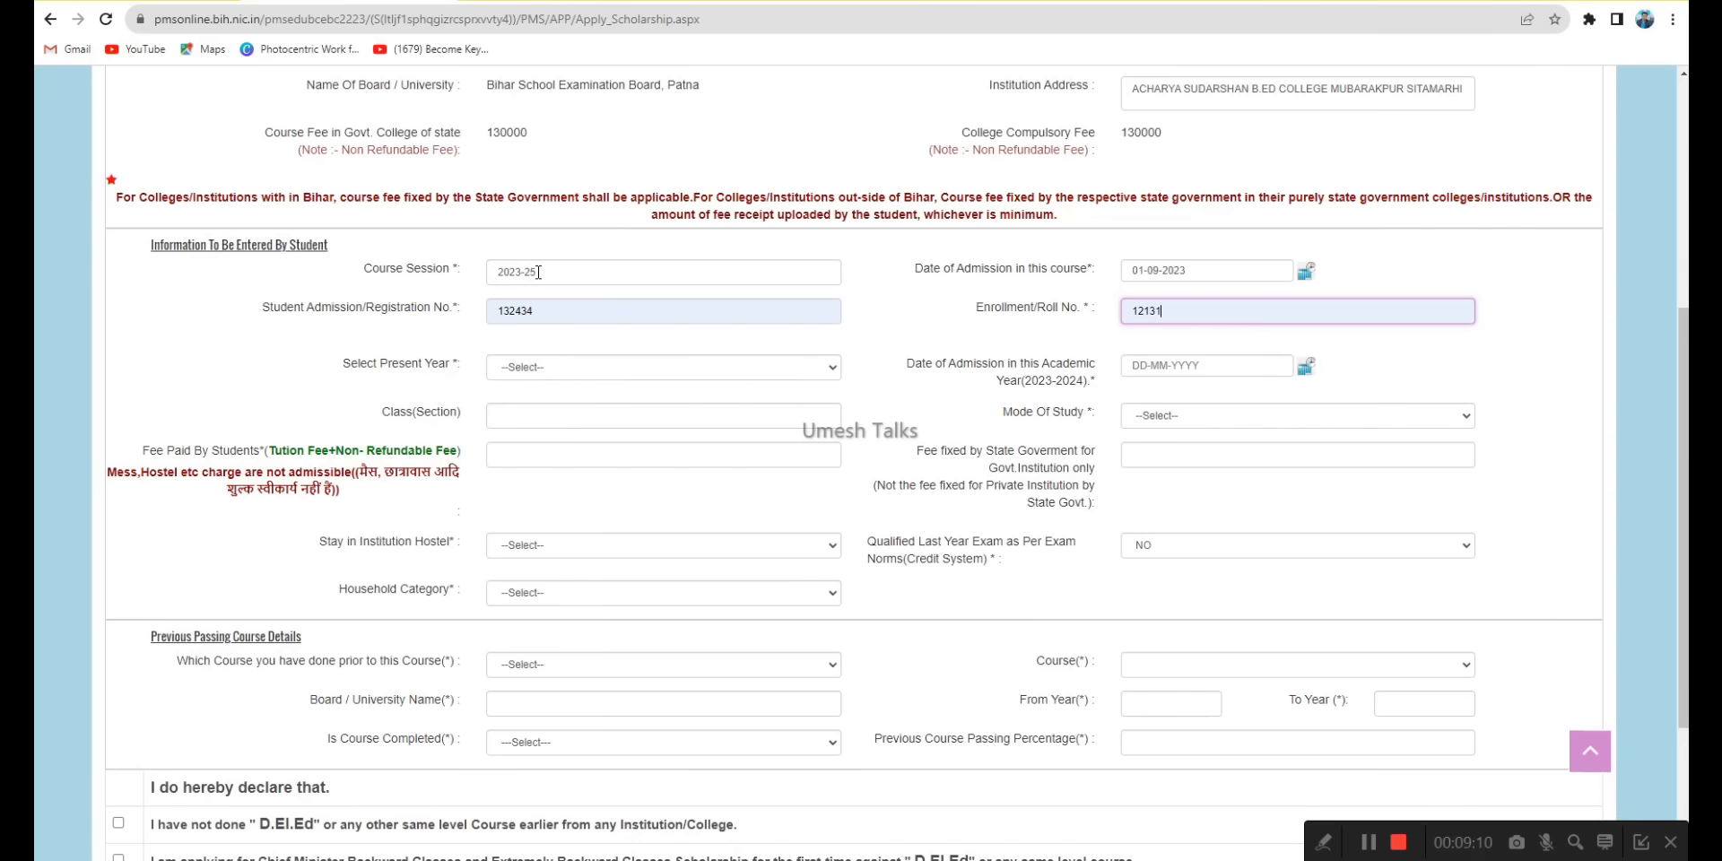
Set the present year to 1
click(538, 367)
click(520, 402)
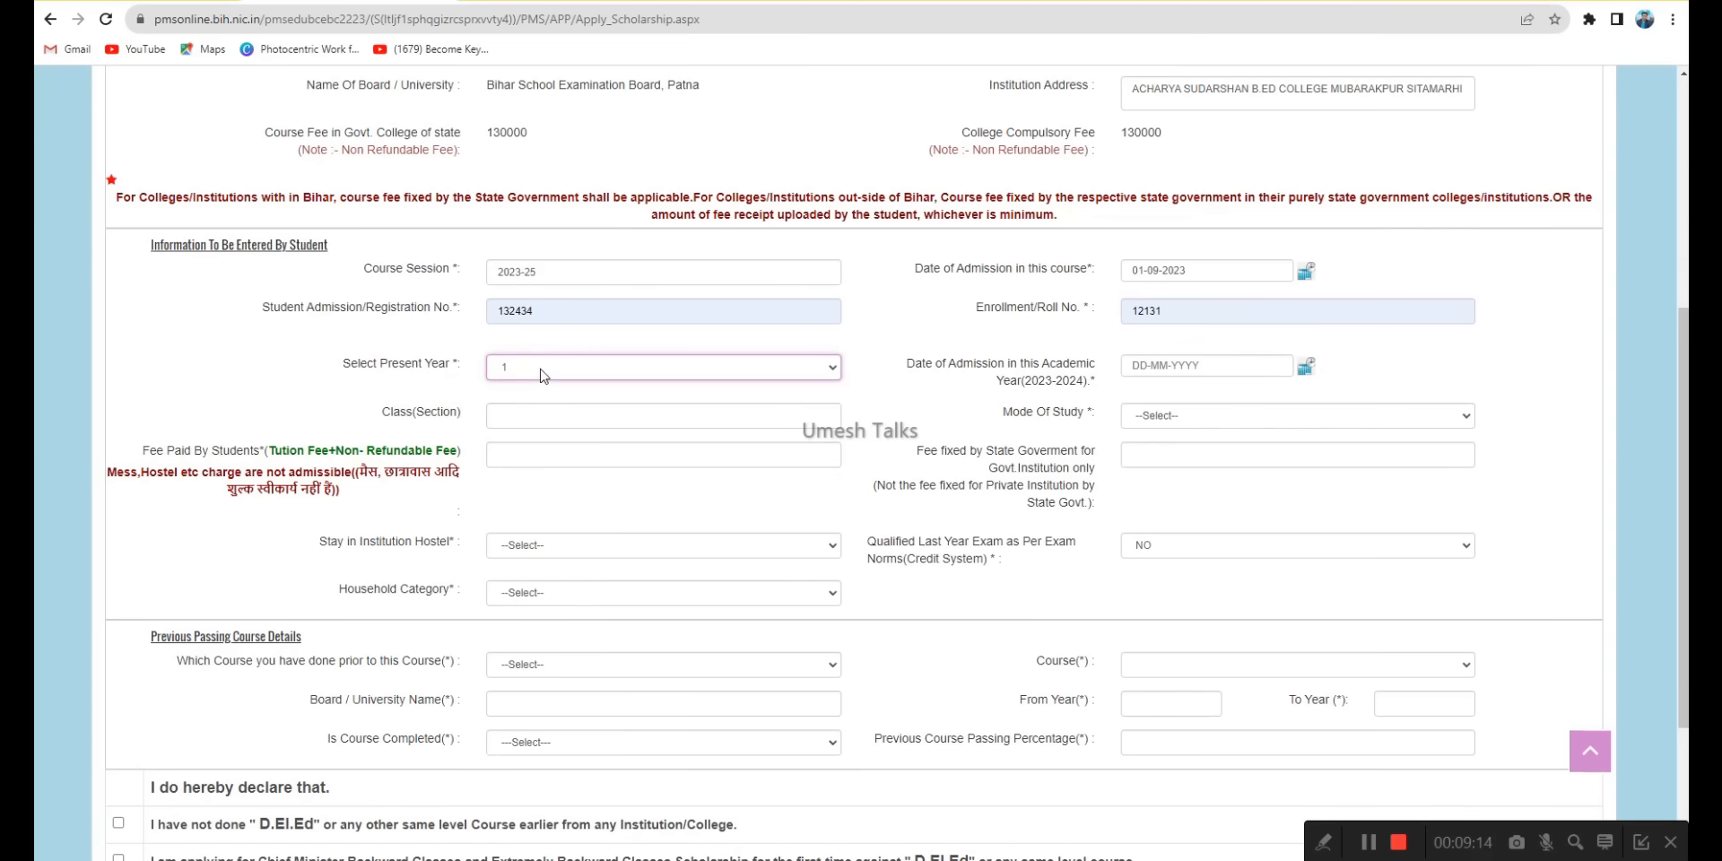
click(521, 373)
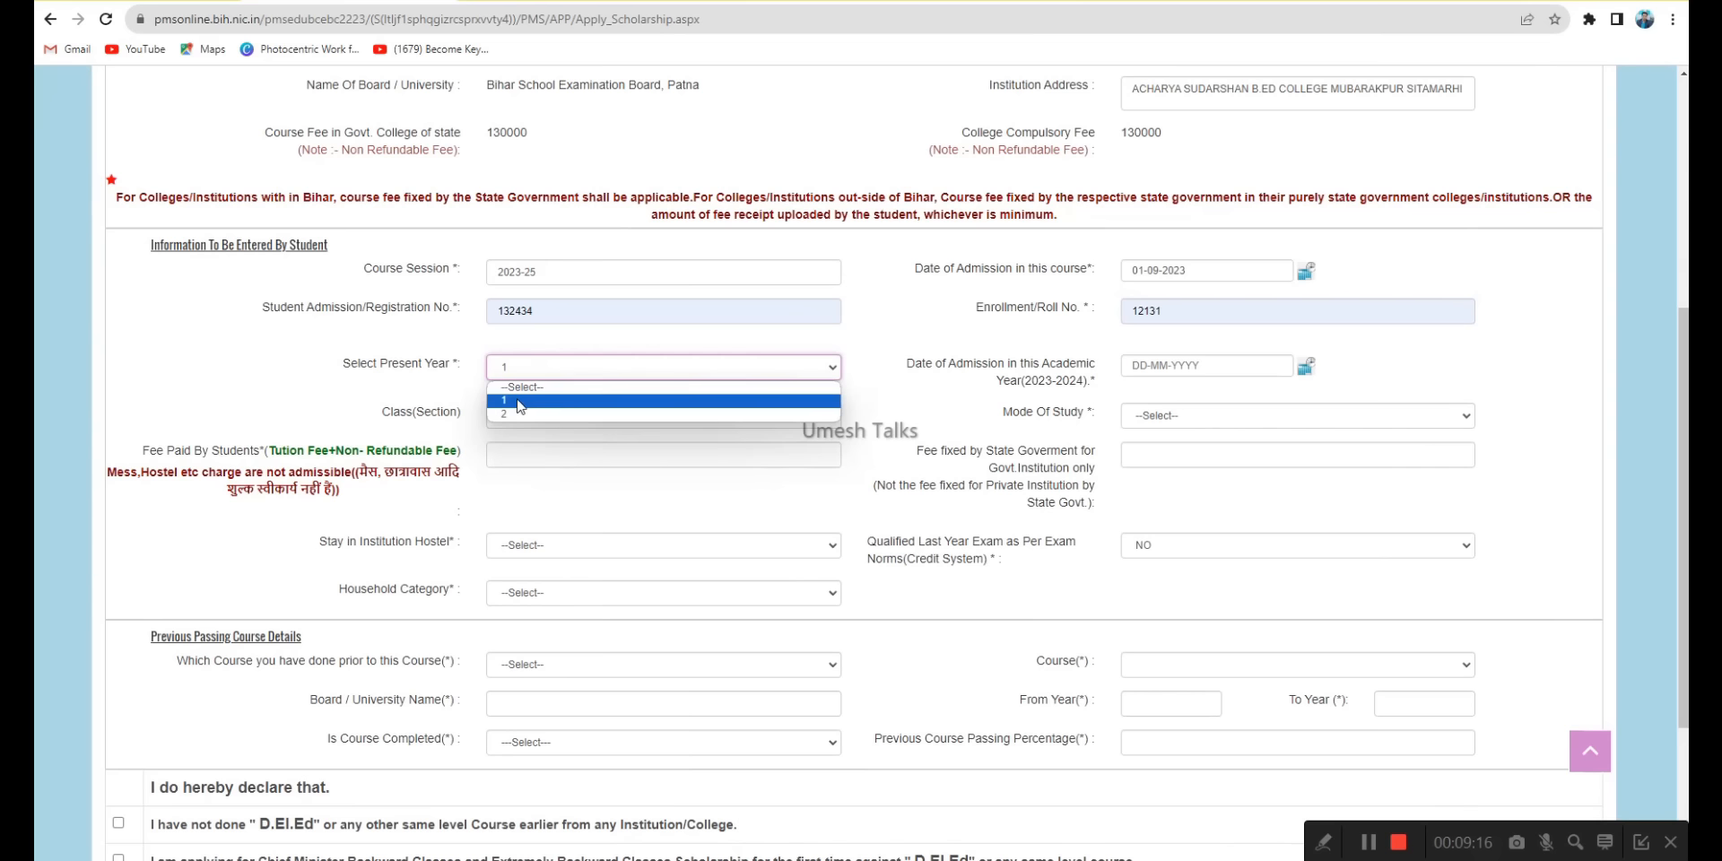
click(519, 403)
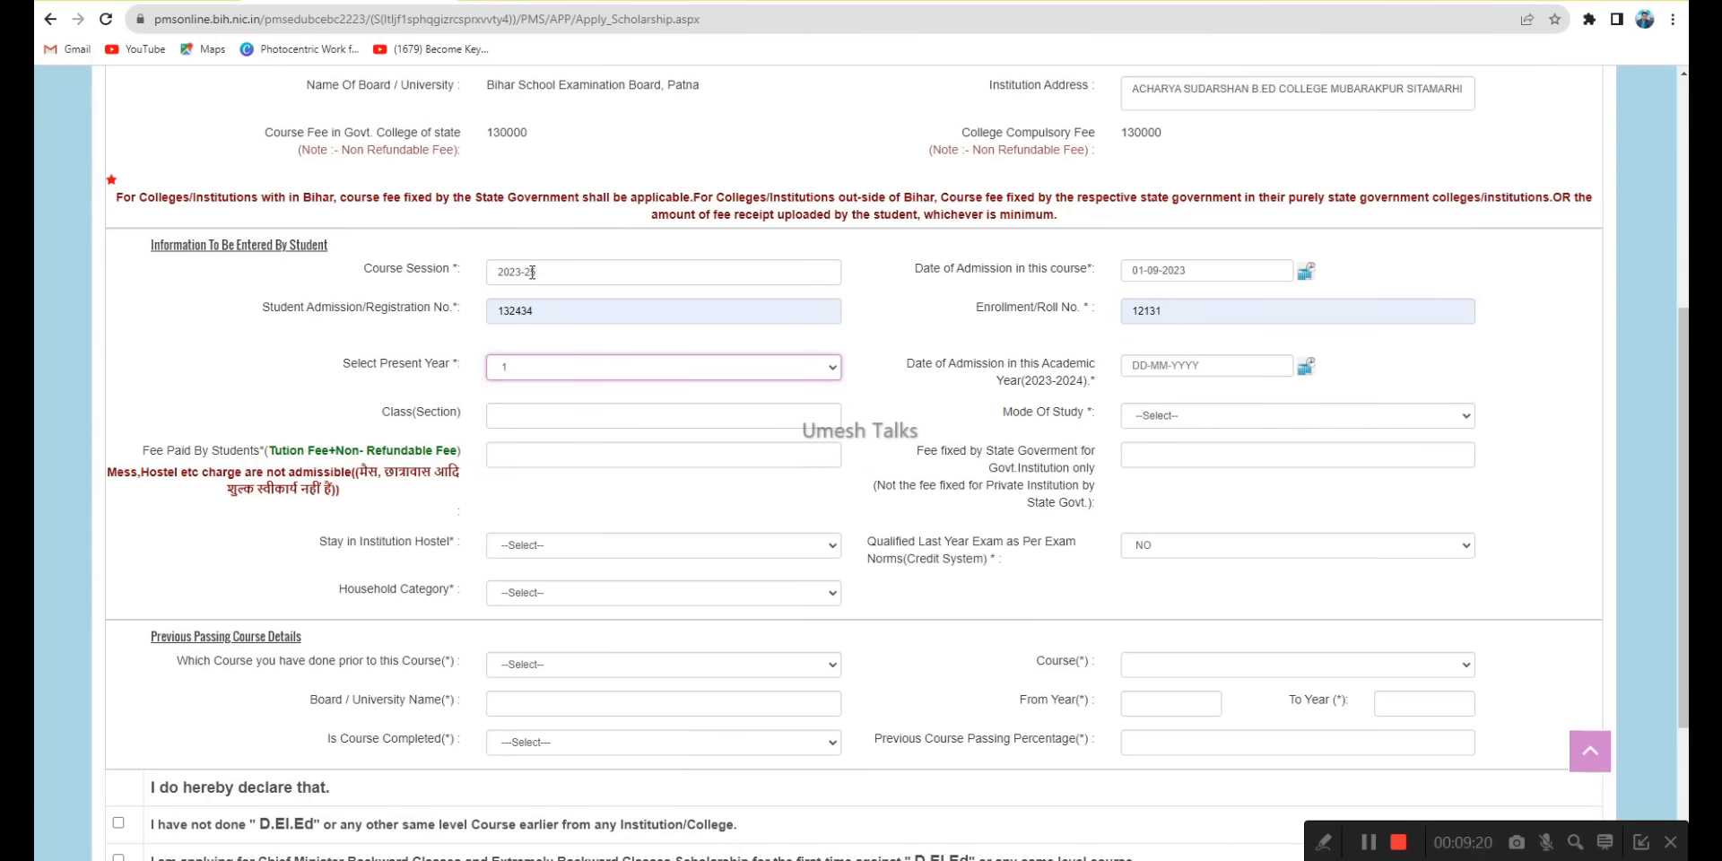
Set the date of admission in the 2023-2024 academic year to 01-09-2023 using the calendar
drag(1032, 381, 1084, 381)
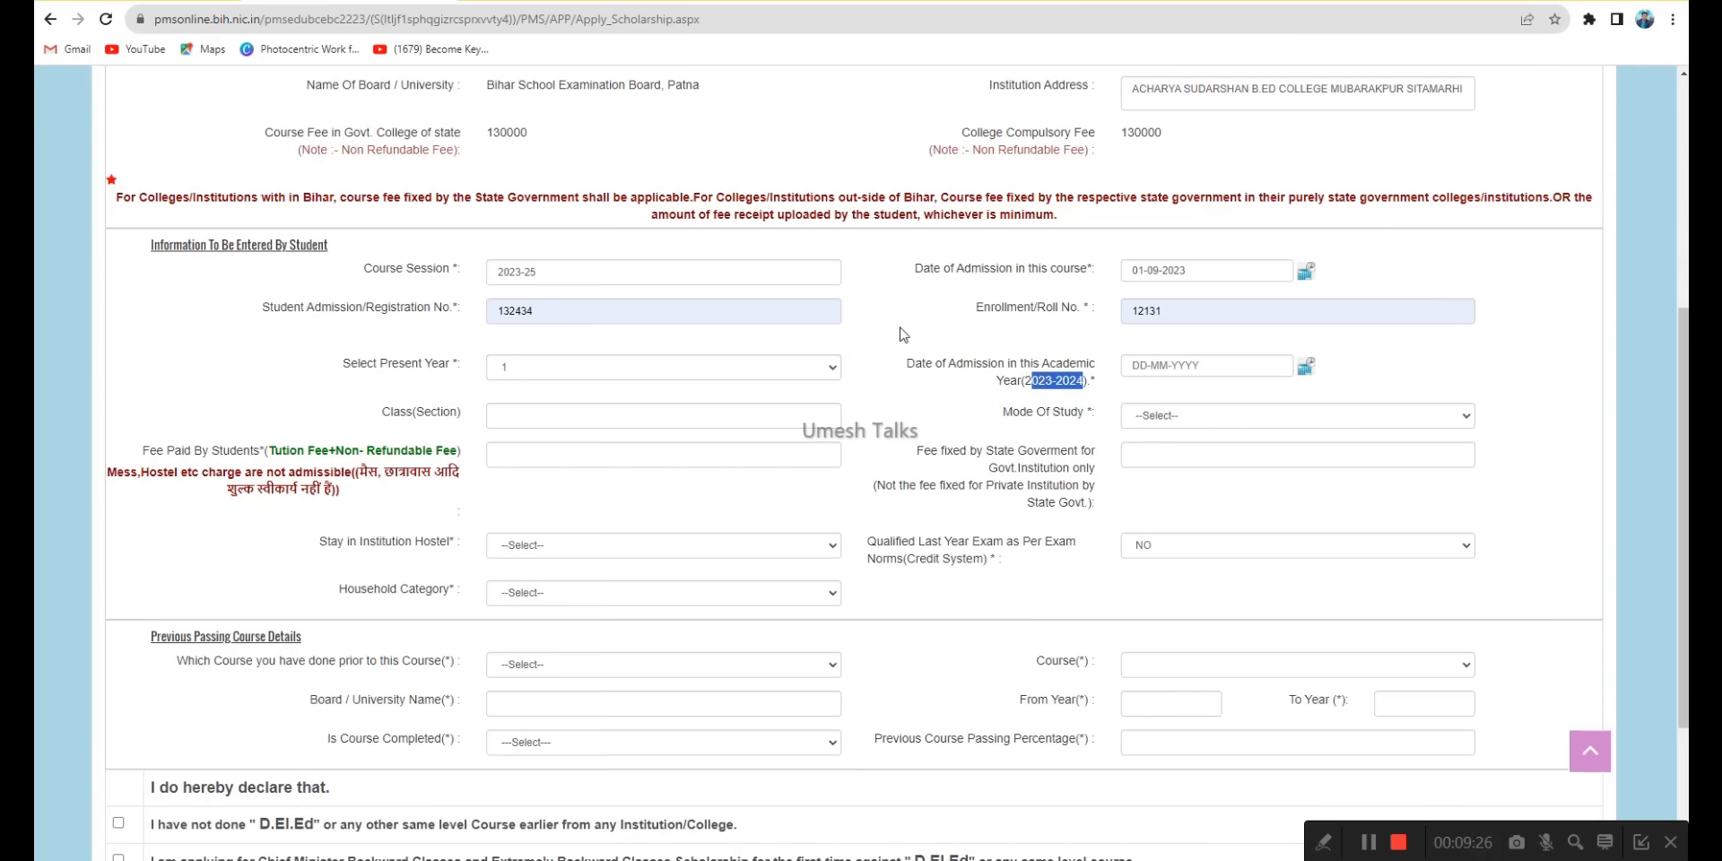
click(987, 387)
click(1307, 371)
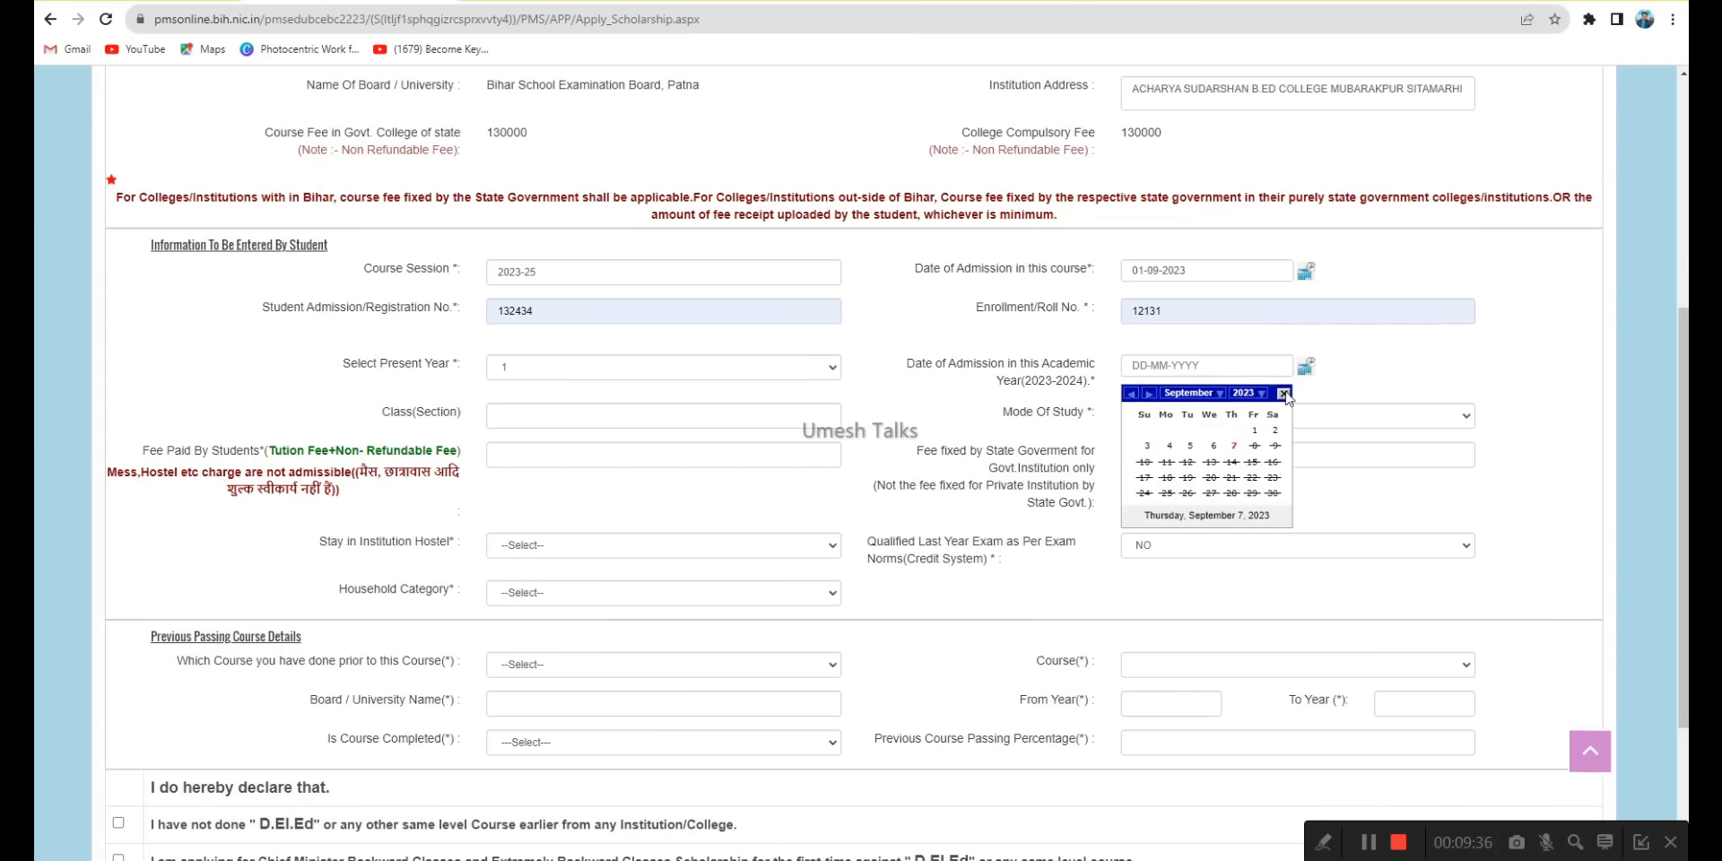
click(1256, 431)
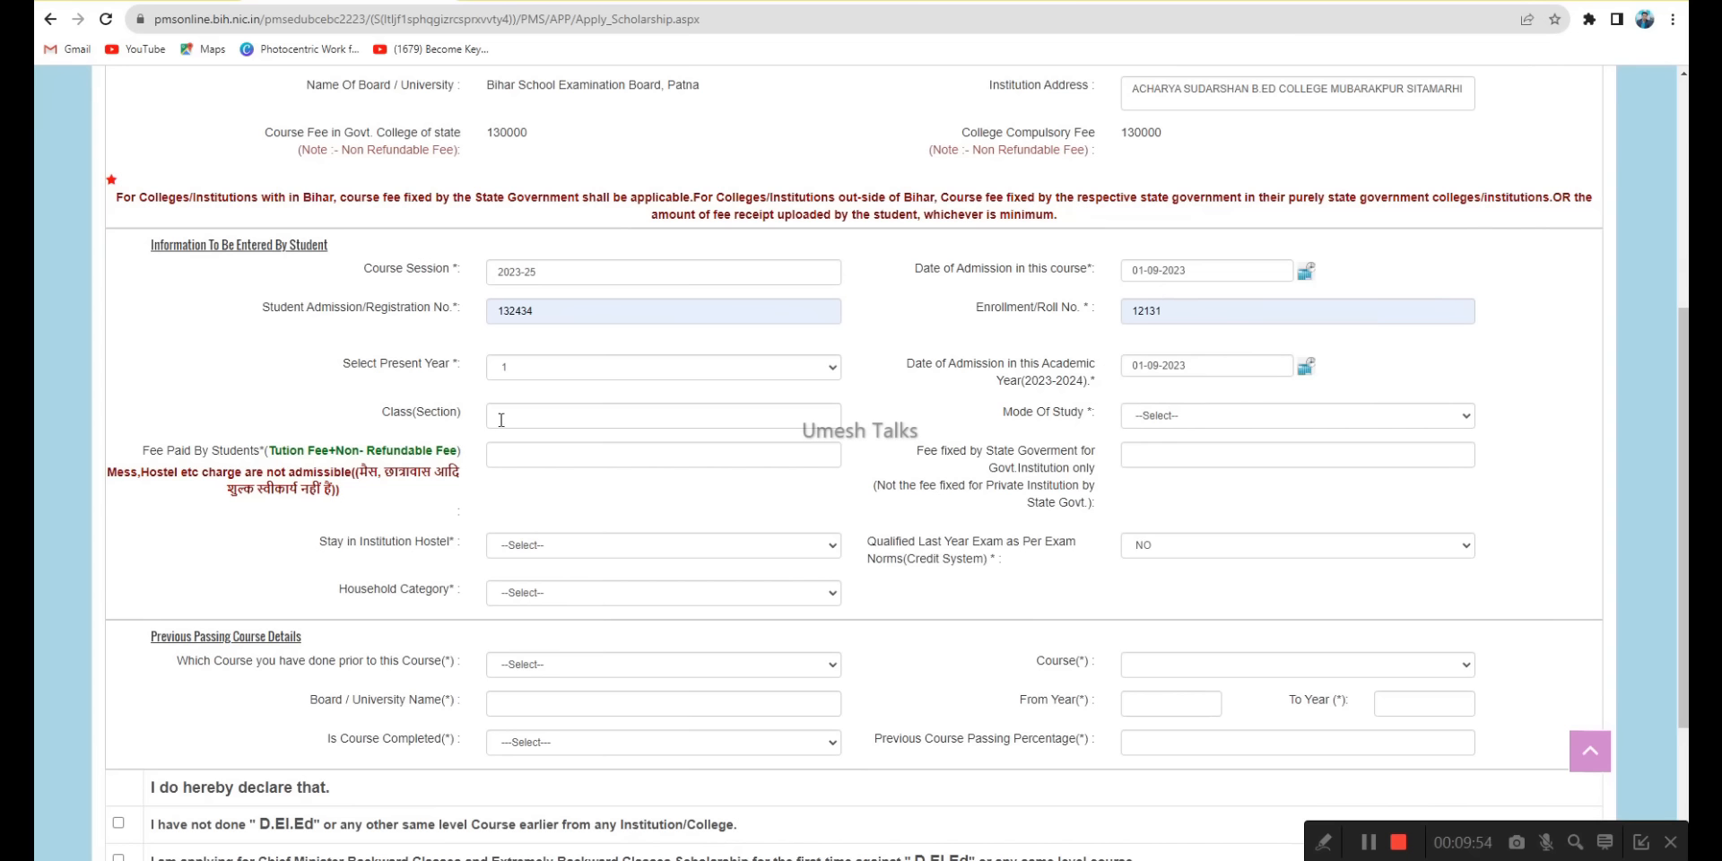
Enter F as the class section and set the mode of study to Regular
click(529, 418)
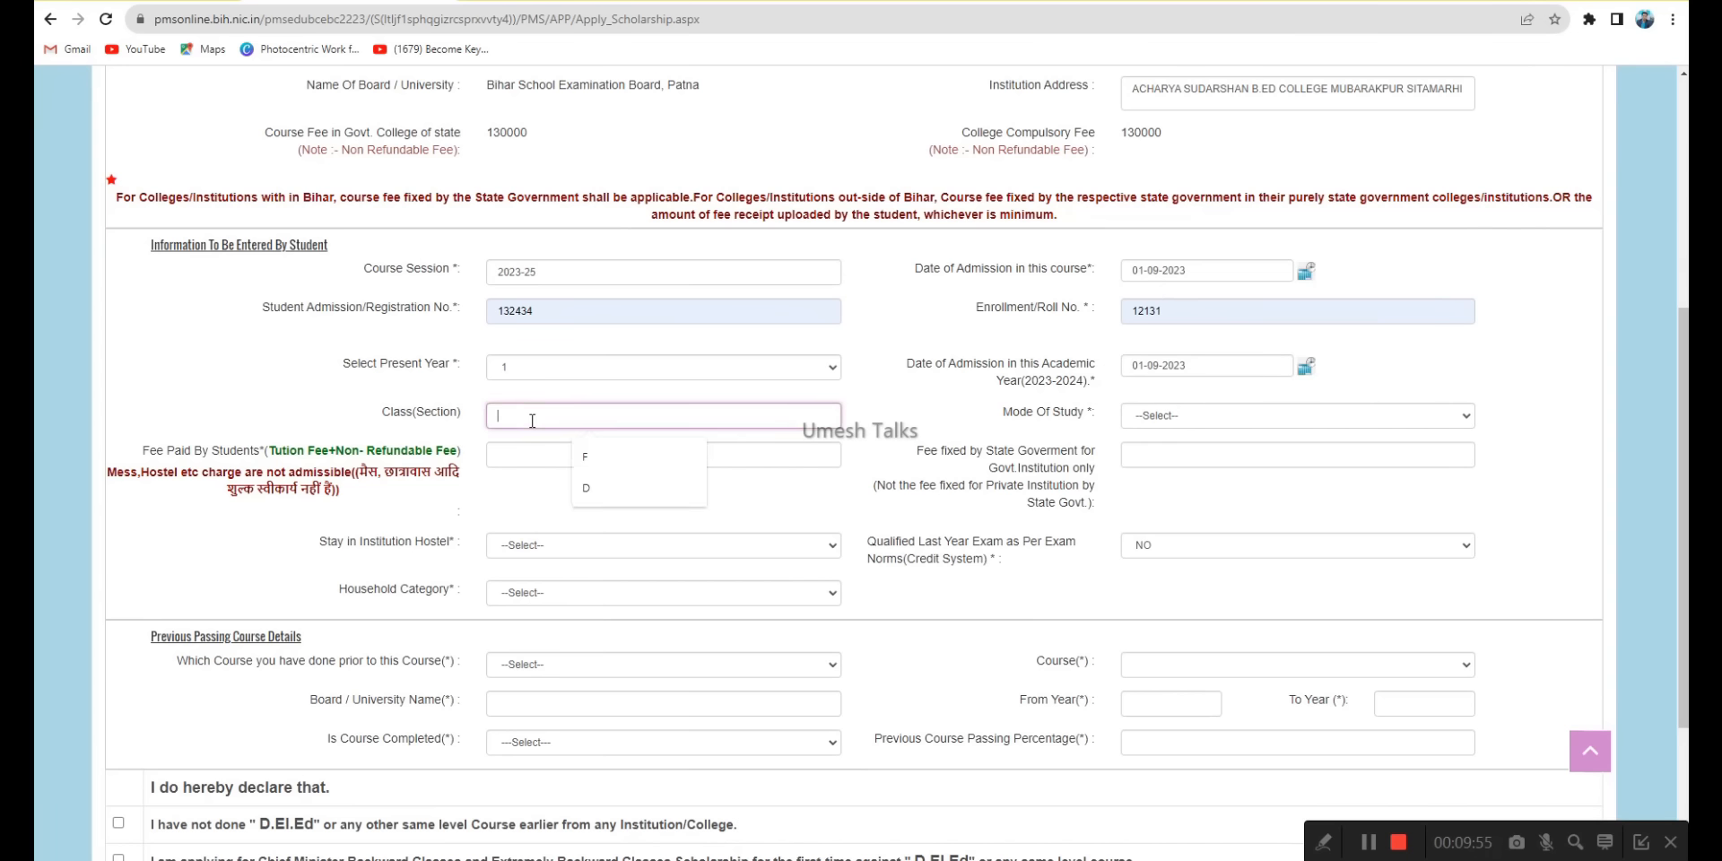
click(594, 459)
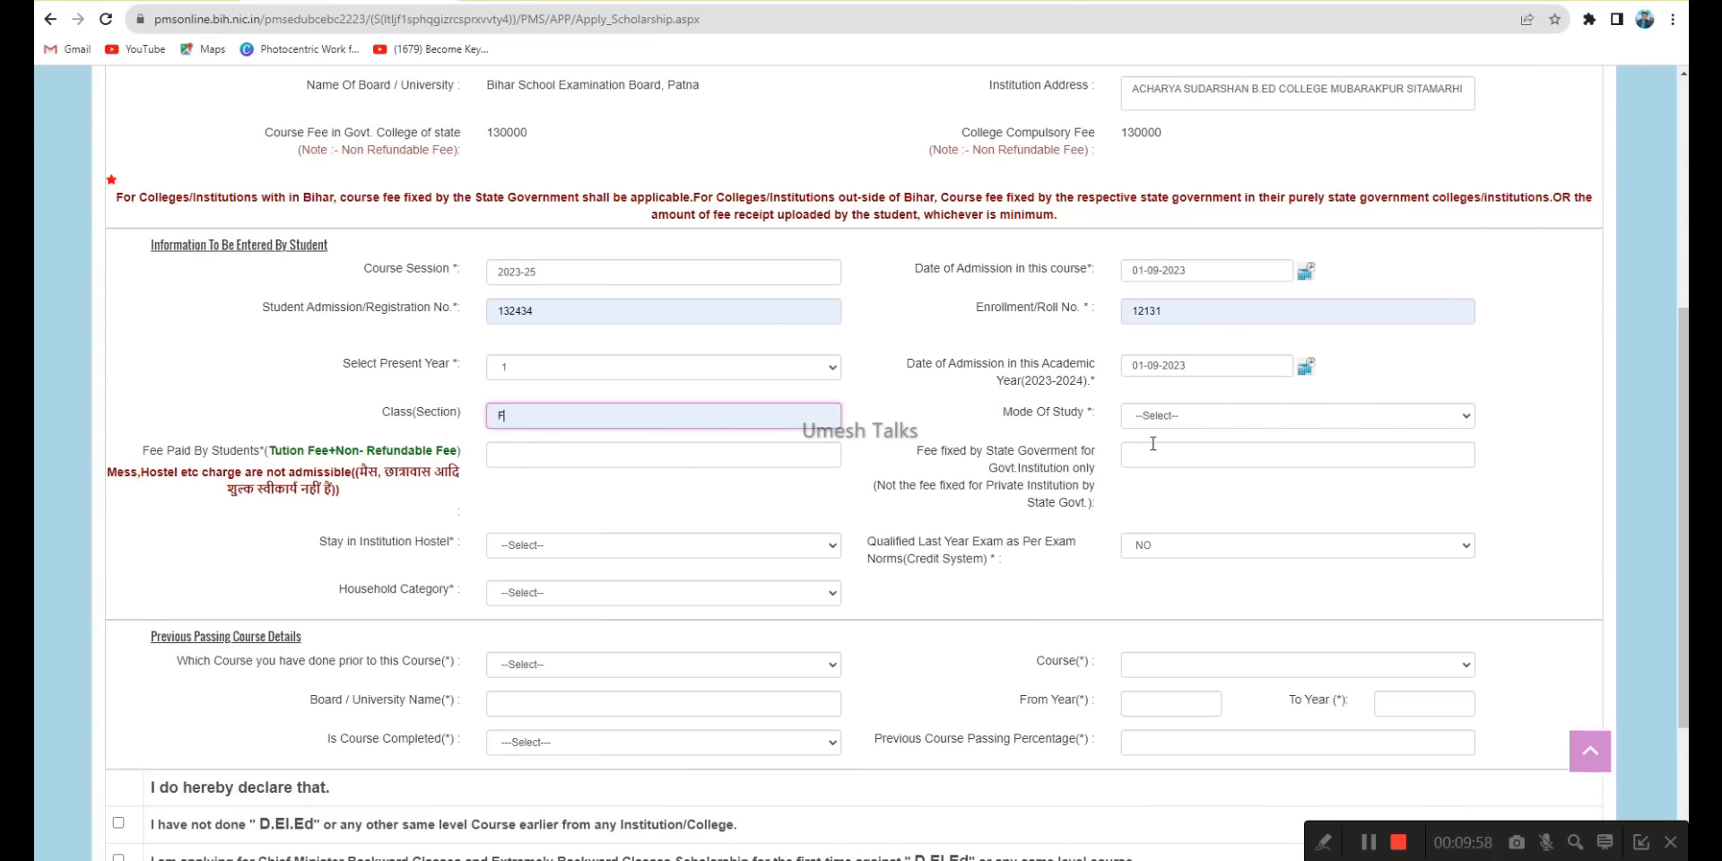
click(1166, 416)
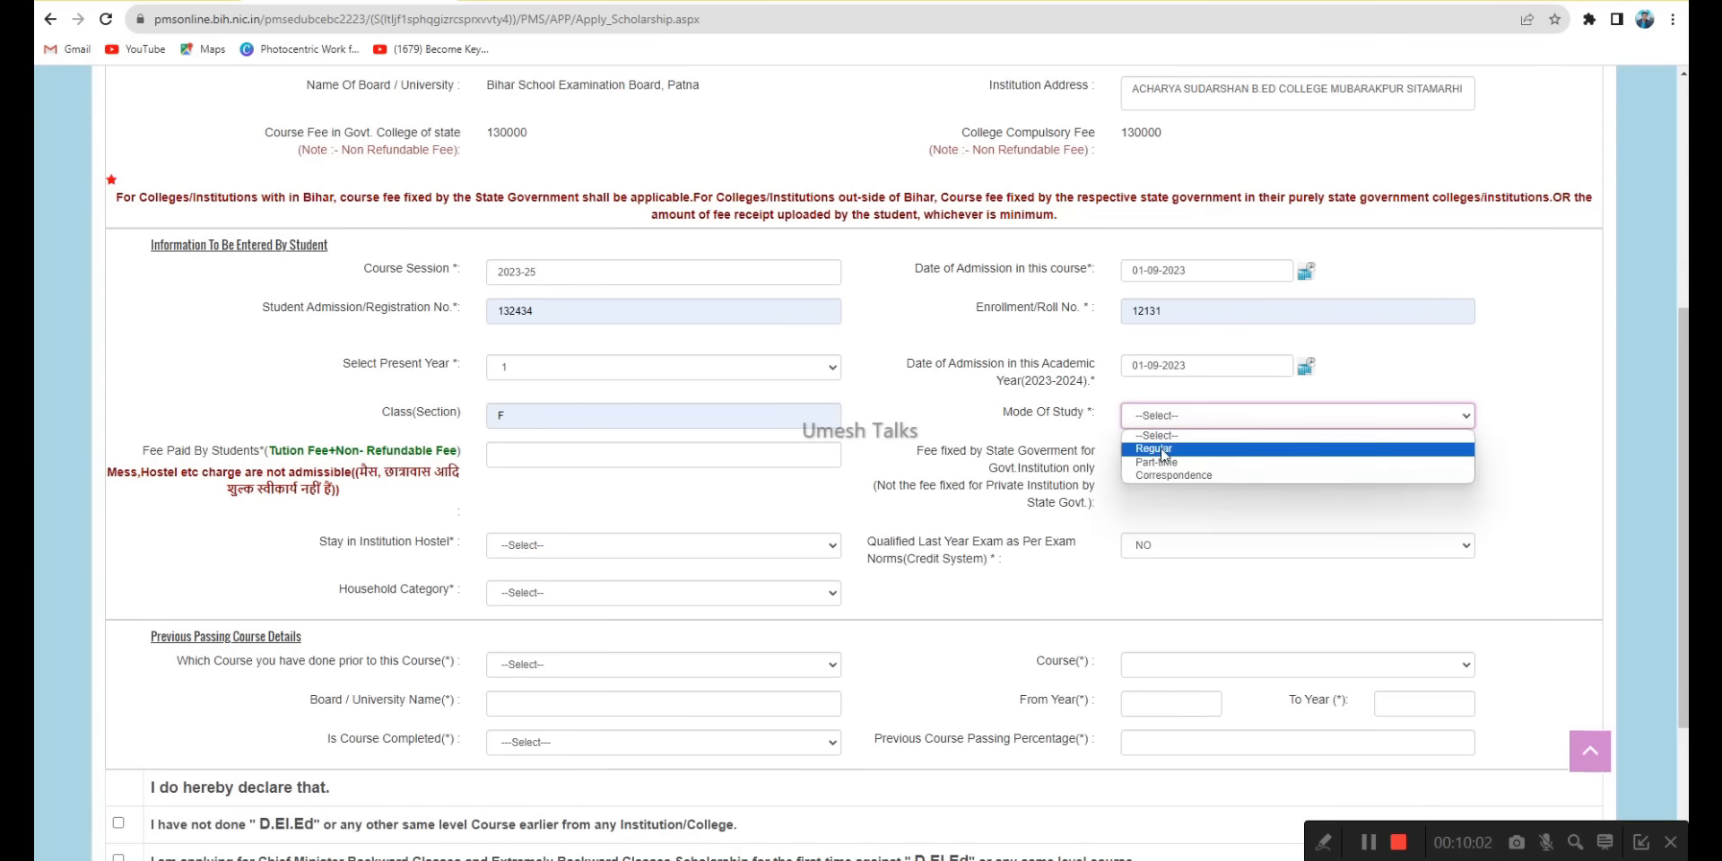
click(1155, 448)
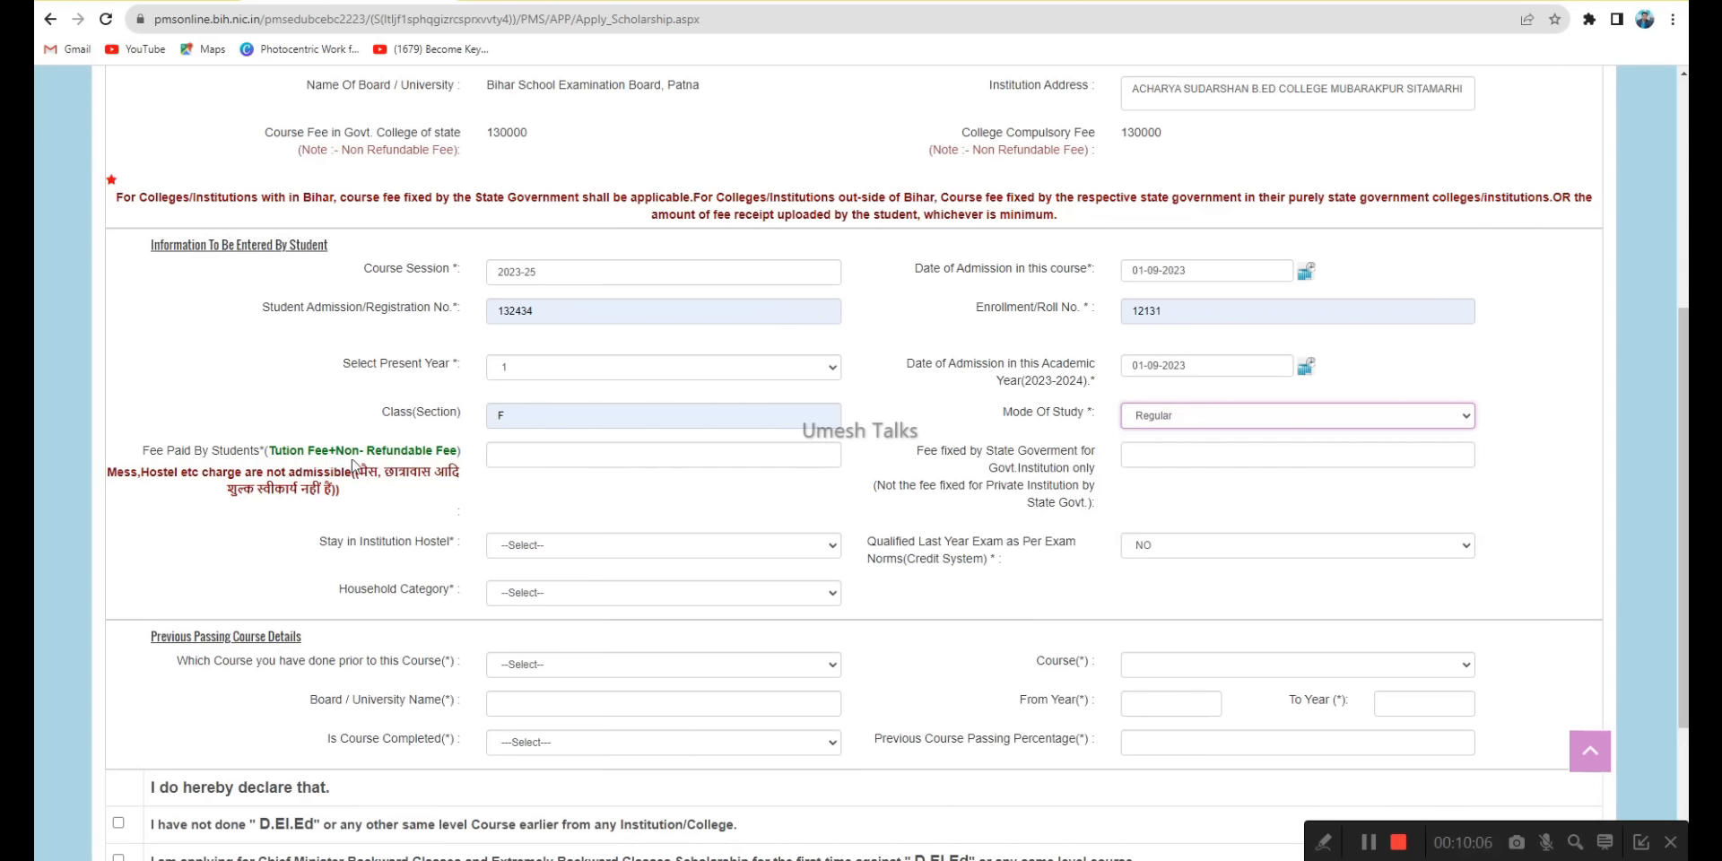
Examine the sample fee receipt document in the Google Drive tab and the fee fields of the scholarship form
click(516, 461)
click(521, 493)
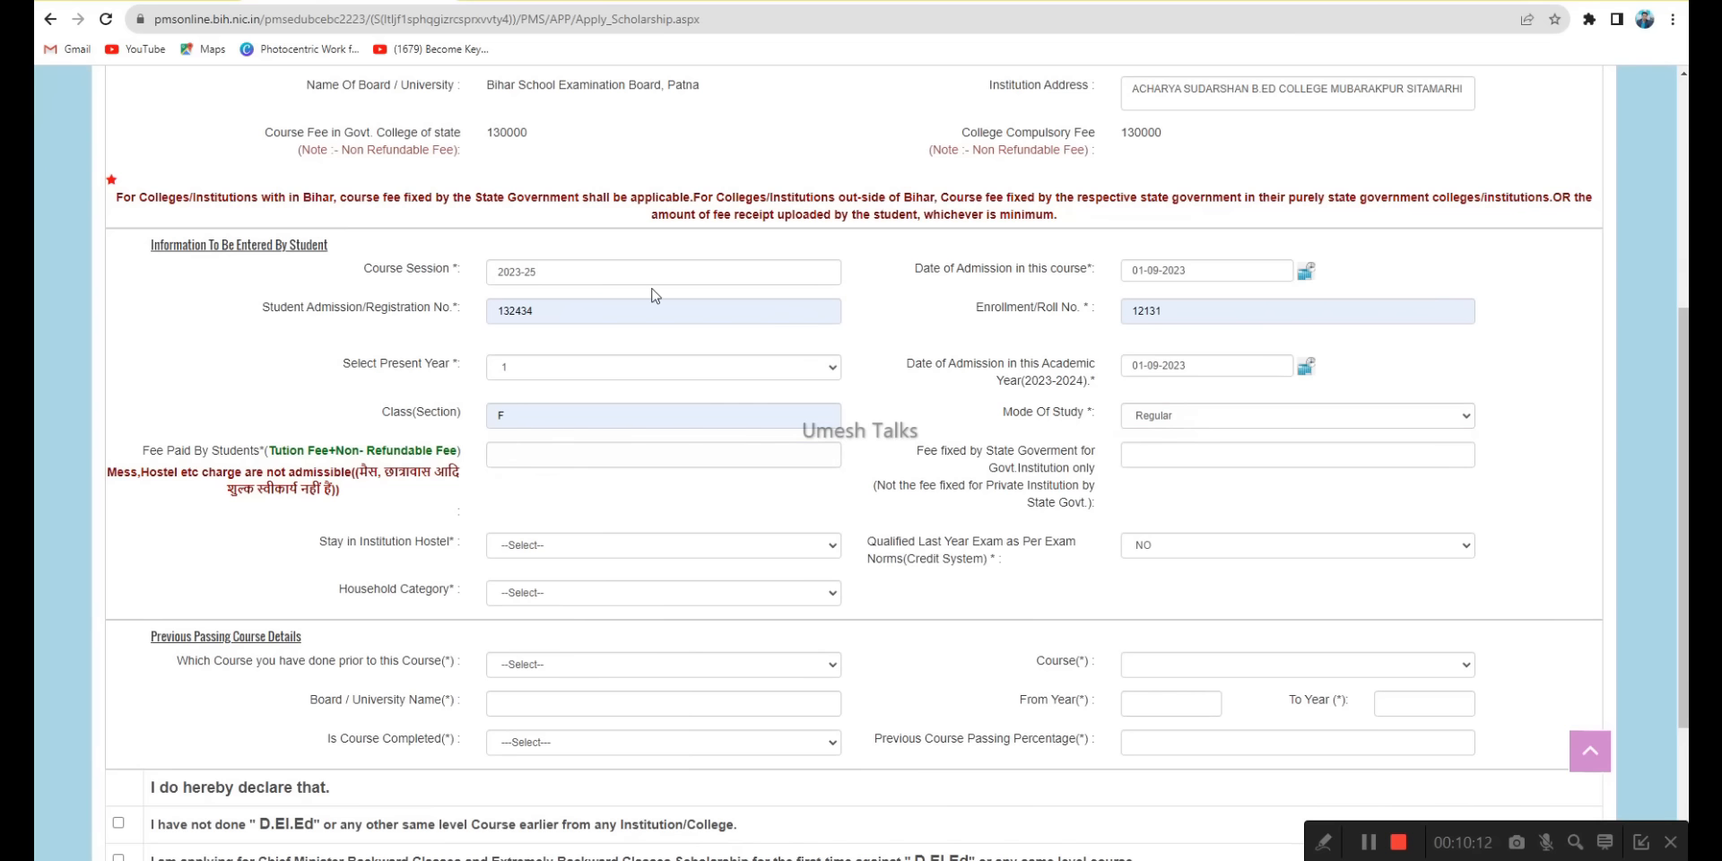
scroll(790, 288, up, 1)
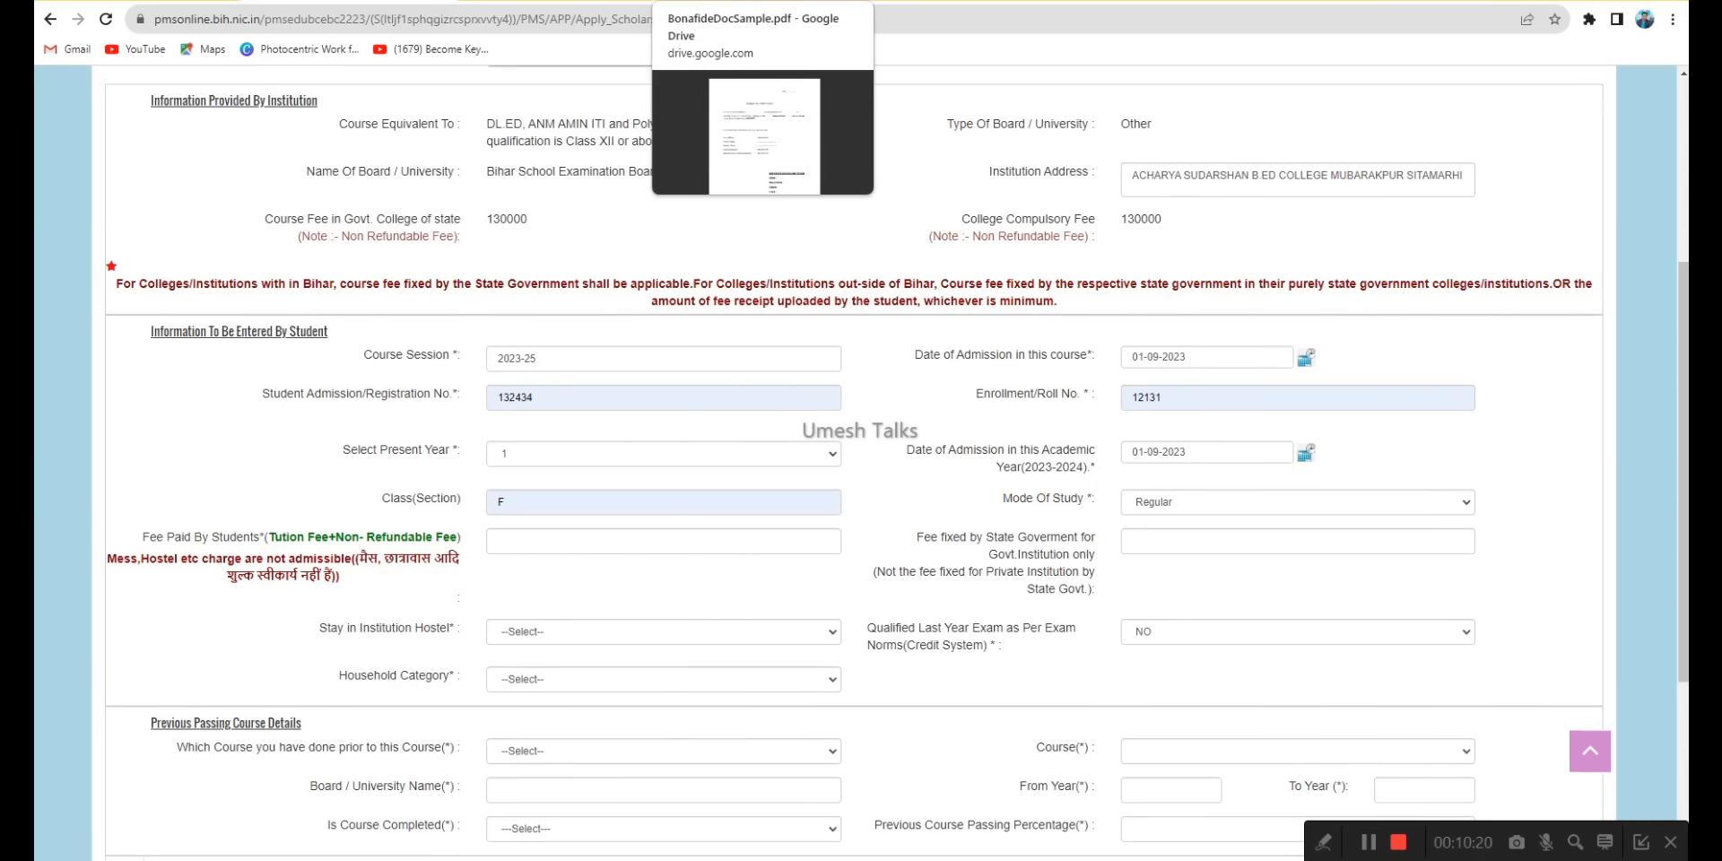
click(760, 2)
click(969, 2)
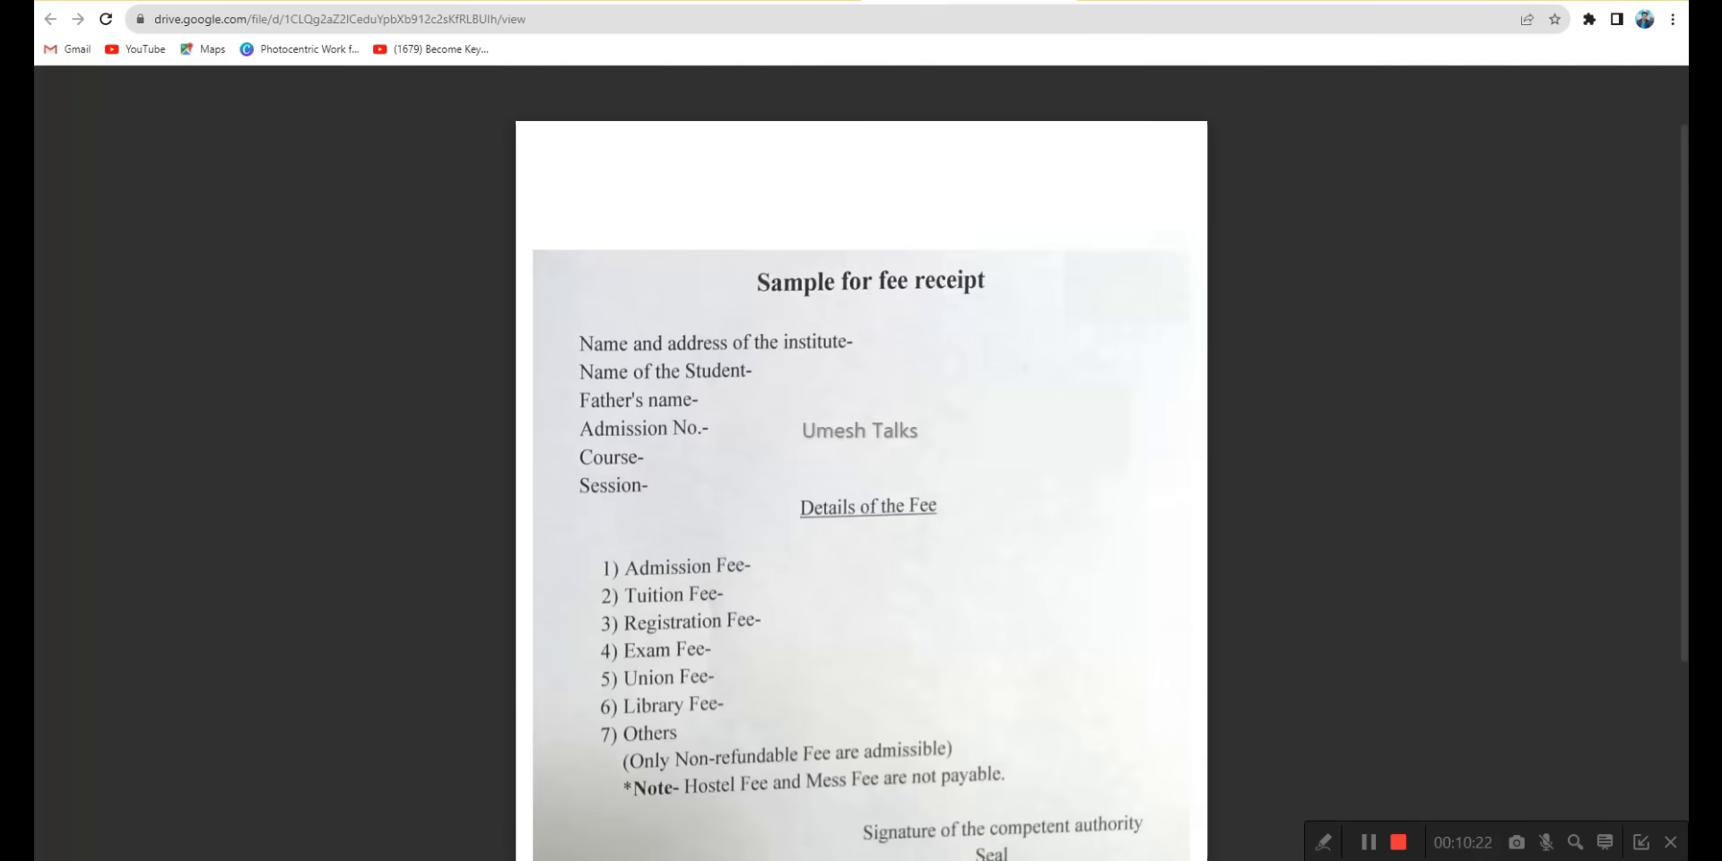
scroll(956, 437, down, 1)
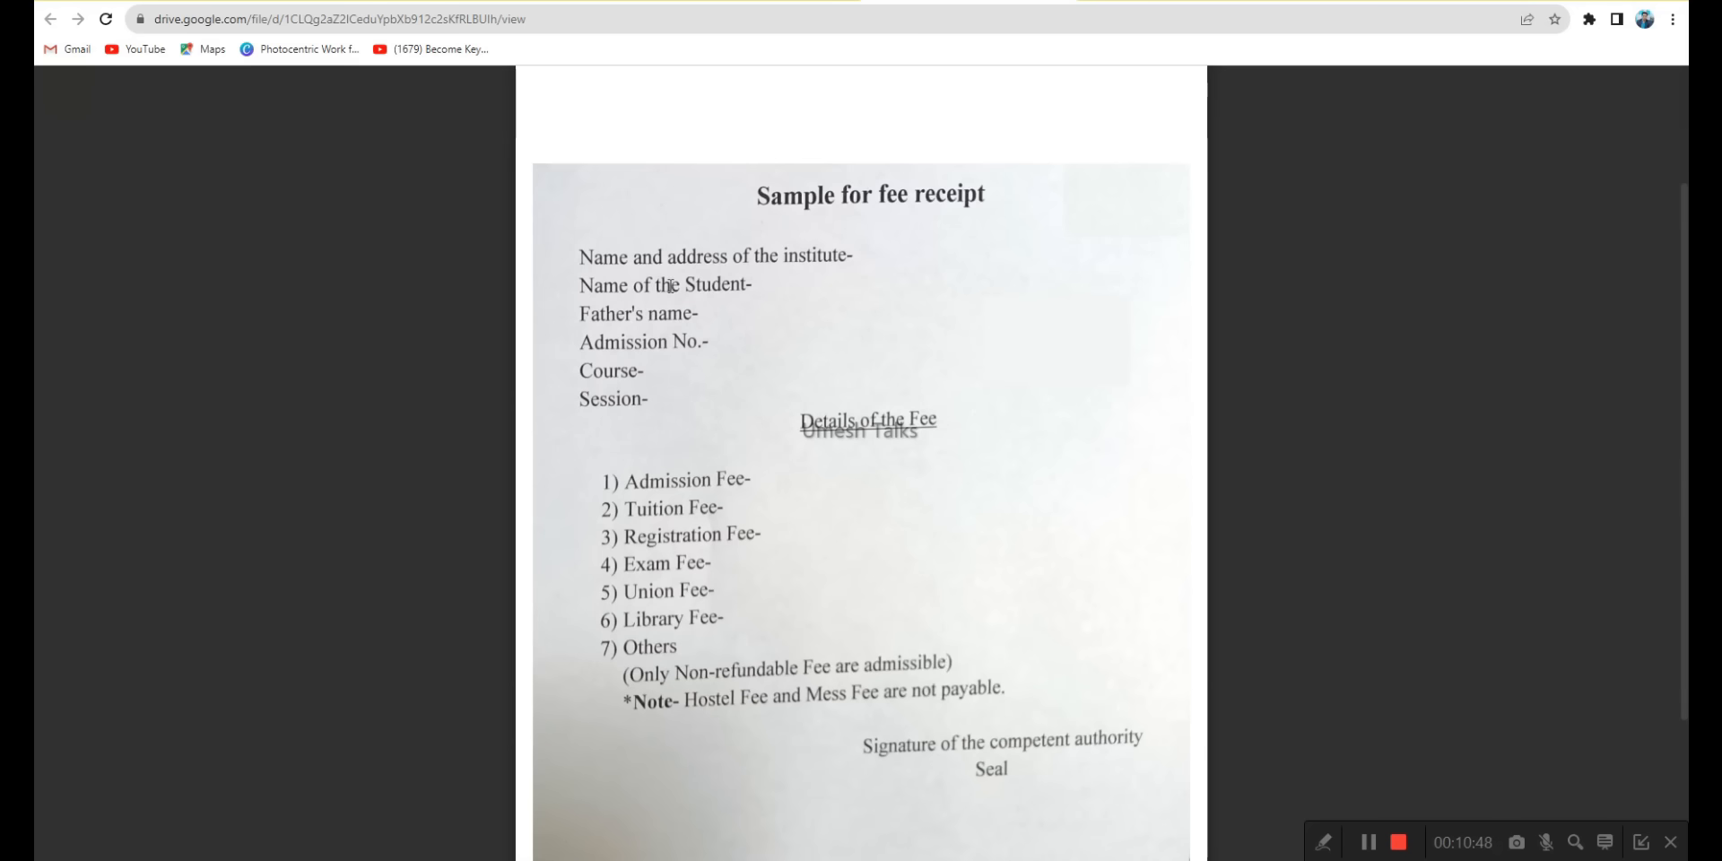
click(655, 2)
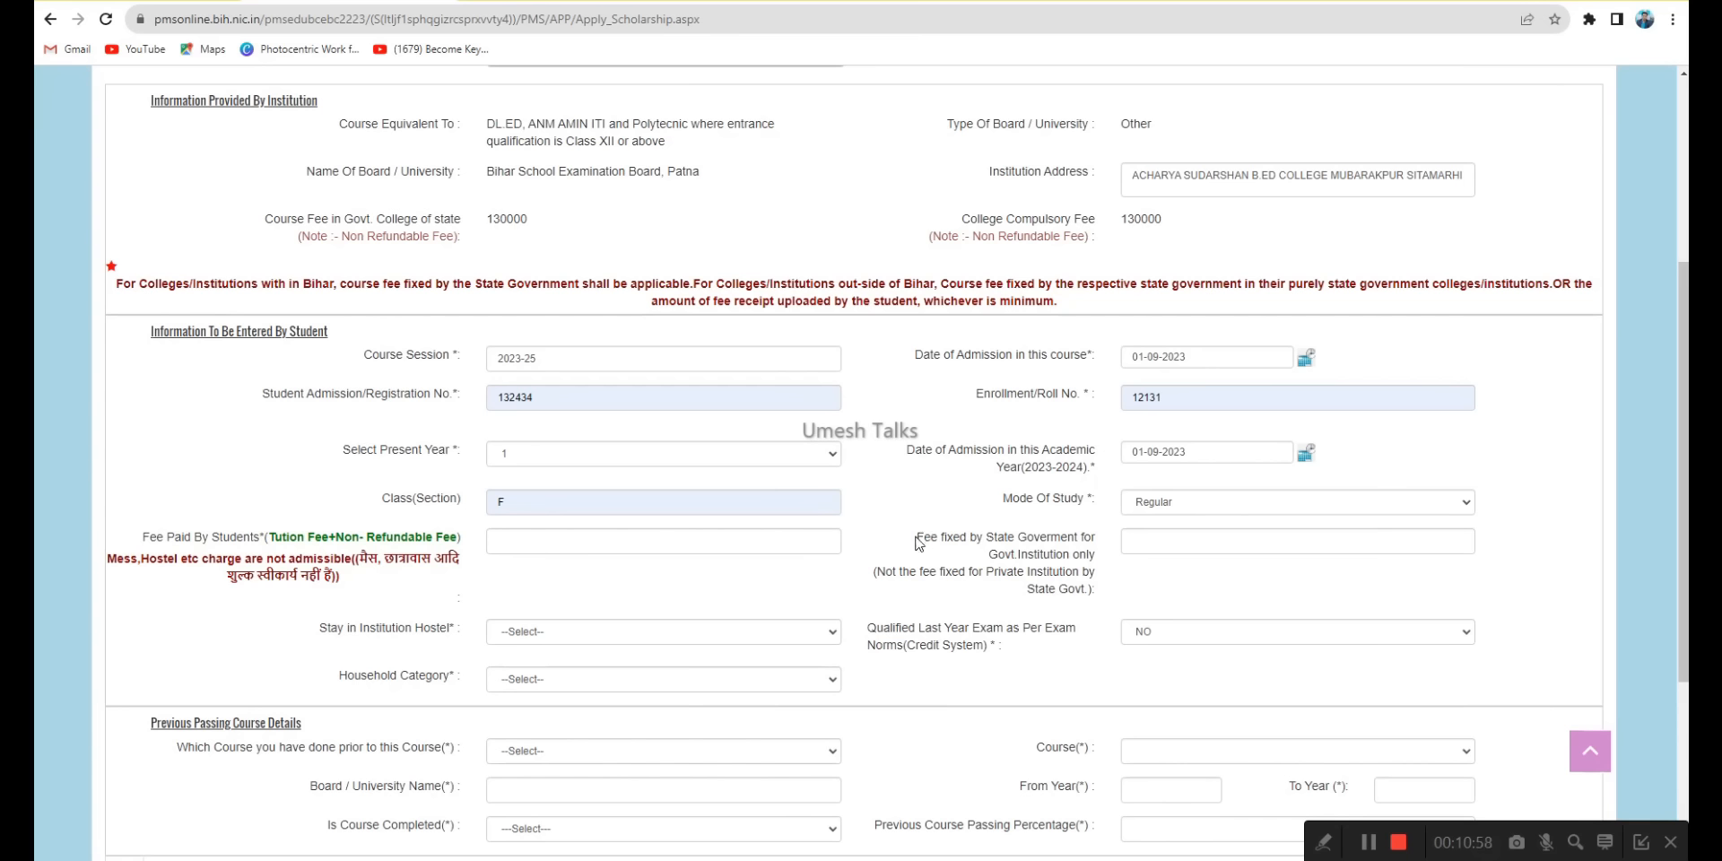
drag(916, 542, 1090, 558)
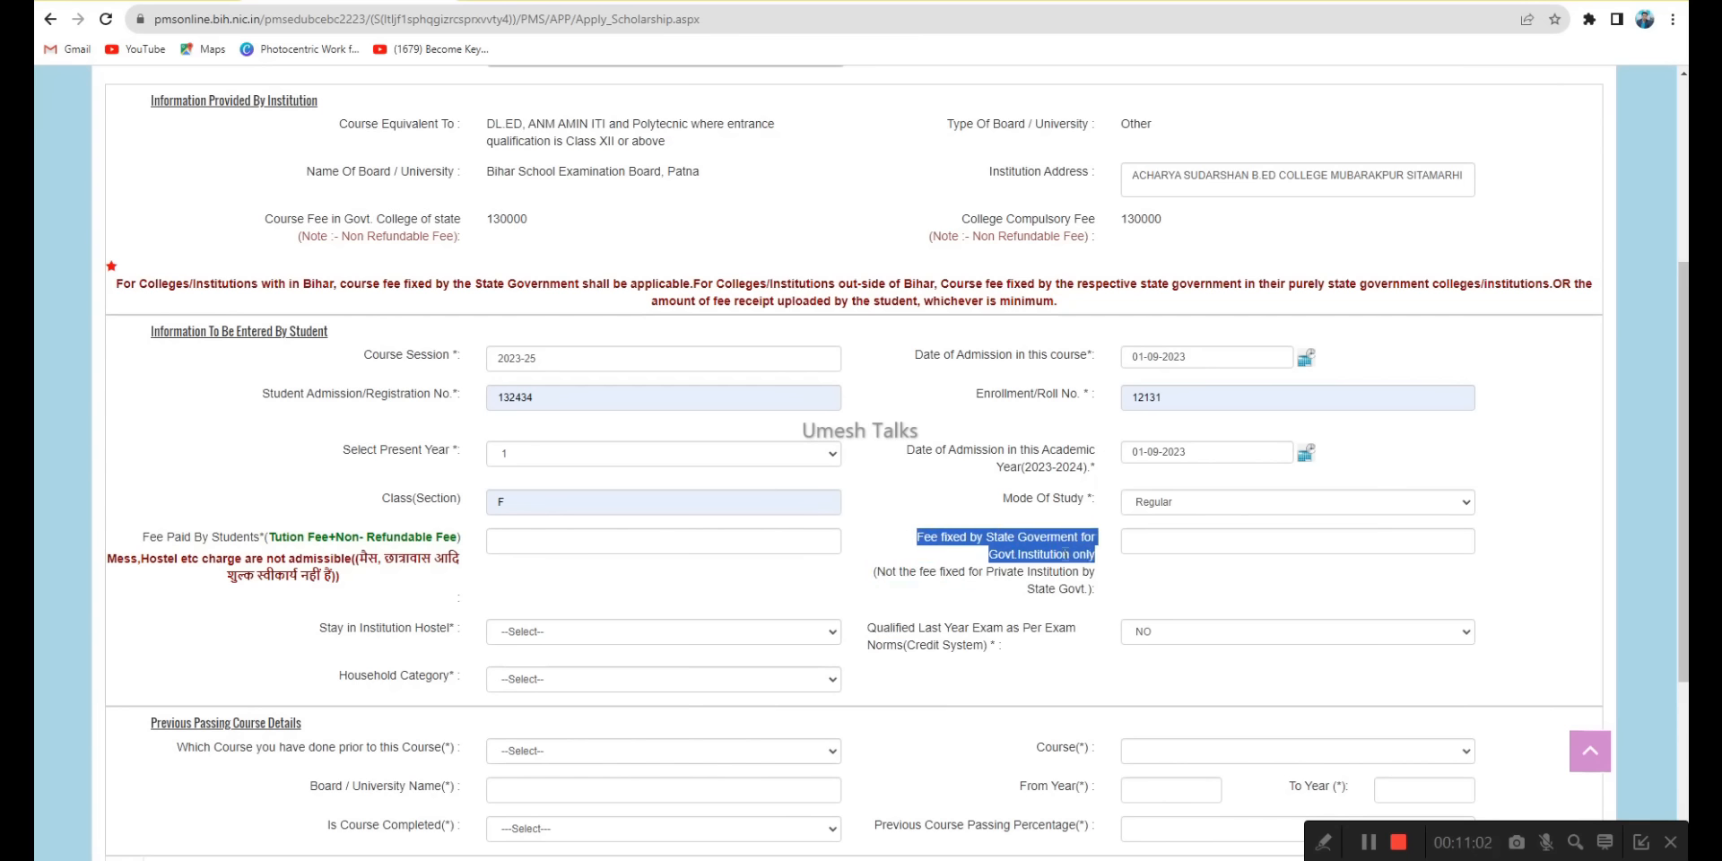
Review the hostel, last-year exam qualification and household category fields of the student information section
drag(265, 219, 530, 222)
click(550, 224)
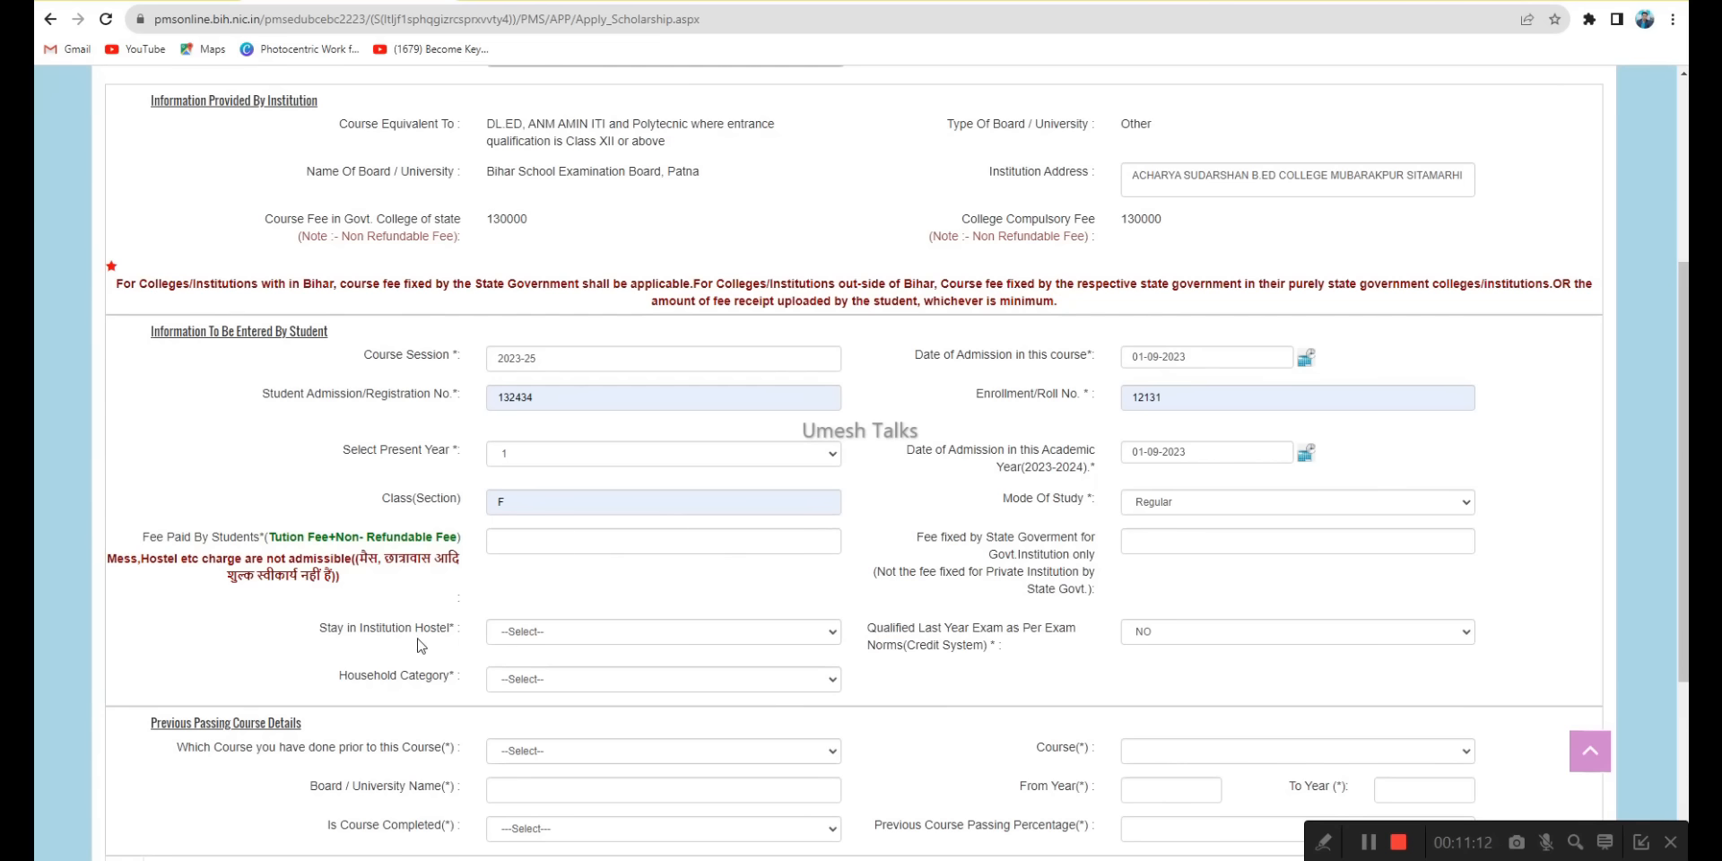
click(529, 637)
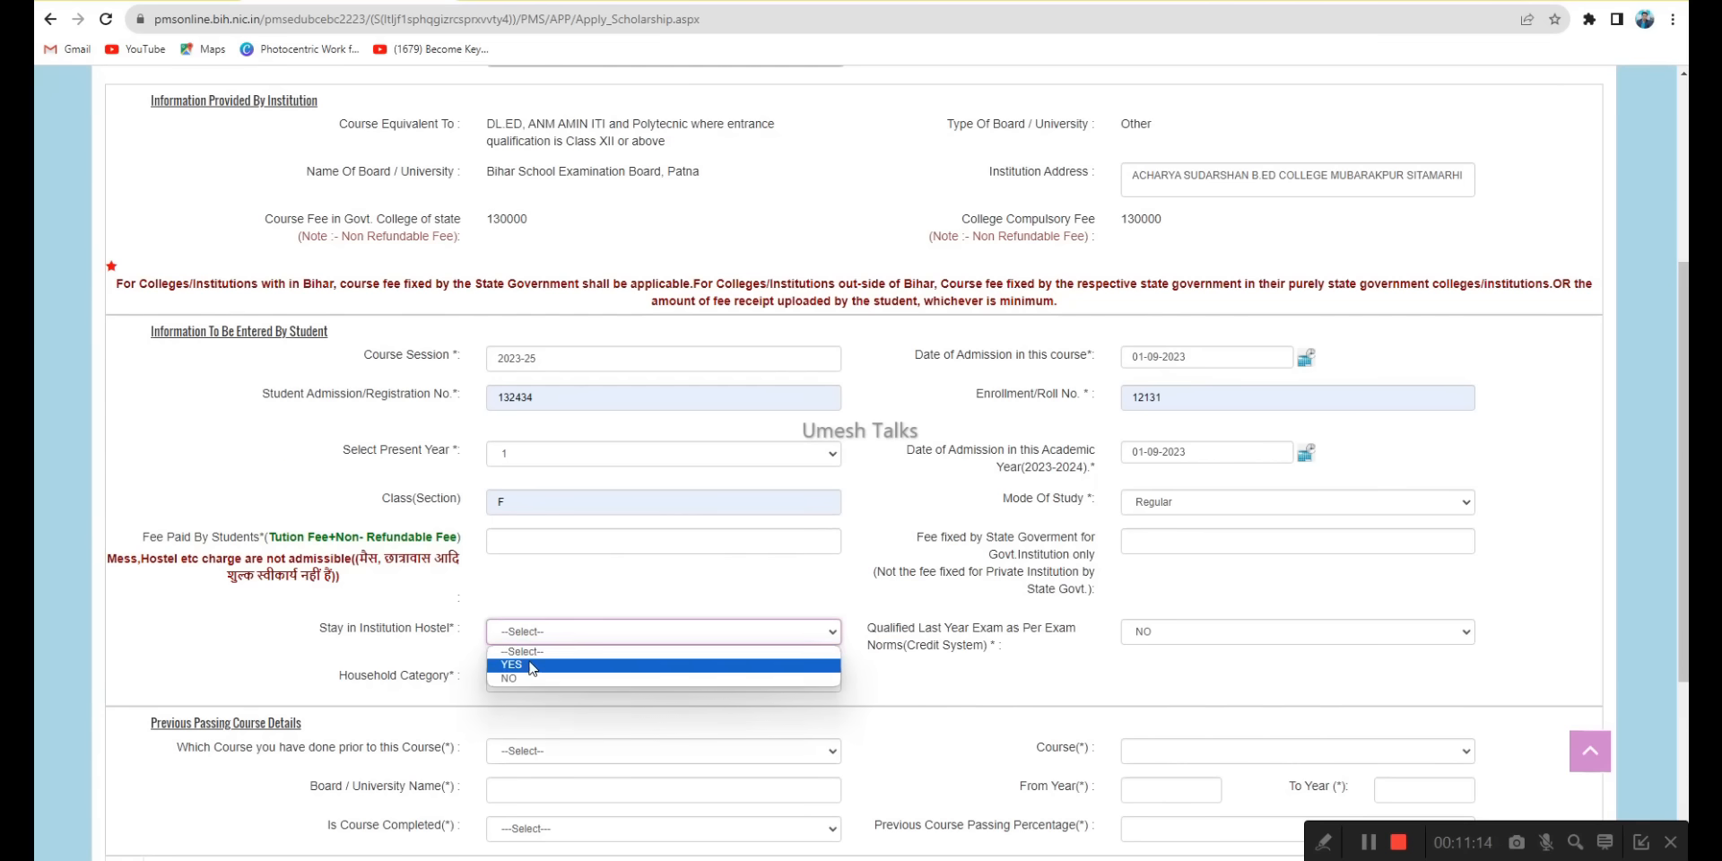
click(710, 577)
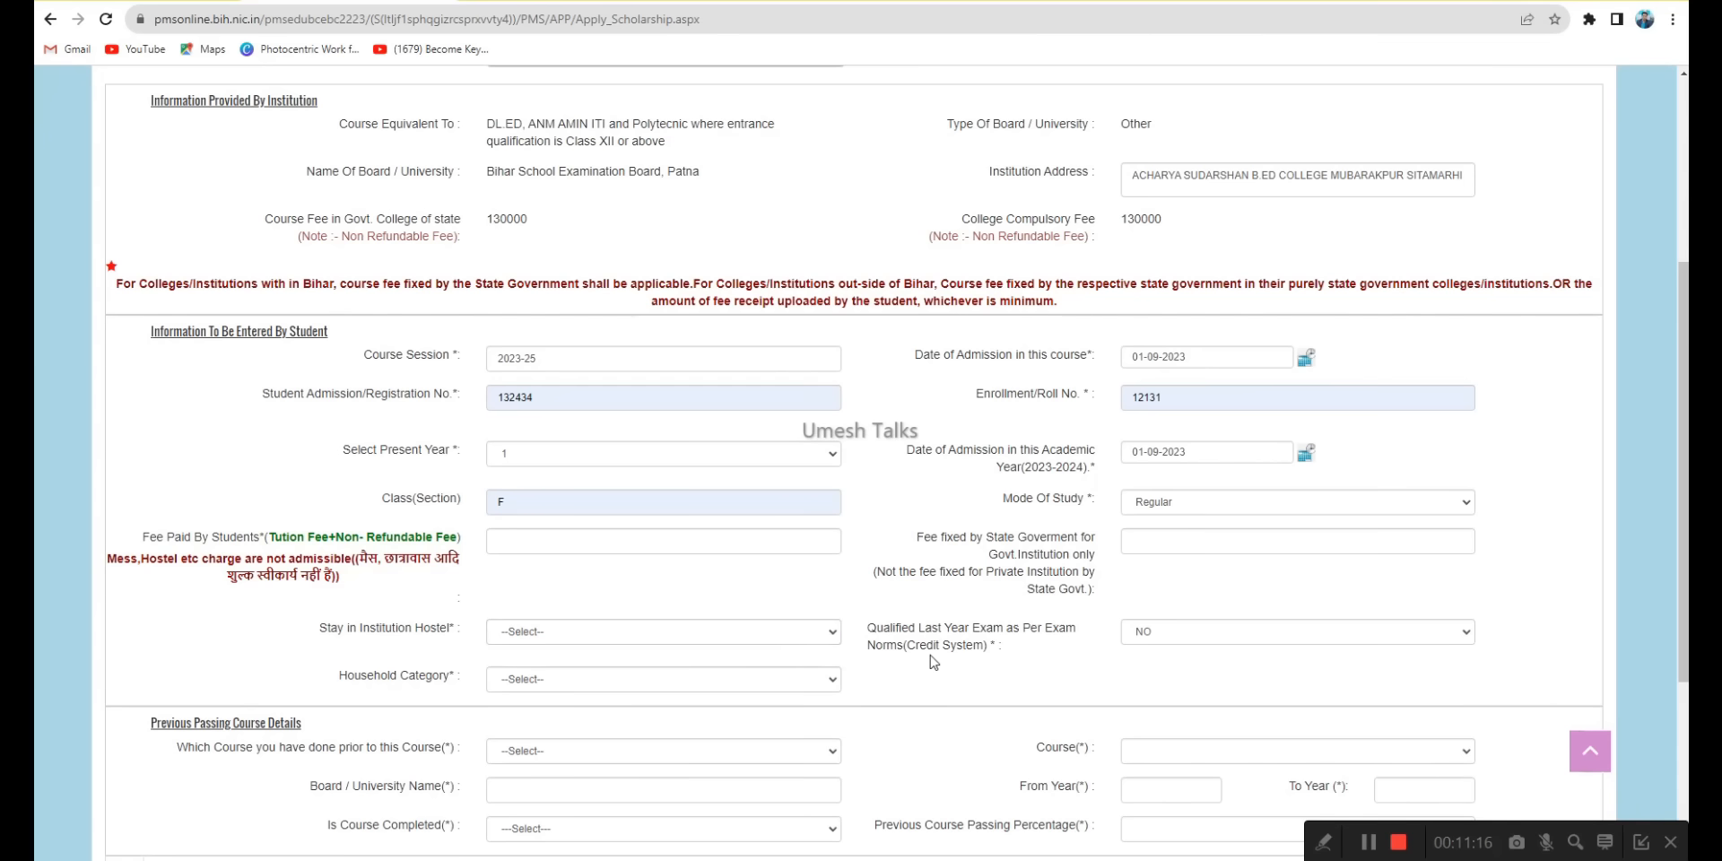
drag(913, 648, 984, 650)
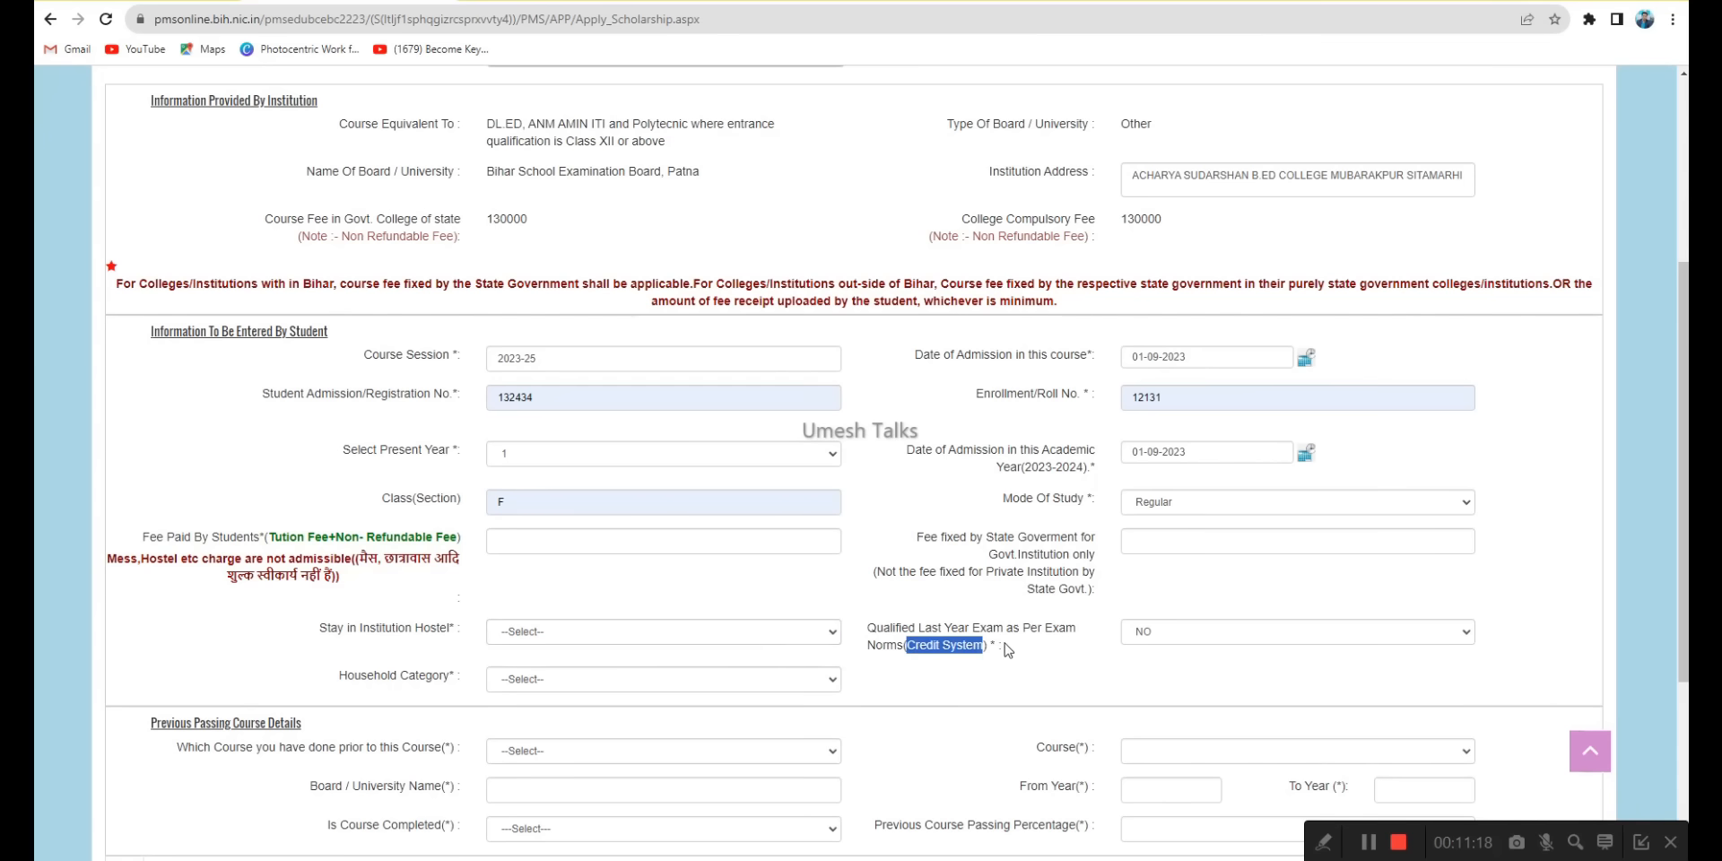
click(1004, 645)
click(1174, 636)
click(1096, 677)
scroll(935, 689, down, 1)
click(529, 594)
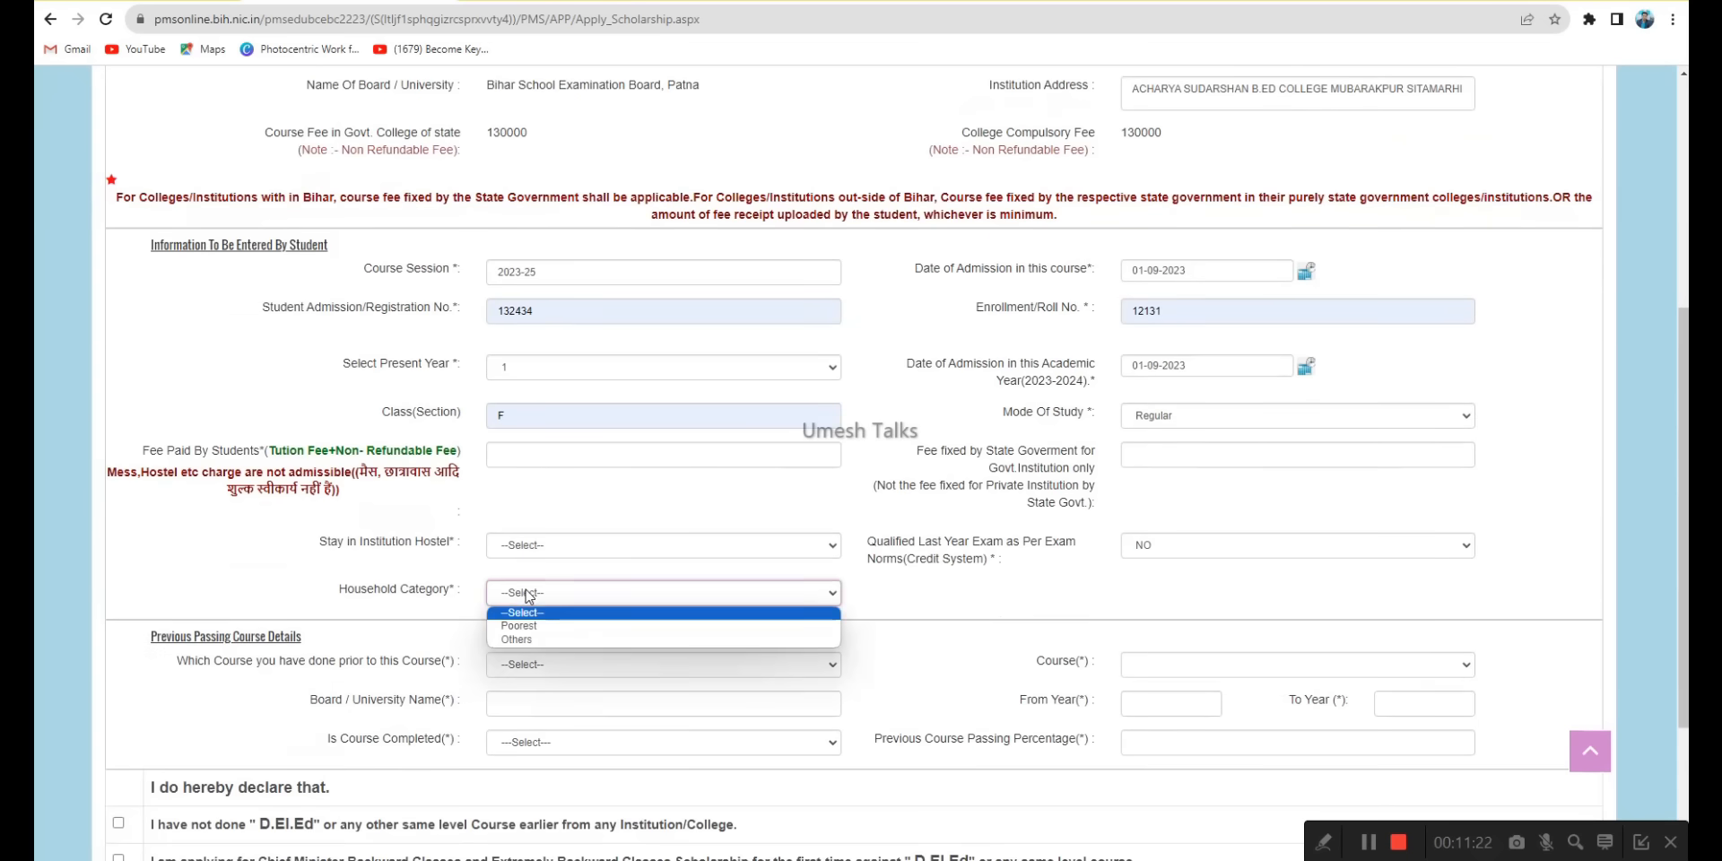
click(960, 612)
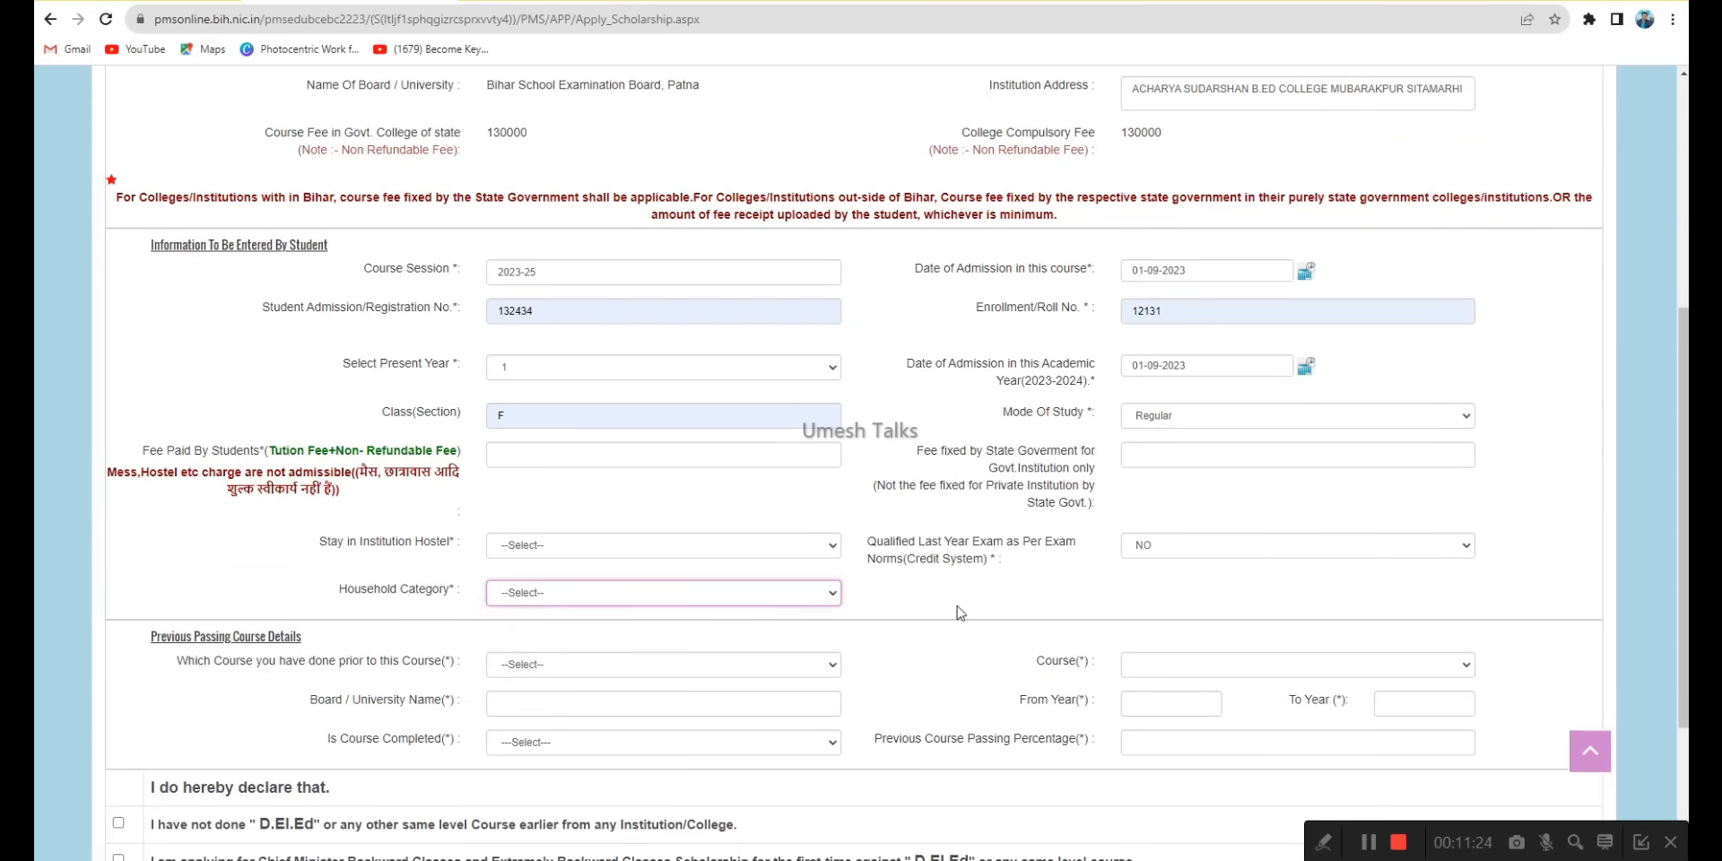
scroll(965, 607, down, 1)
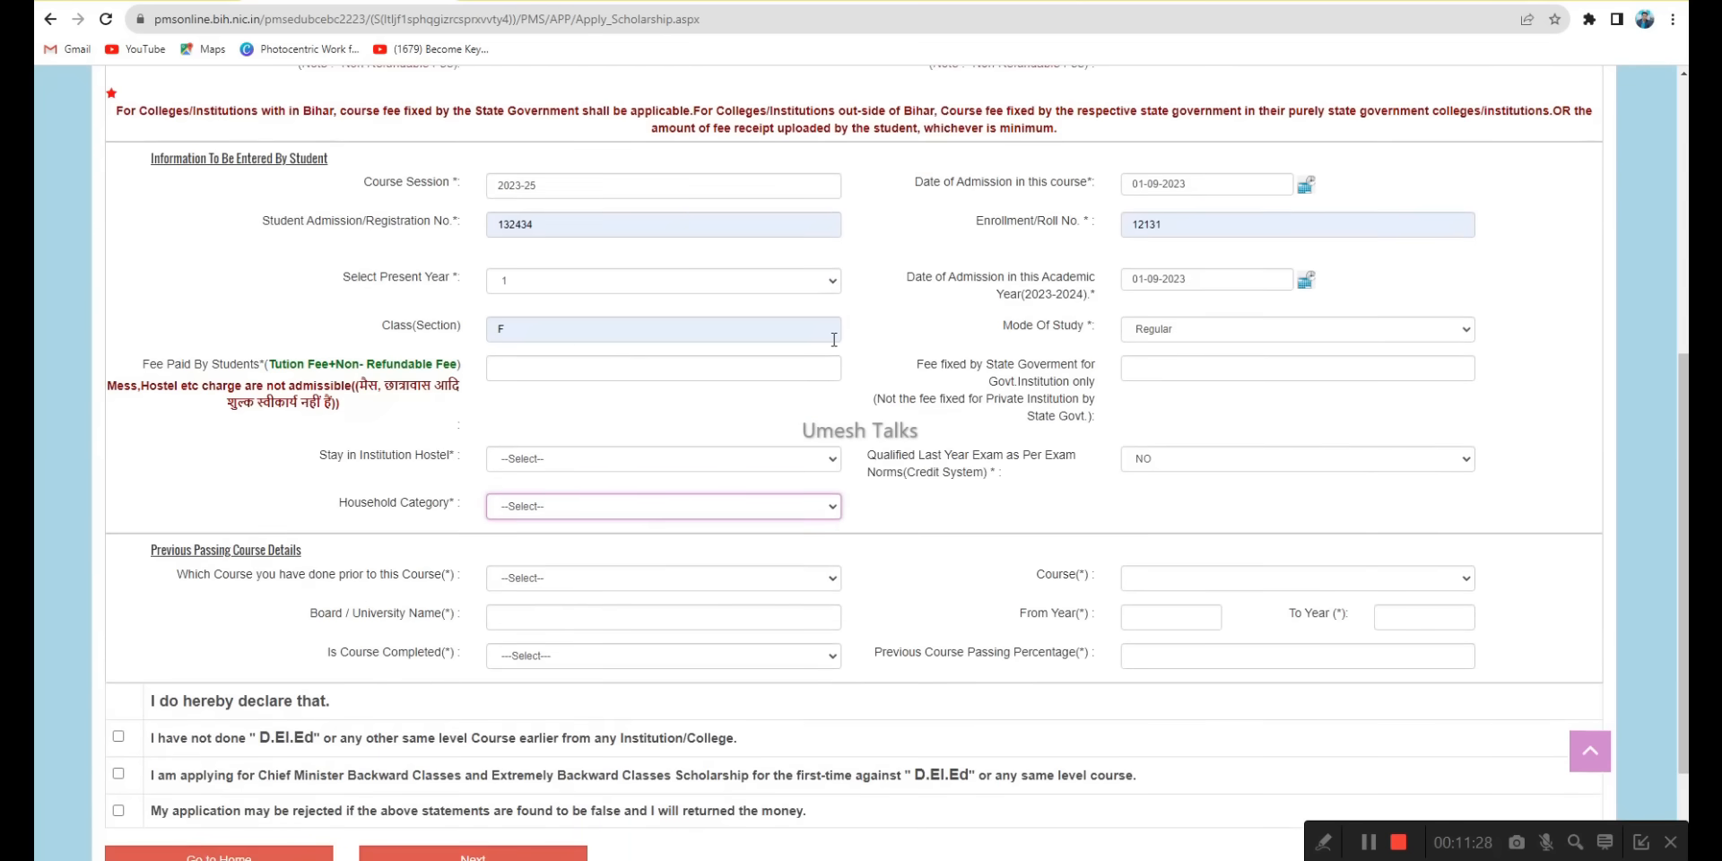
scroll(937, 432, down, 1)
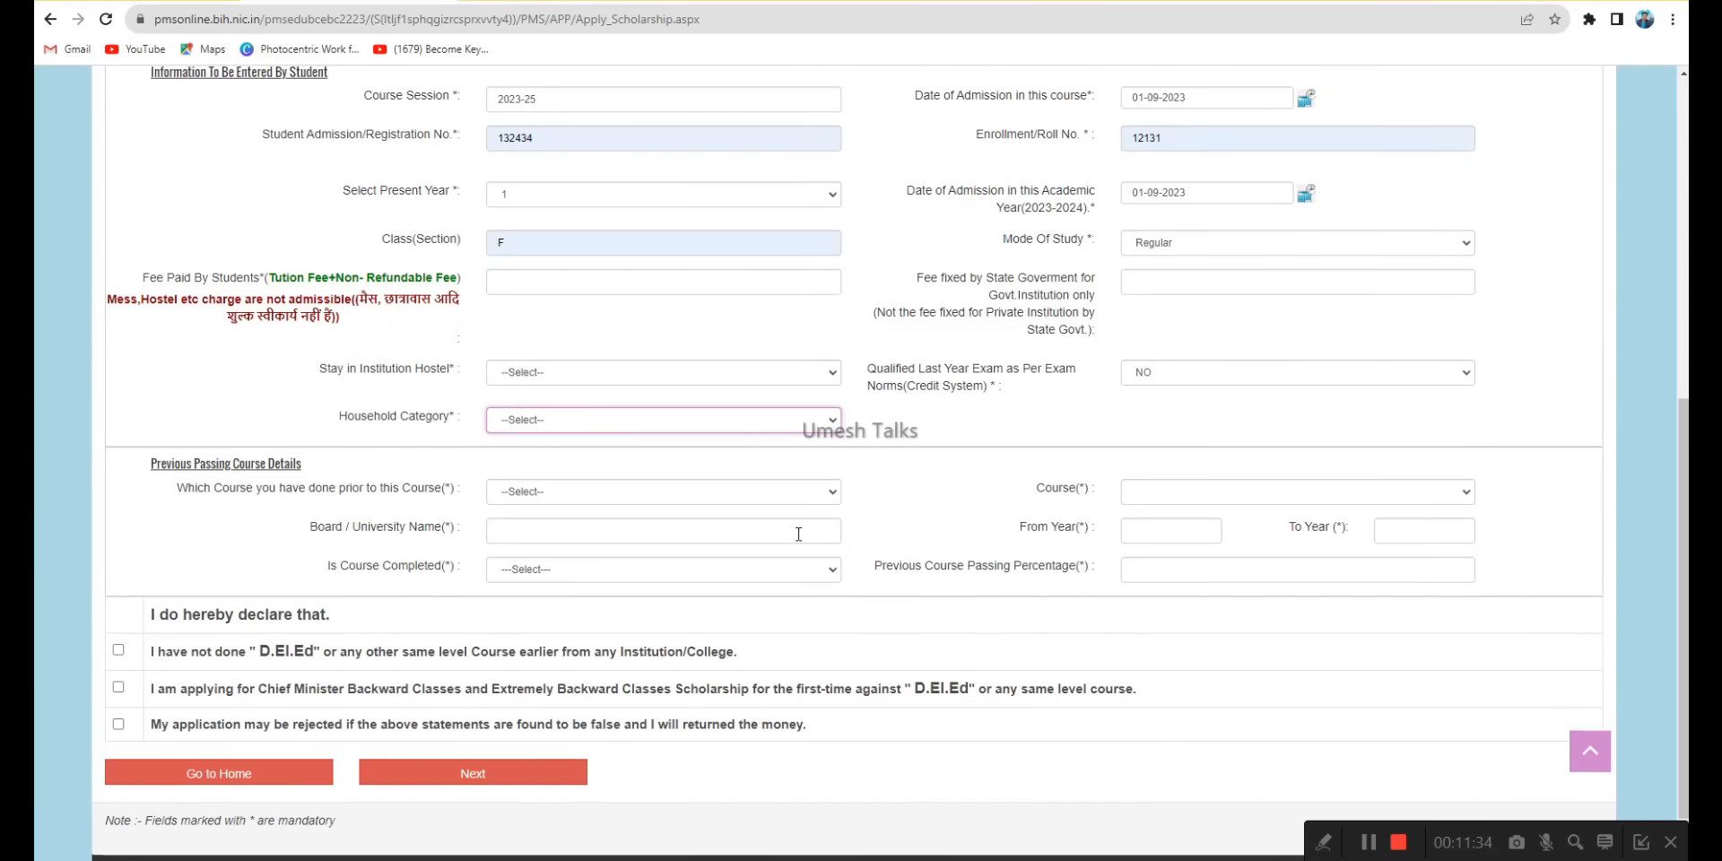
Set the previous course to Group-D (XI, XII, Polytechnic, ITI and other non-degree courses) and Senior Secondary(10+2) Others
click(533, 495)
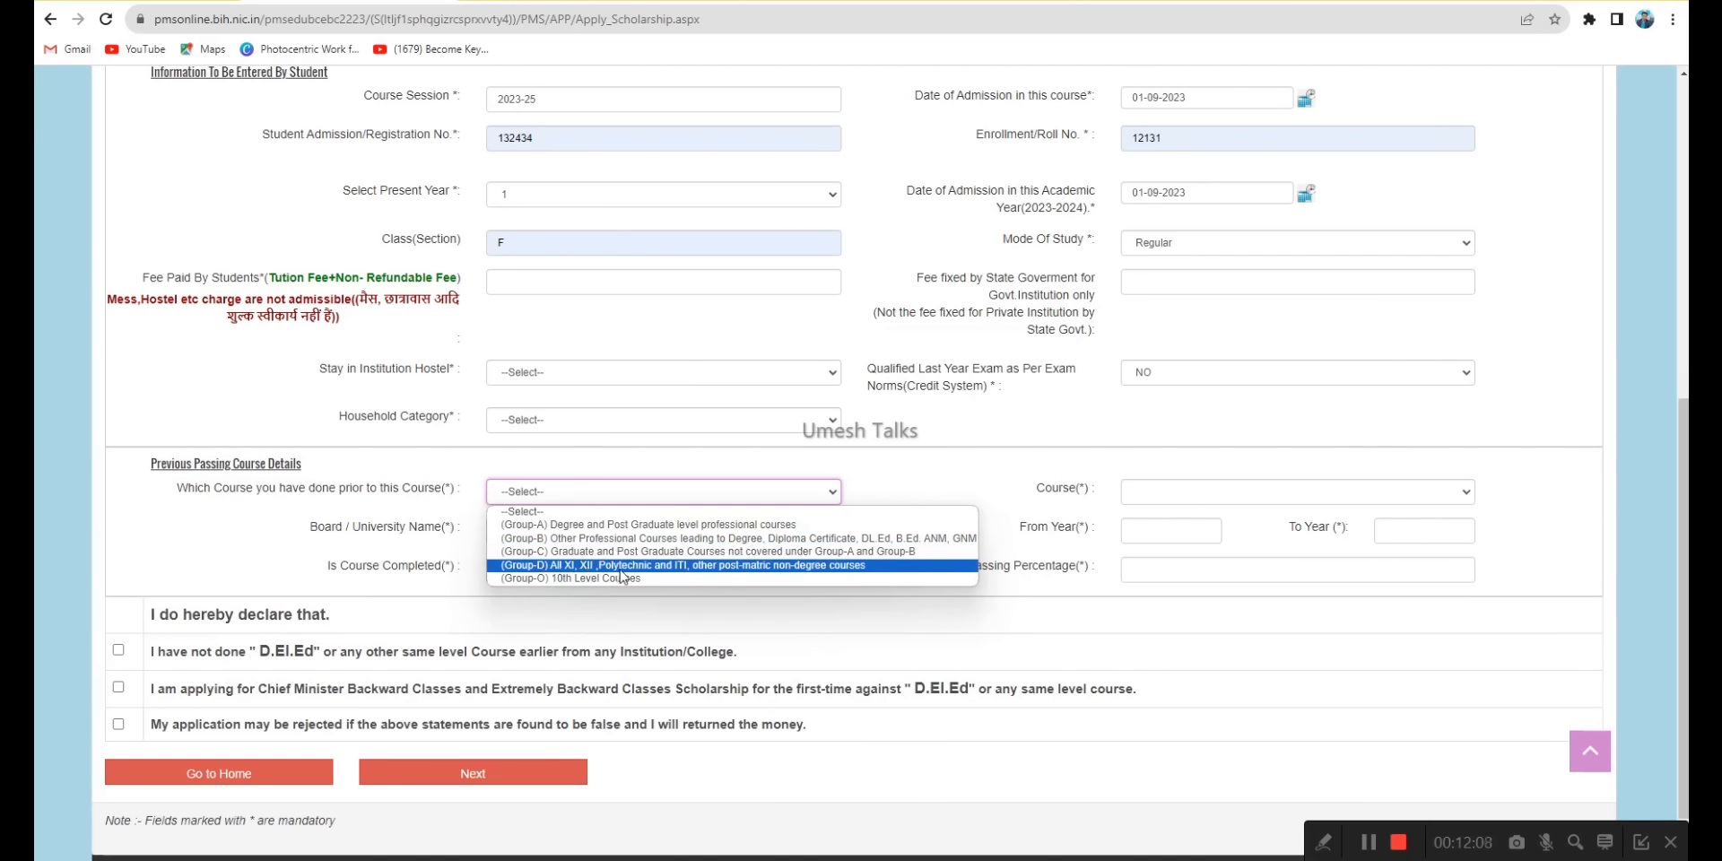
click(538, 566)
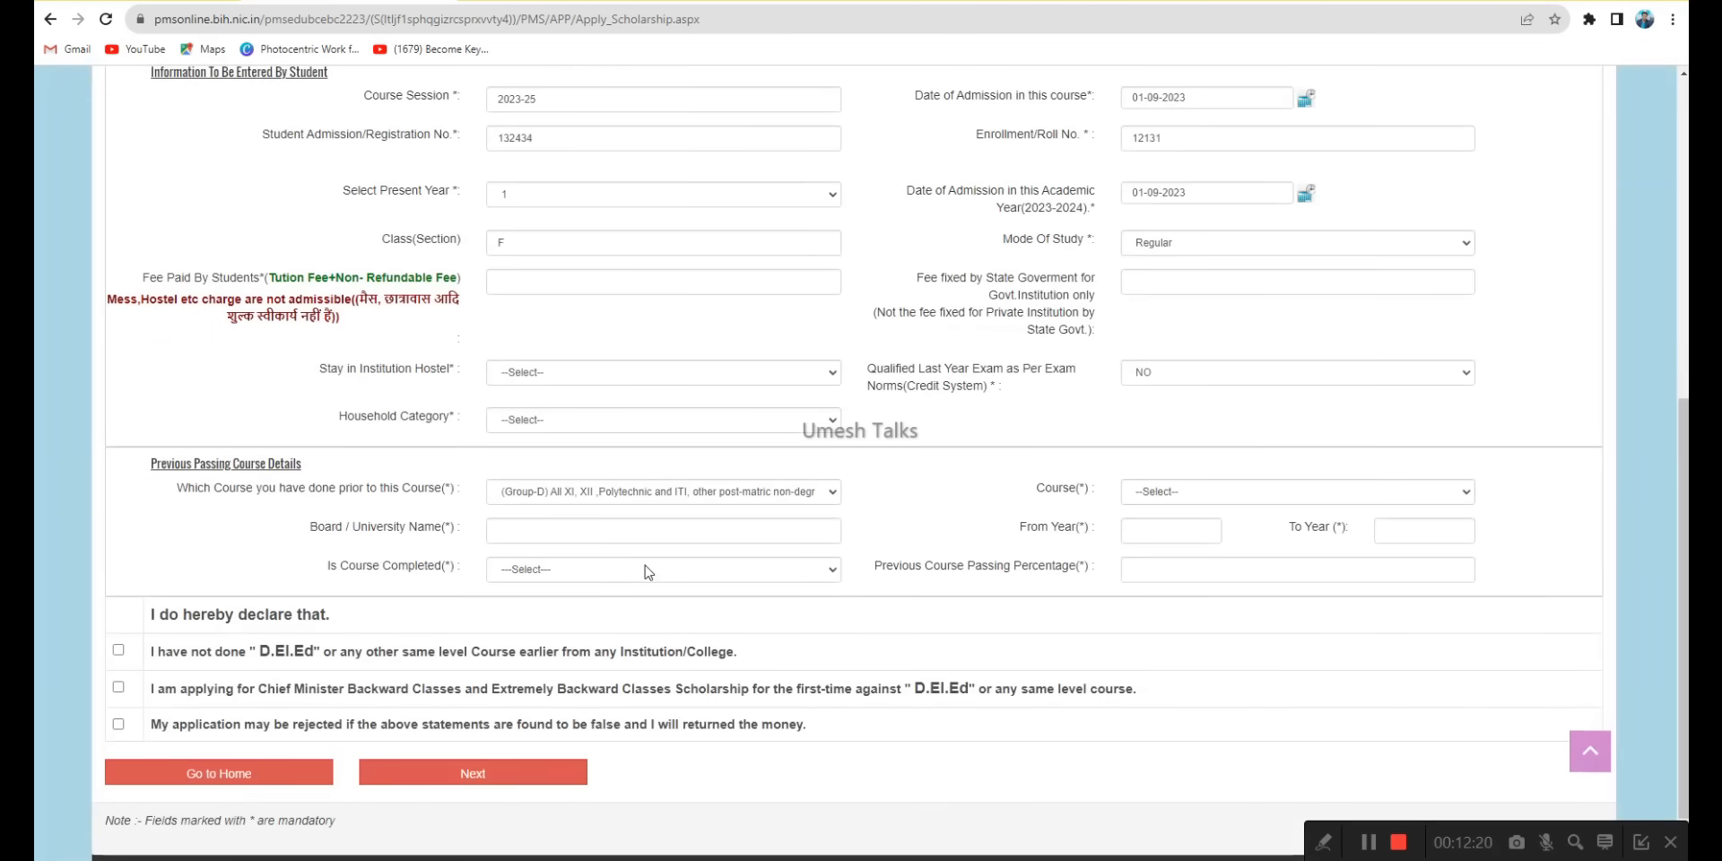
click(1144, 493)
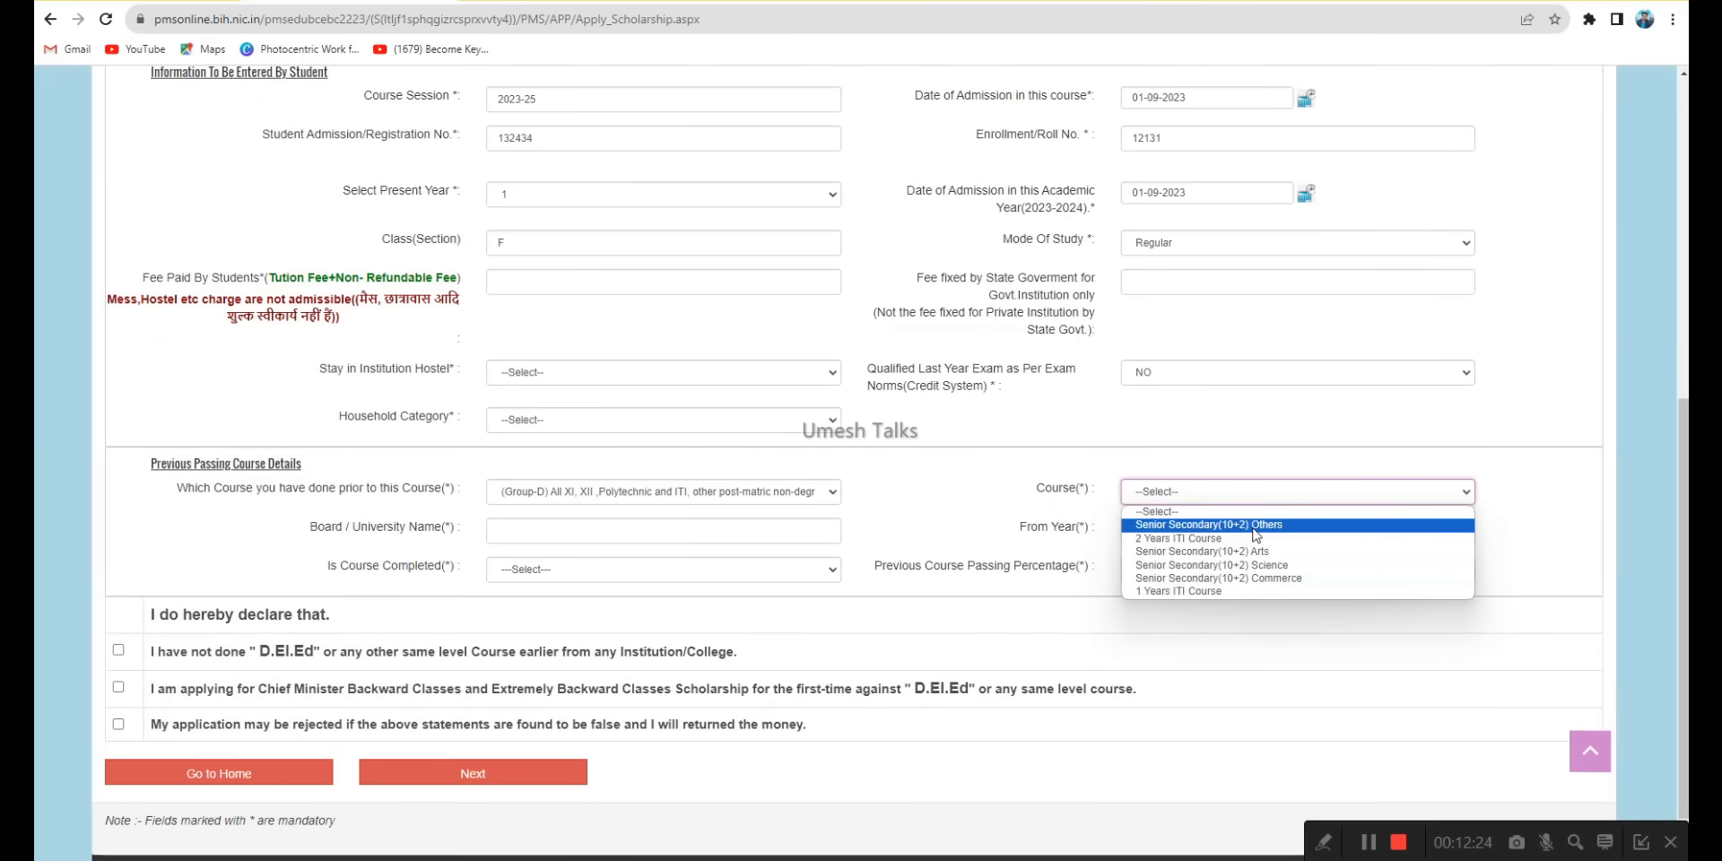
click(1179, 527)
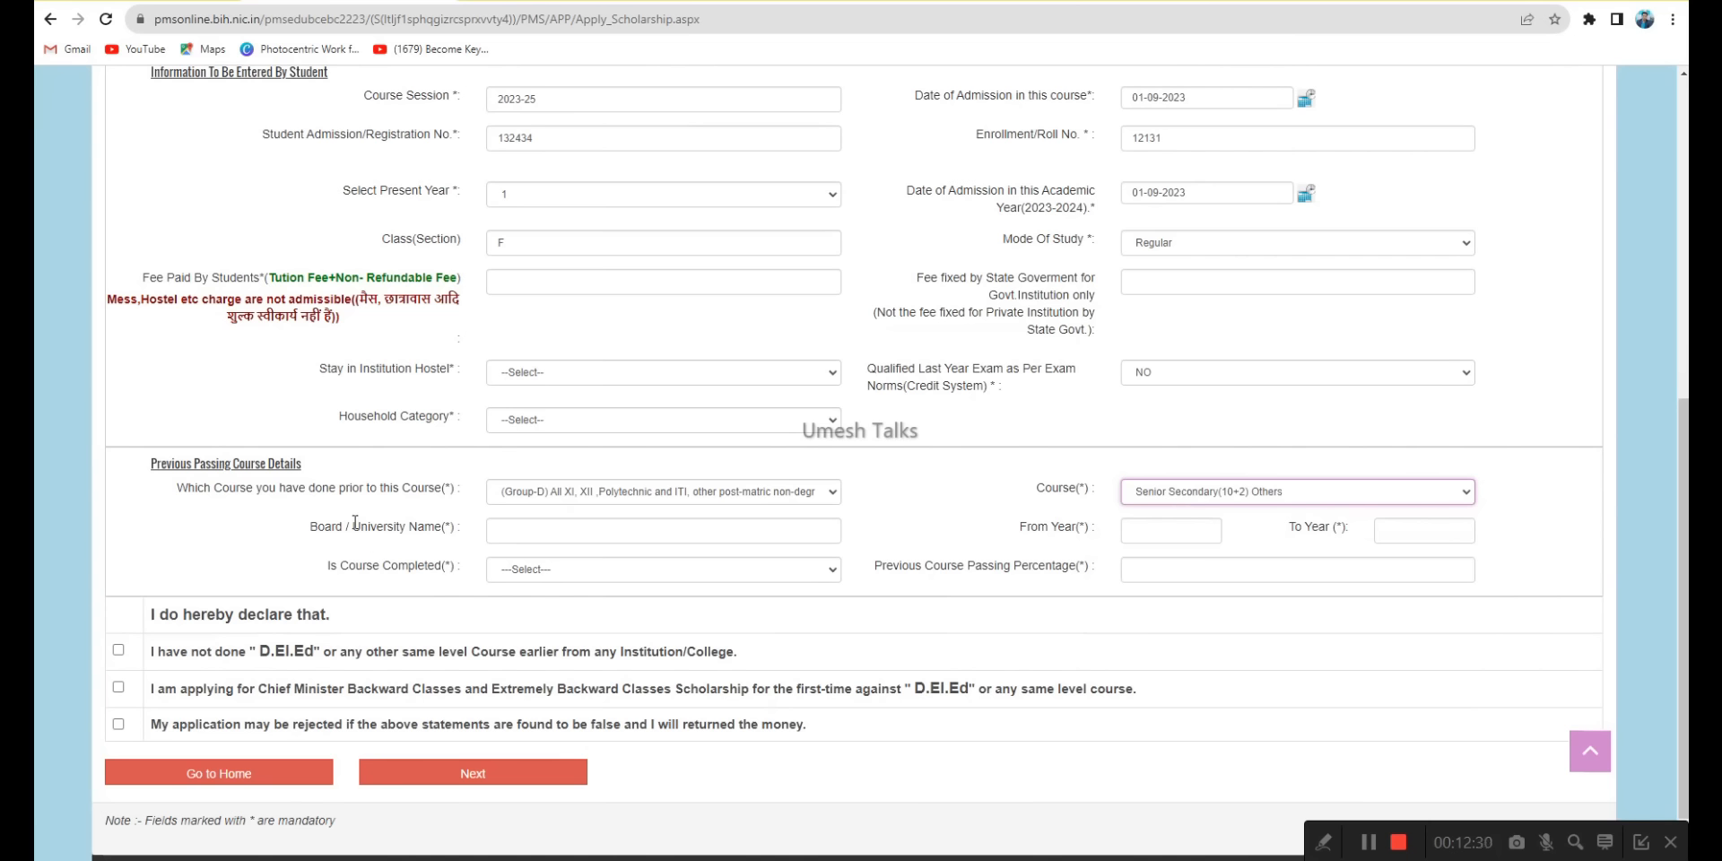
Enter DFDSGFD as the board/university name and set the previous course years from 2021 to 2023
click(537, 527)
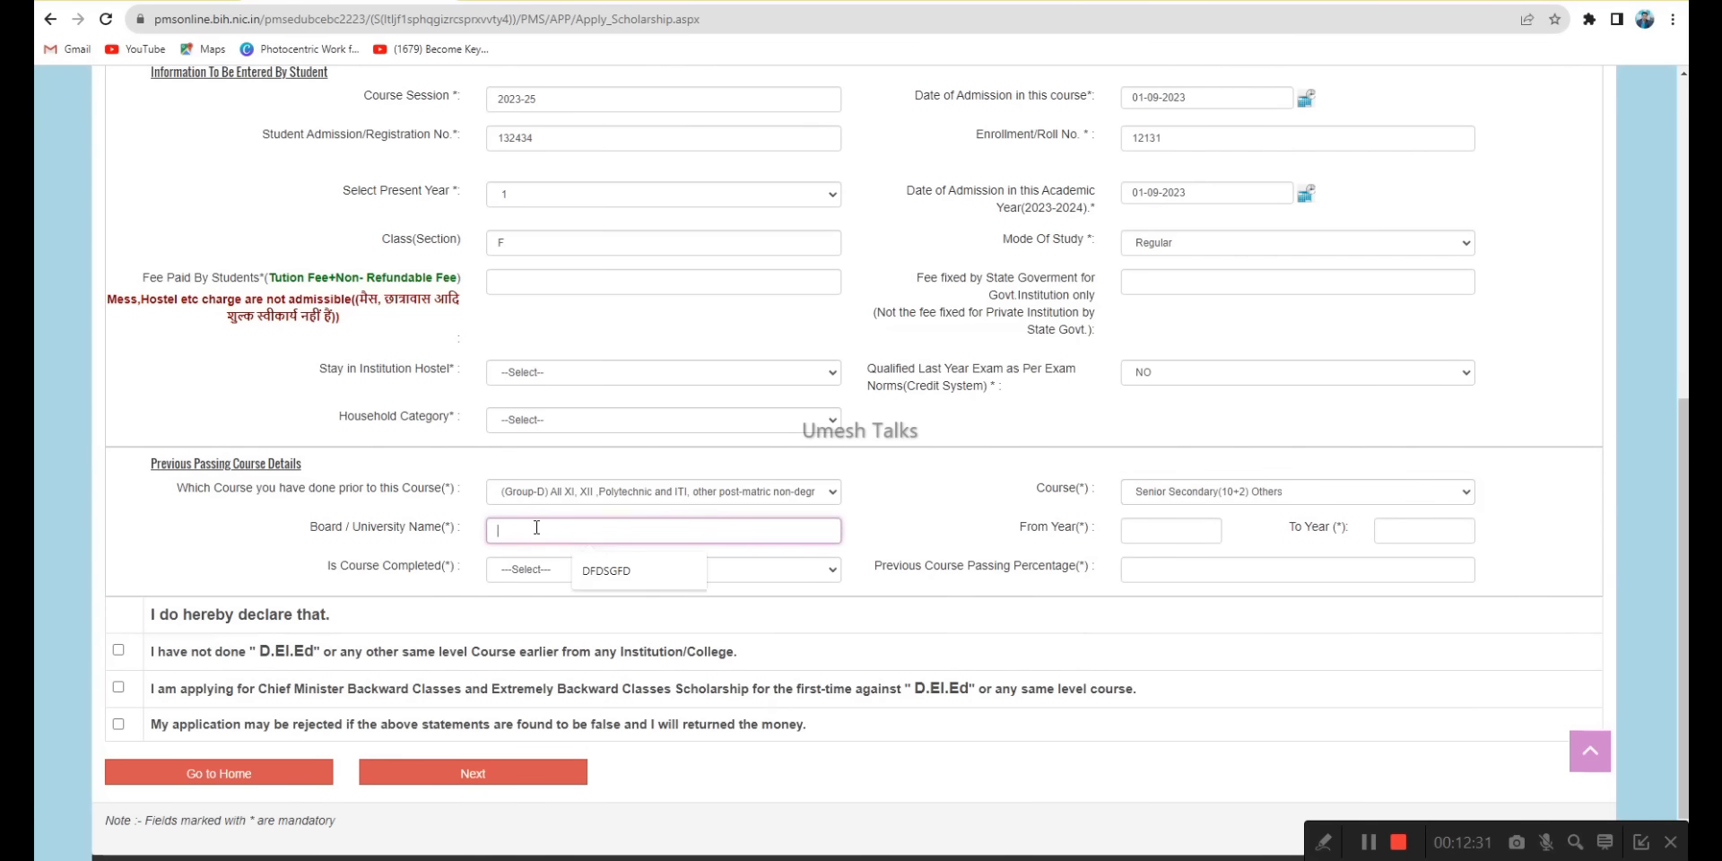
click(614, 568)
click(1155, 530)
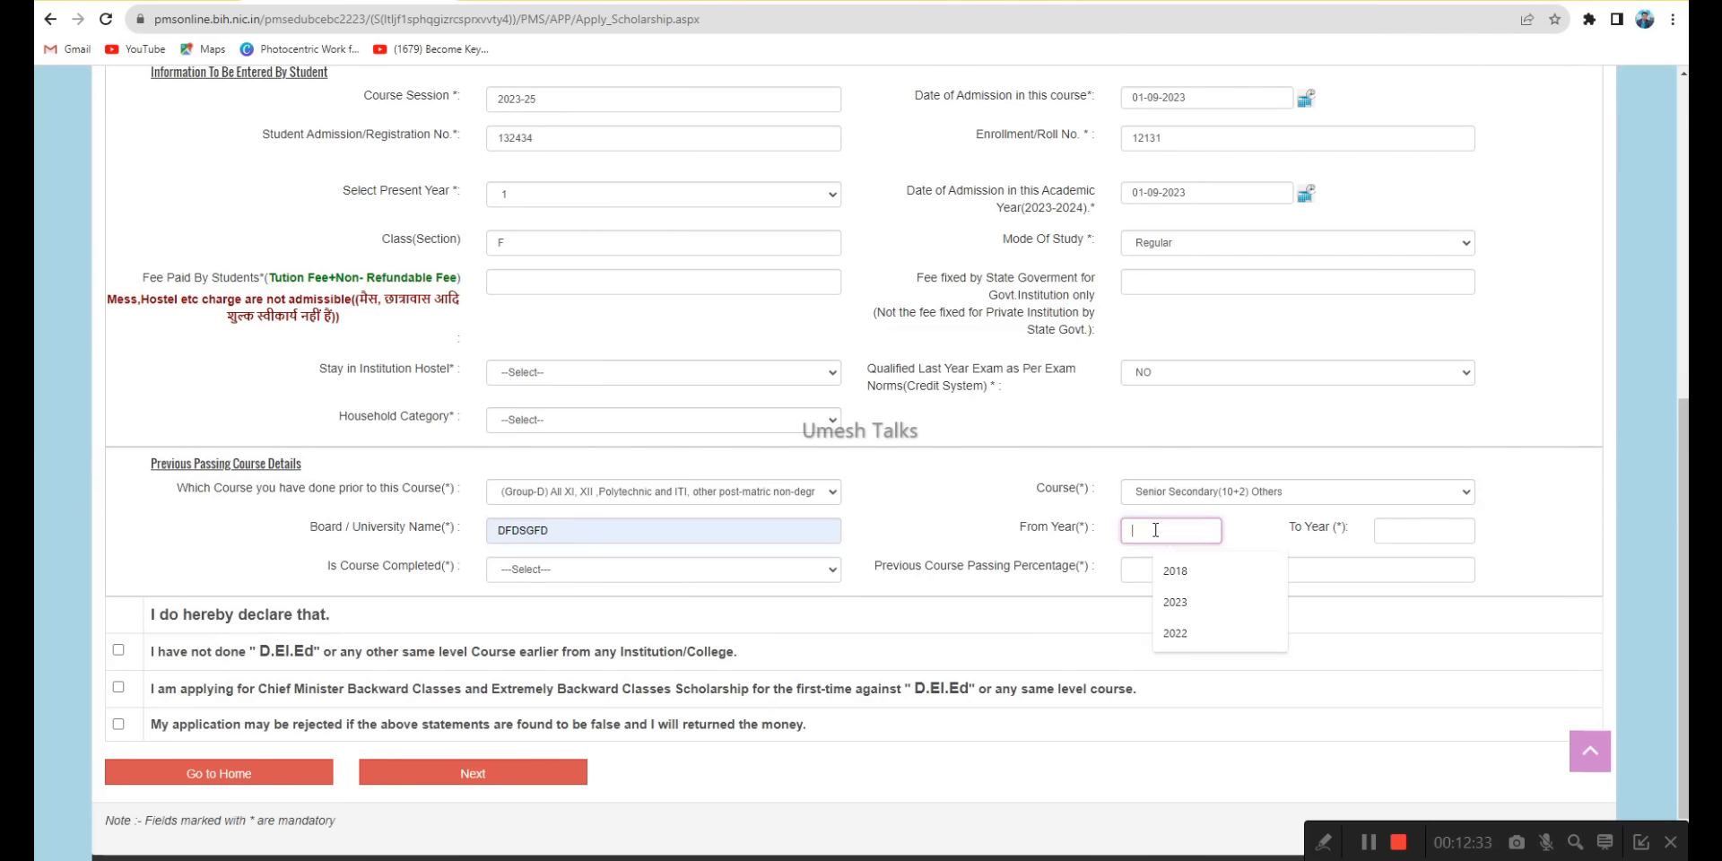
click(1175, 572)
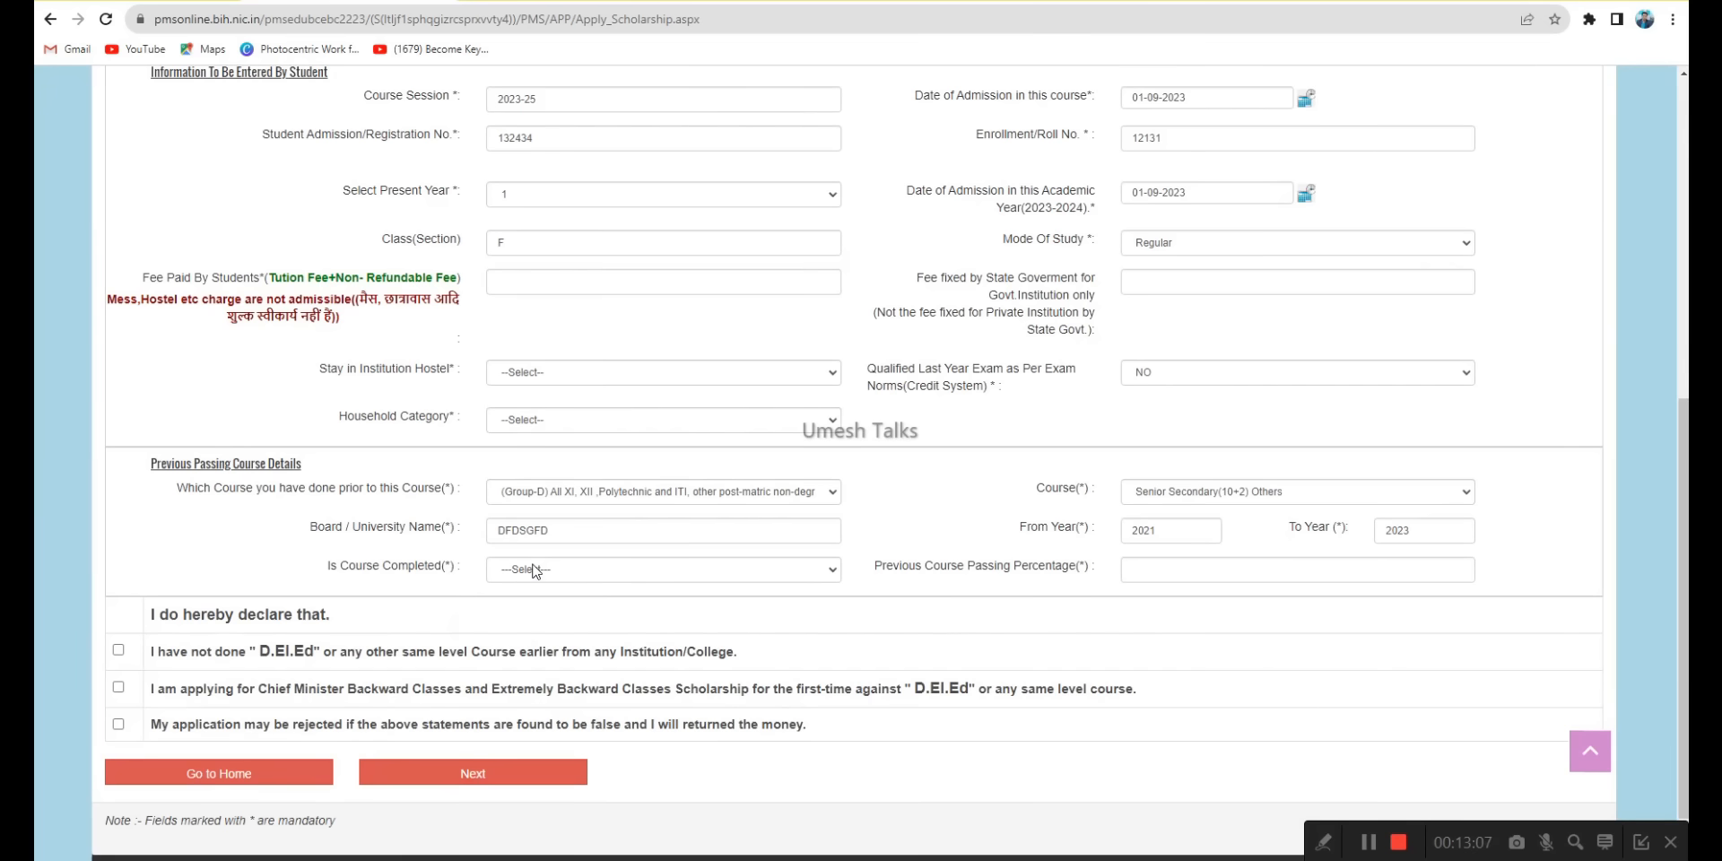
Mark the previous course as completed with a 70 passing percentage and proceed to the next page
click(535, 572)
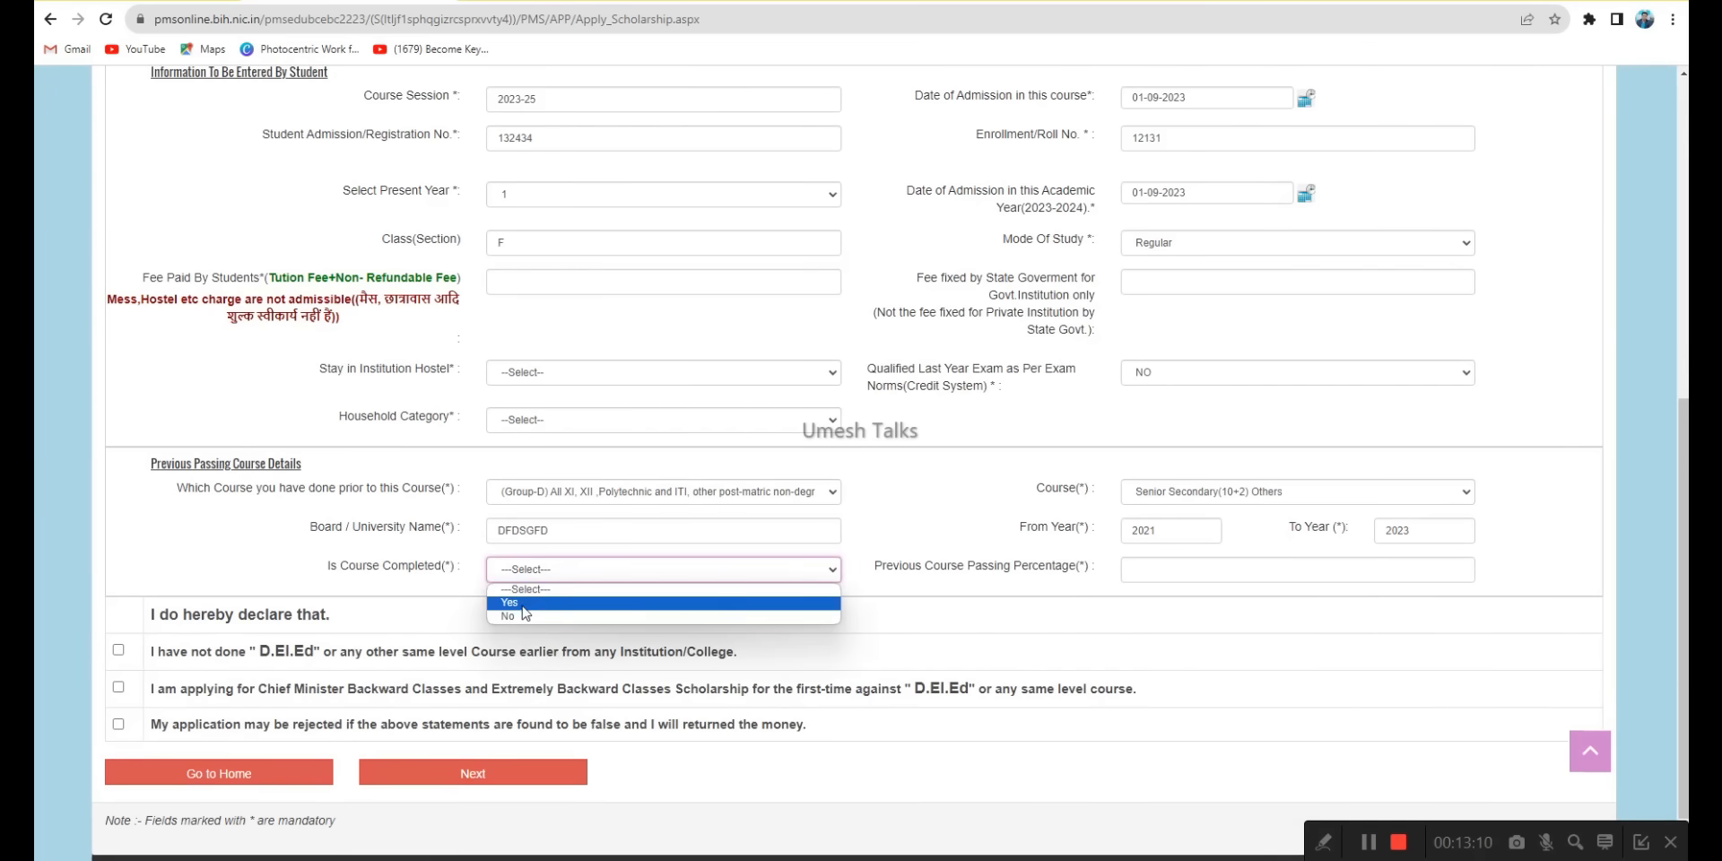
click(514, 604)
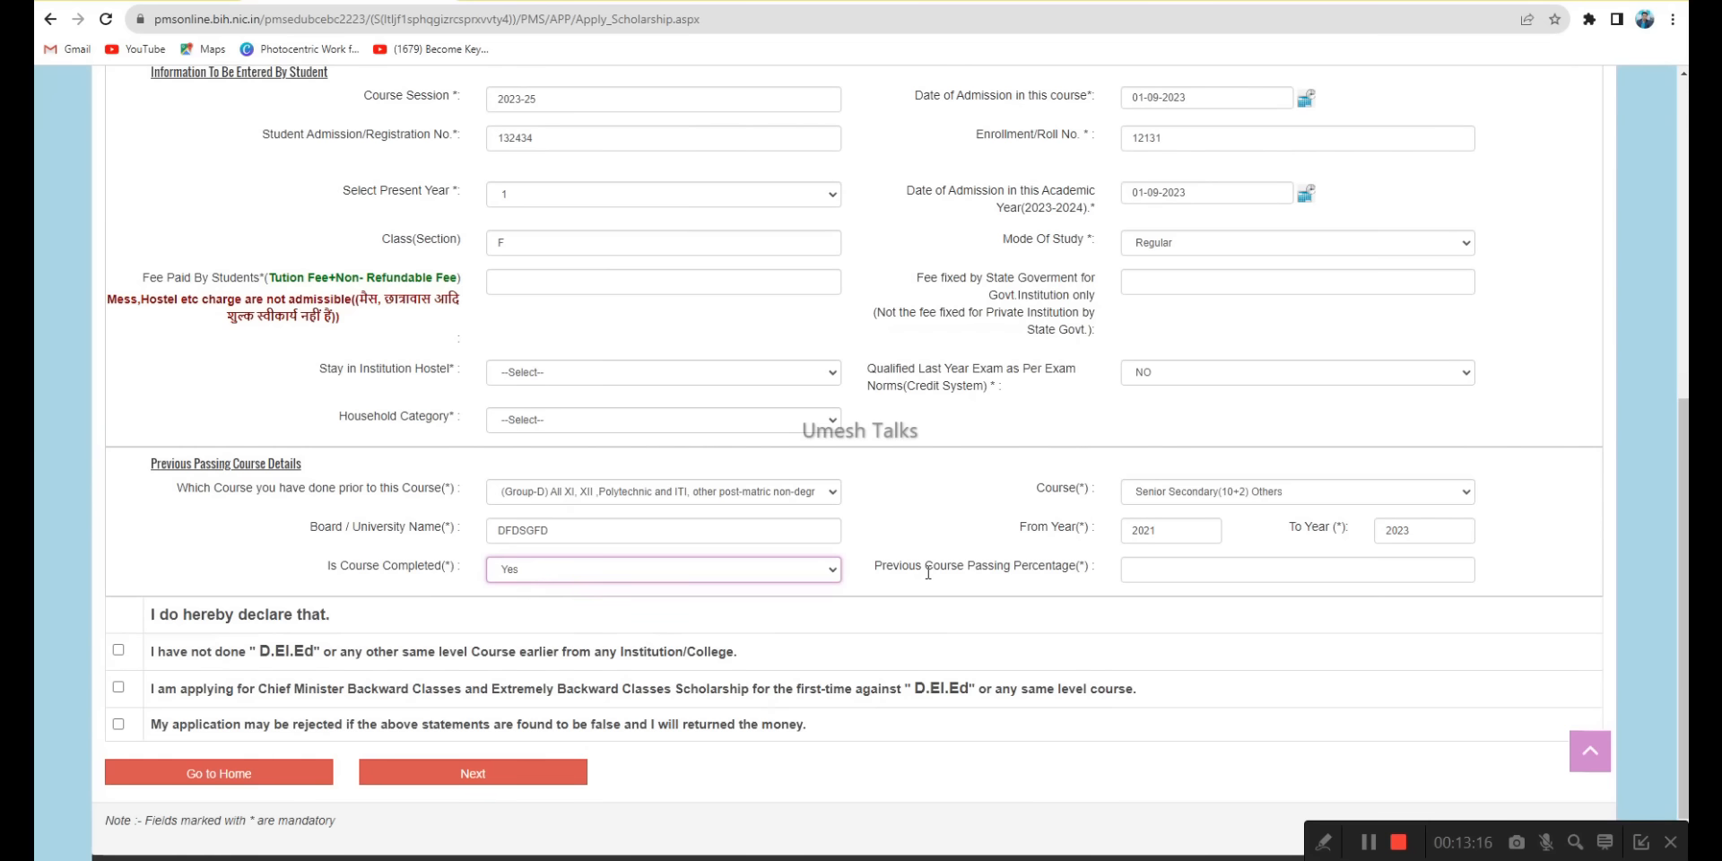
click(1147, 575)
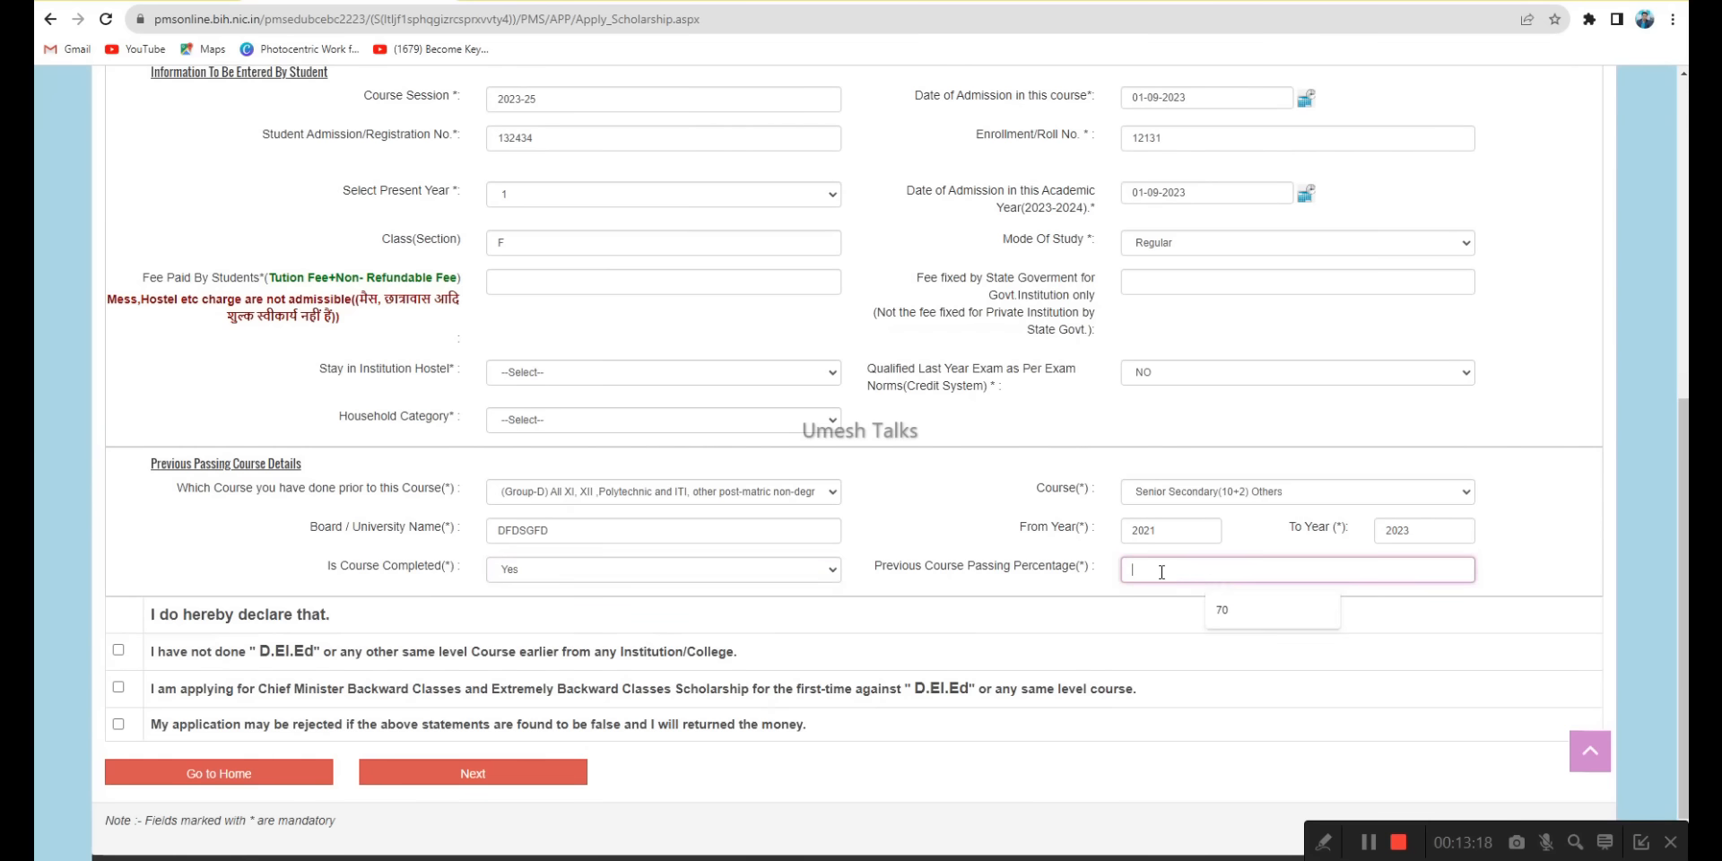
text(70)
scroll(139, 628, down, 1)
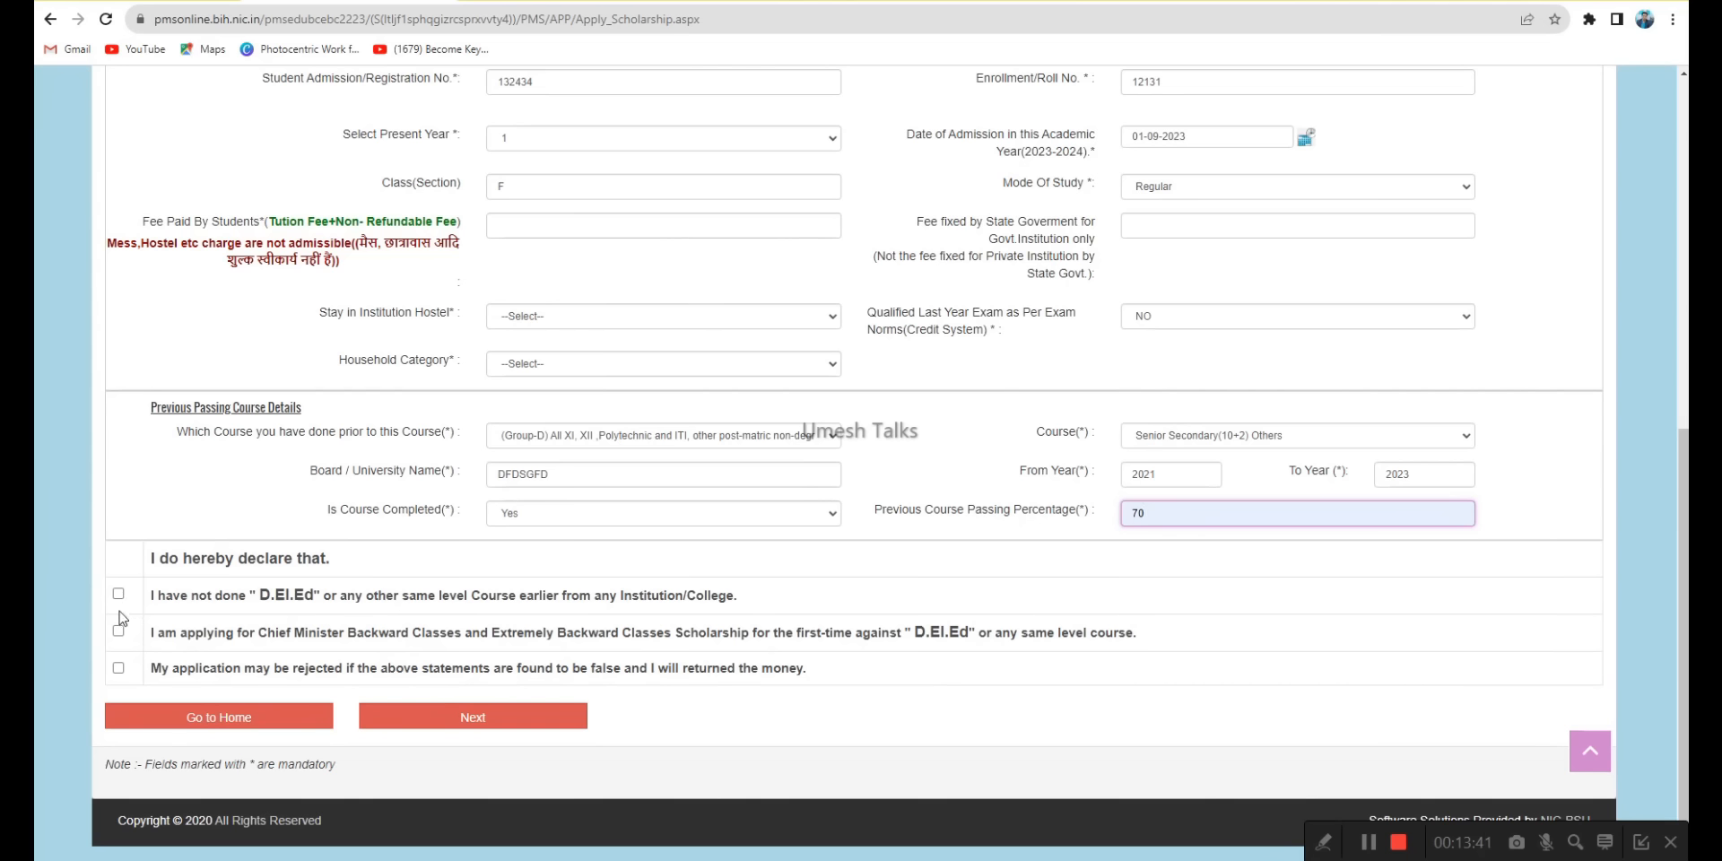
click(472, 719)
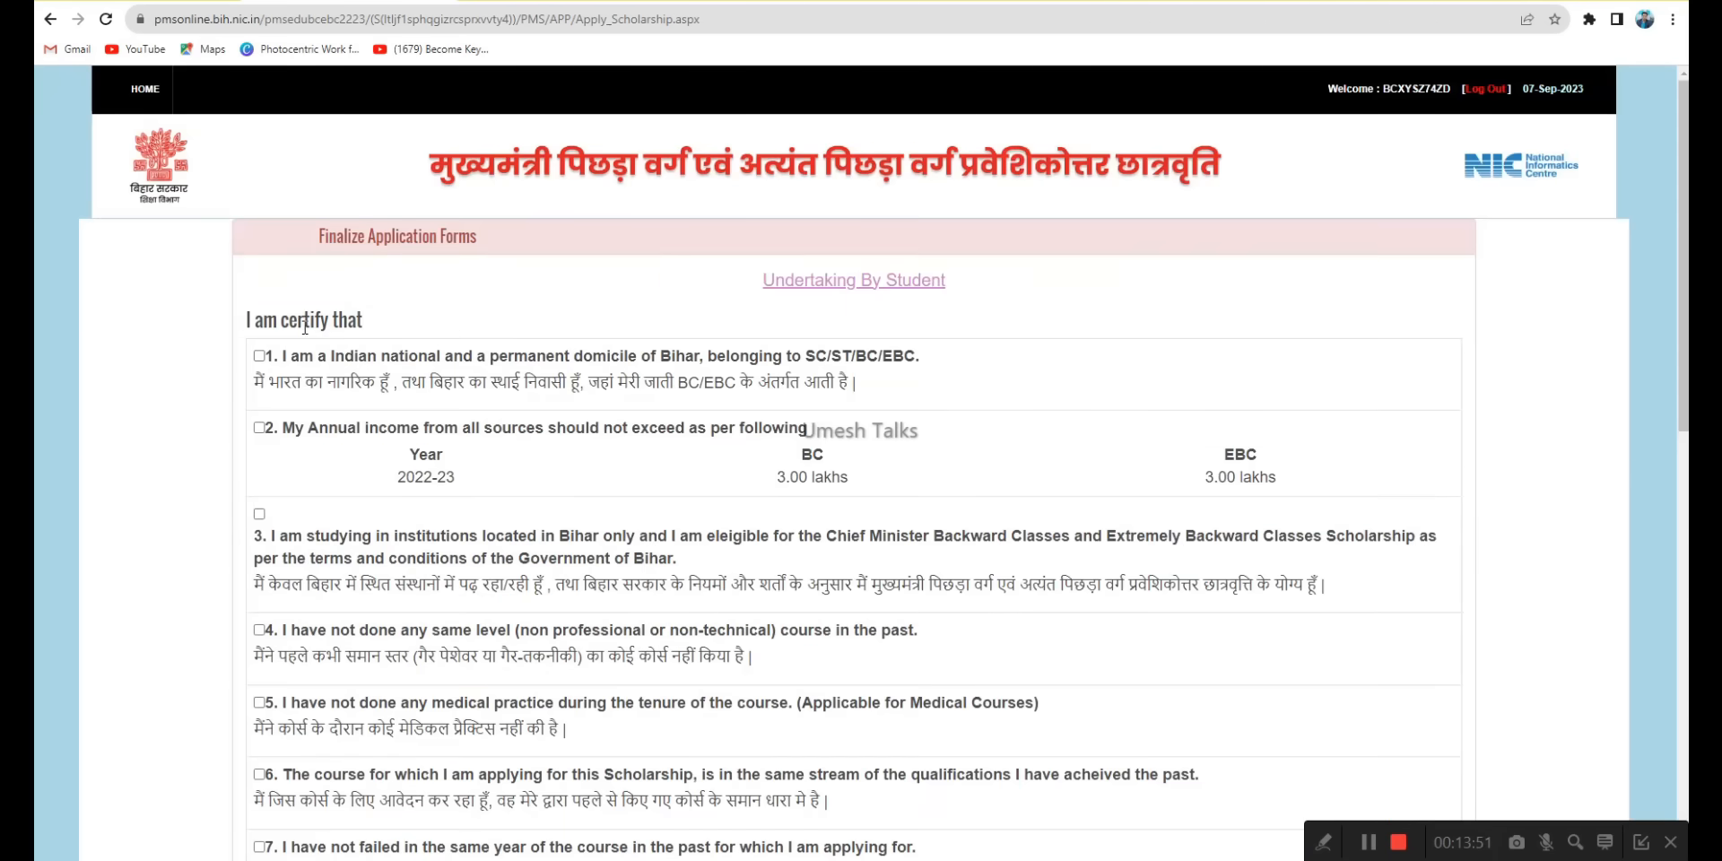
Tick all the undertaking declarations certifying the student's eligibility for the scholarship
click(260, 355)
click(259, 428)
scroll(700, 541, down, 2)
click(259, 340)
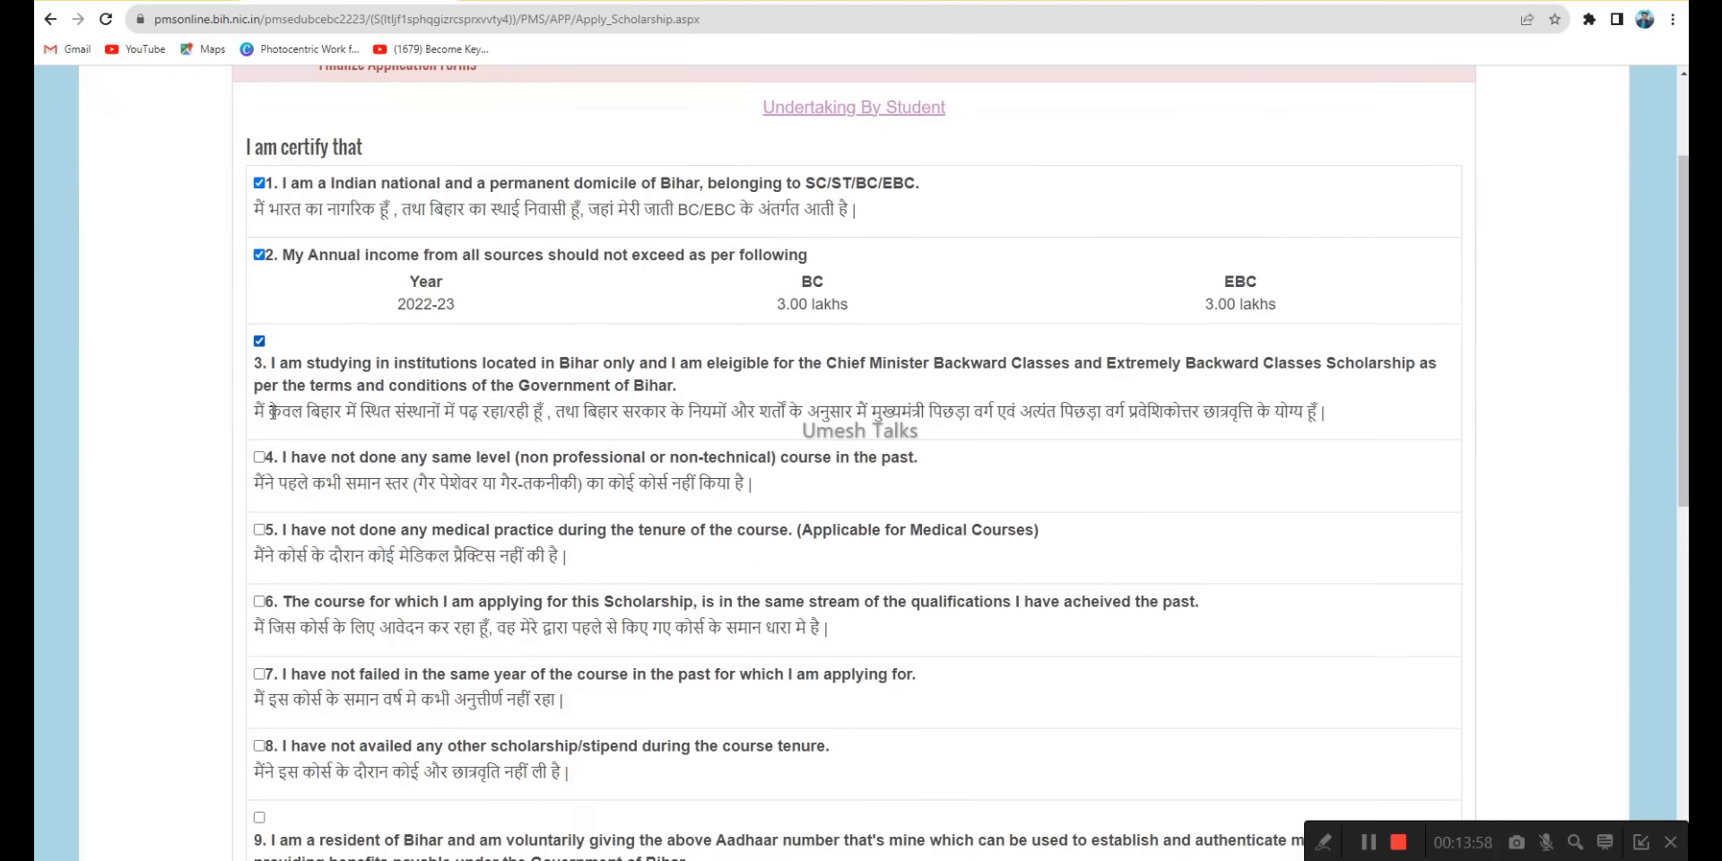
click(259, 456)
click(260, 529)
scroll(305, 554, down, 1)
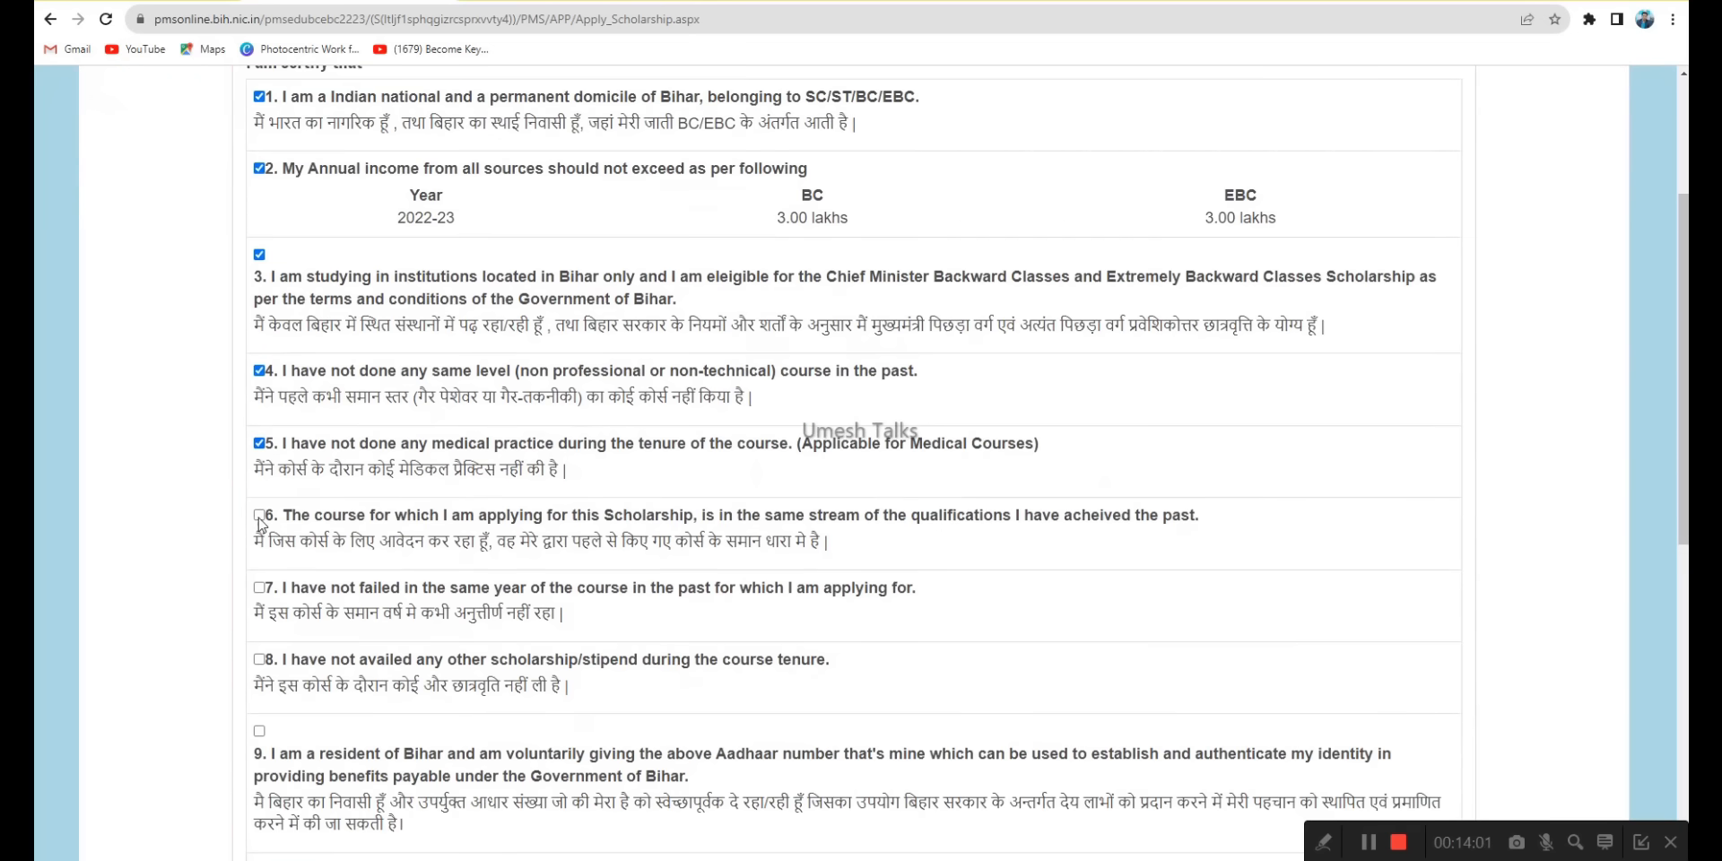
click(259, 674)
click(259, 661)
scroll(412, 628, down, 8)
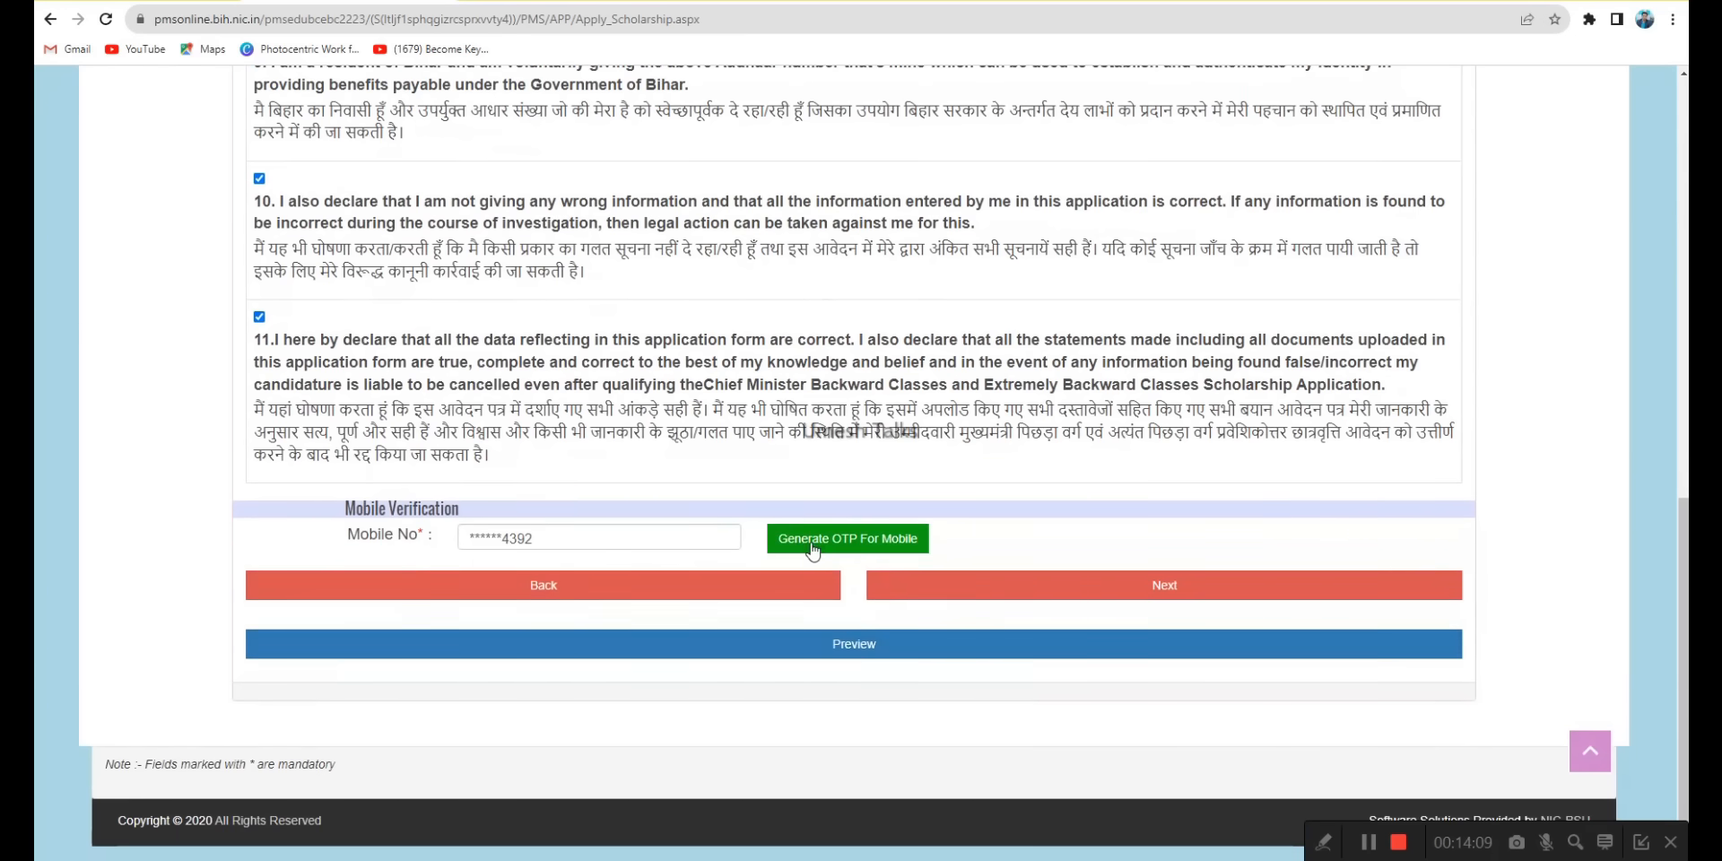
Generate a mobile OTP, enter the verification code to verify the mobile number, and continue to document upload
click(846, 546)
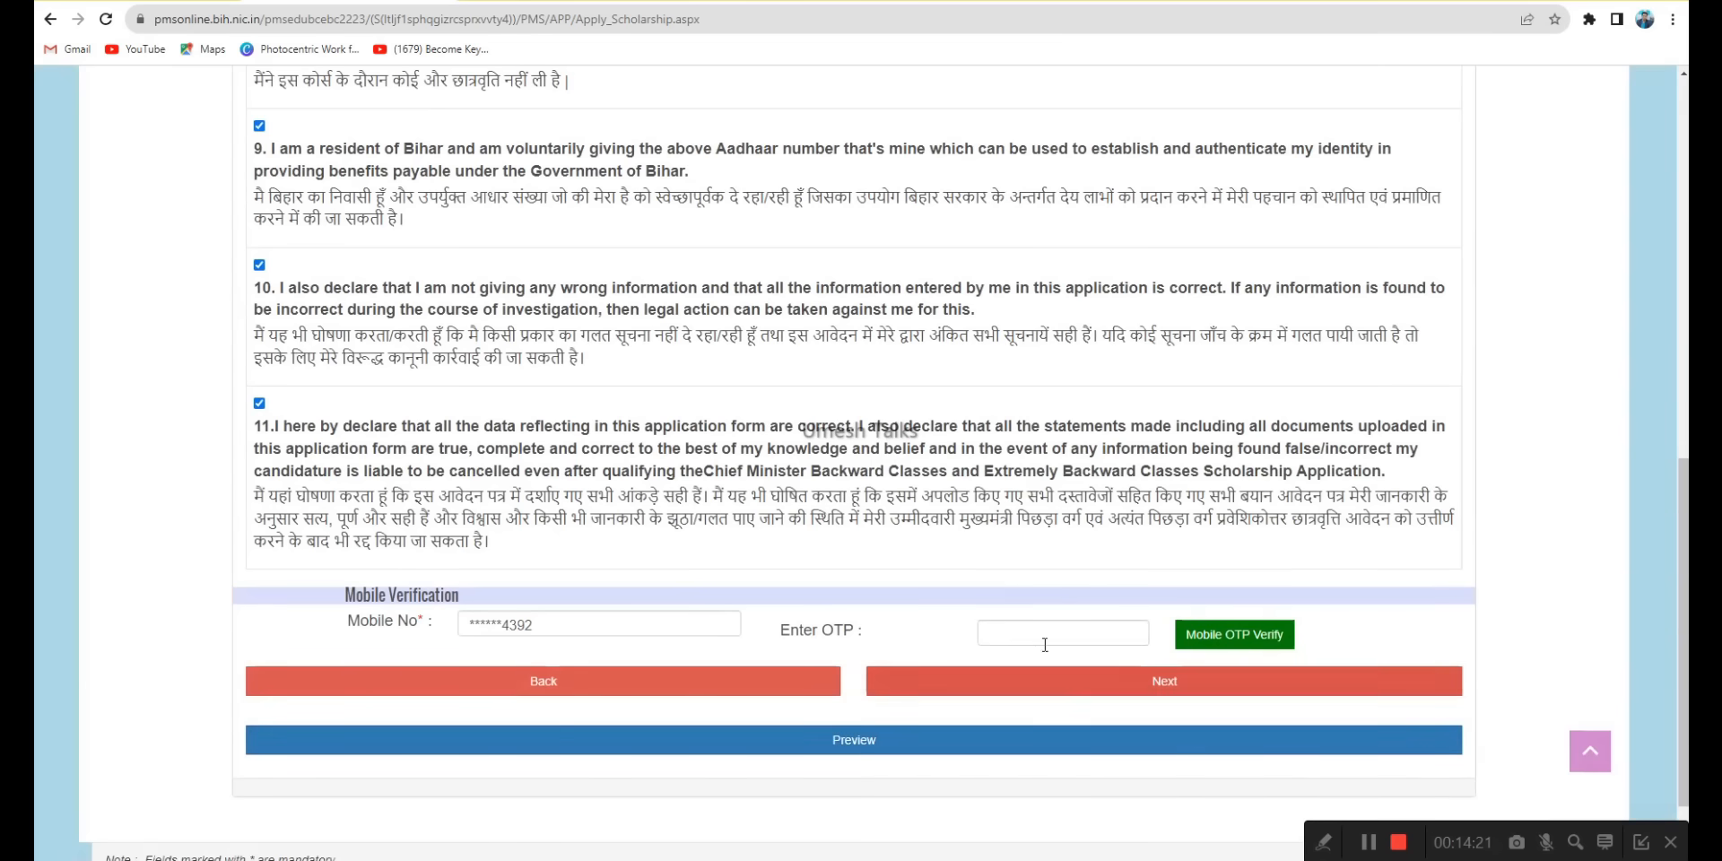
click(1036, 634)
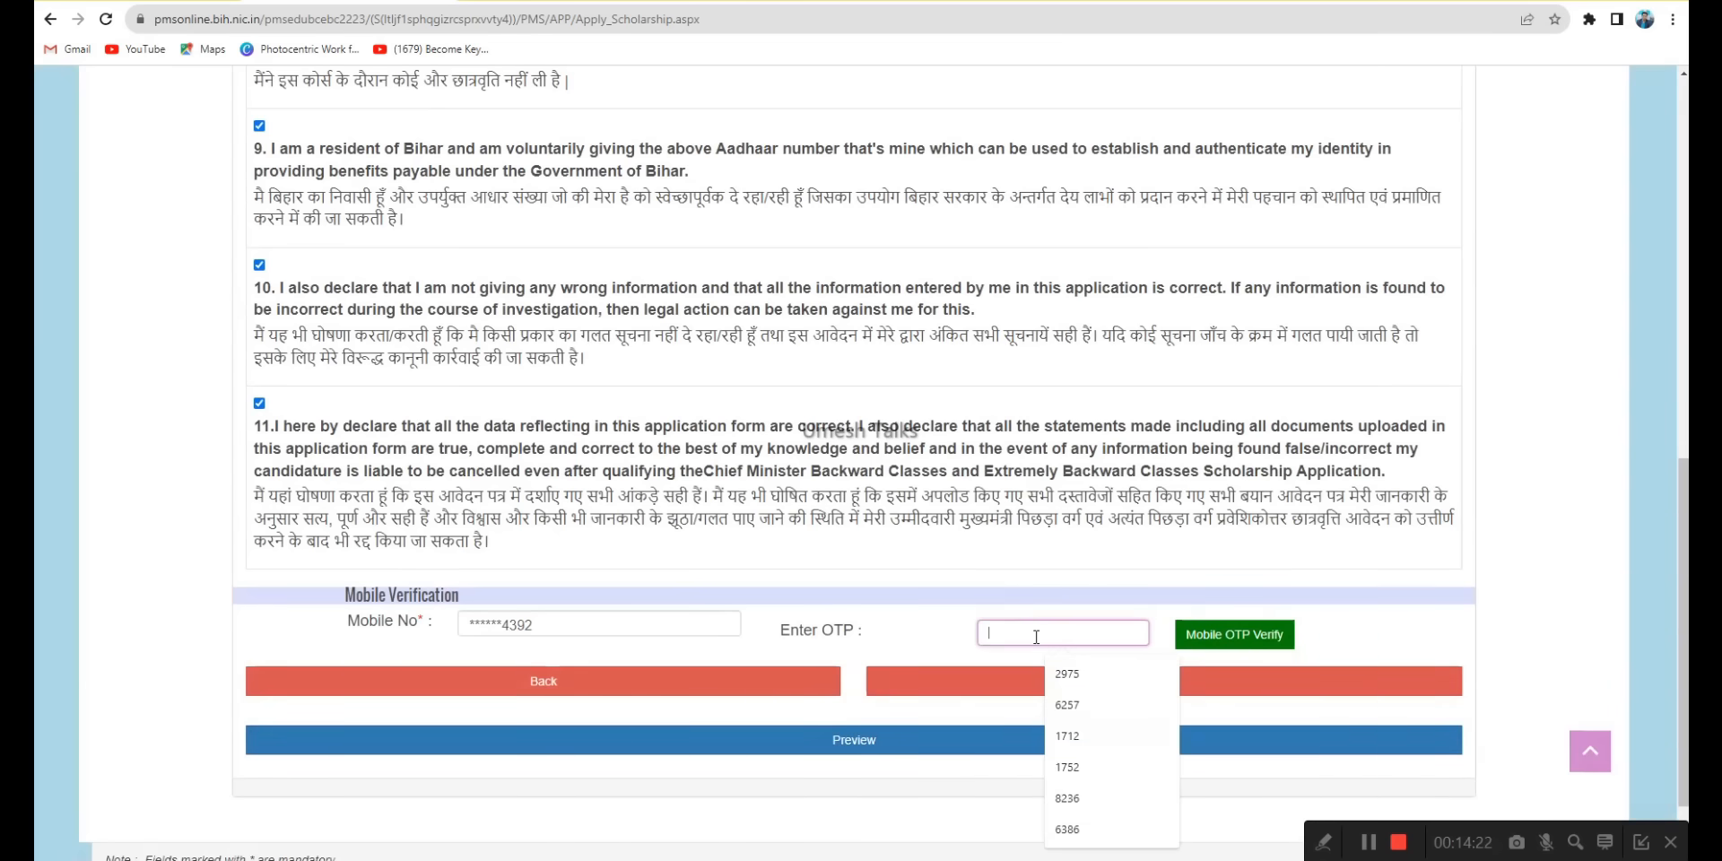
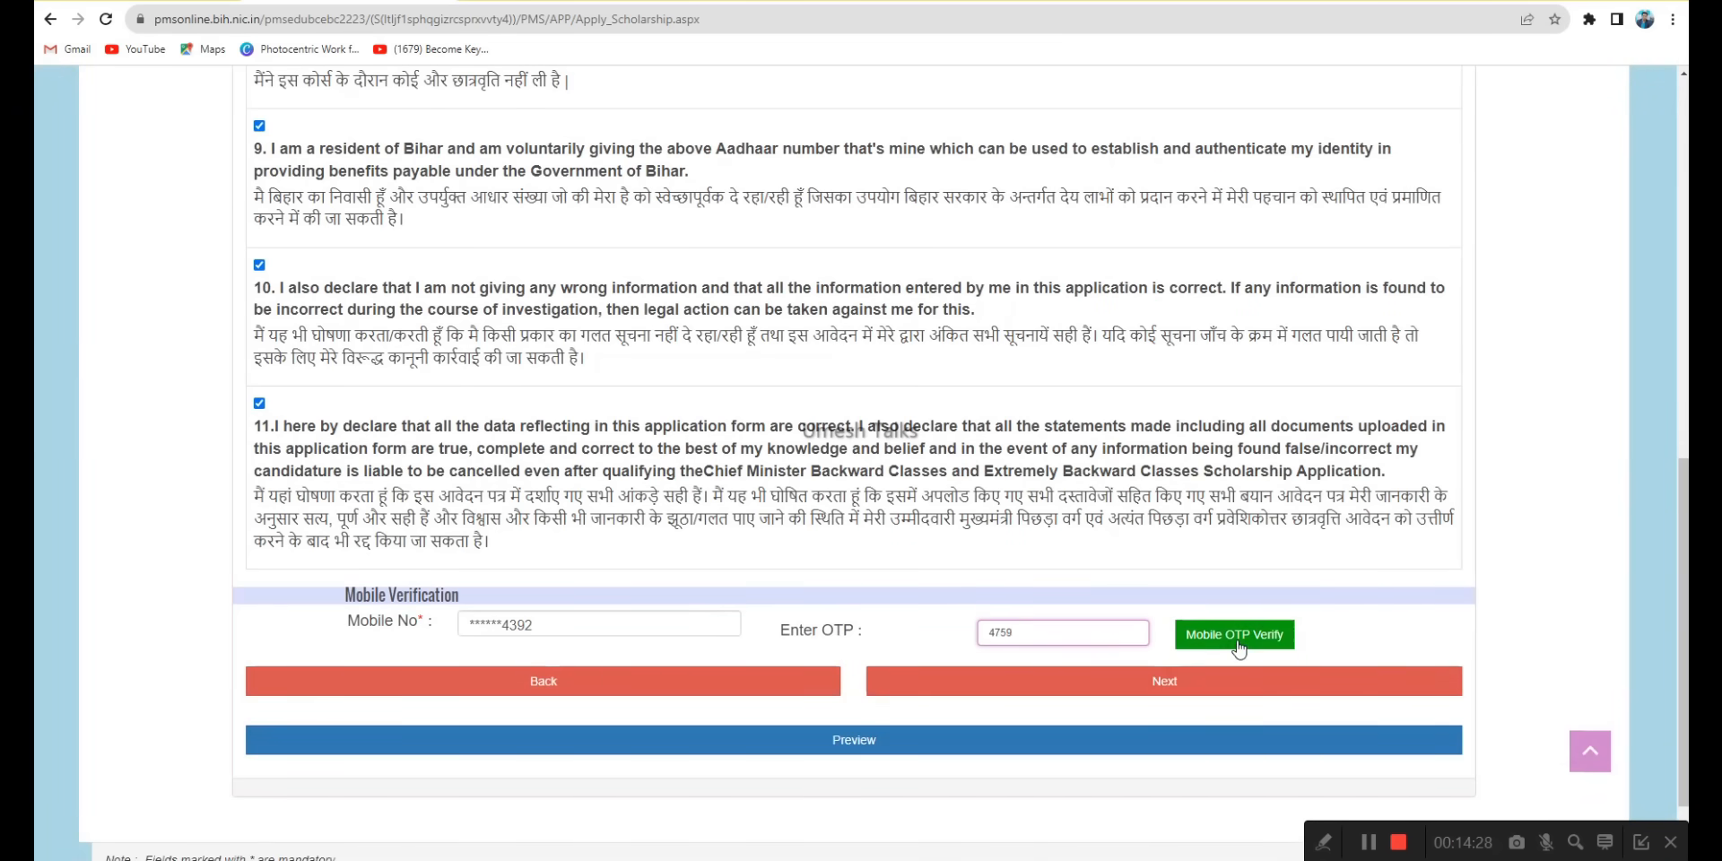
click(1239, 640)
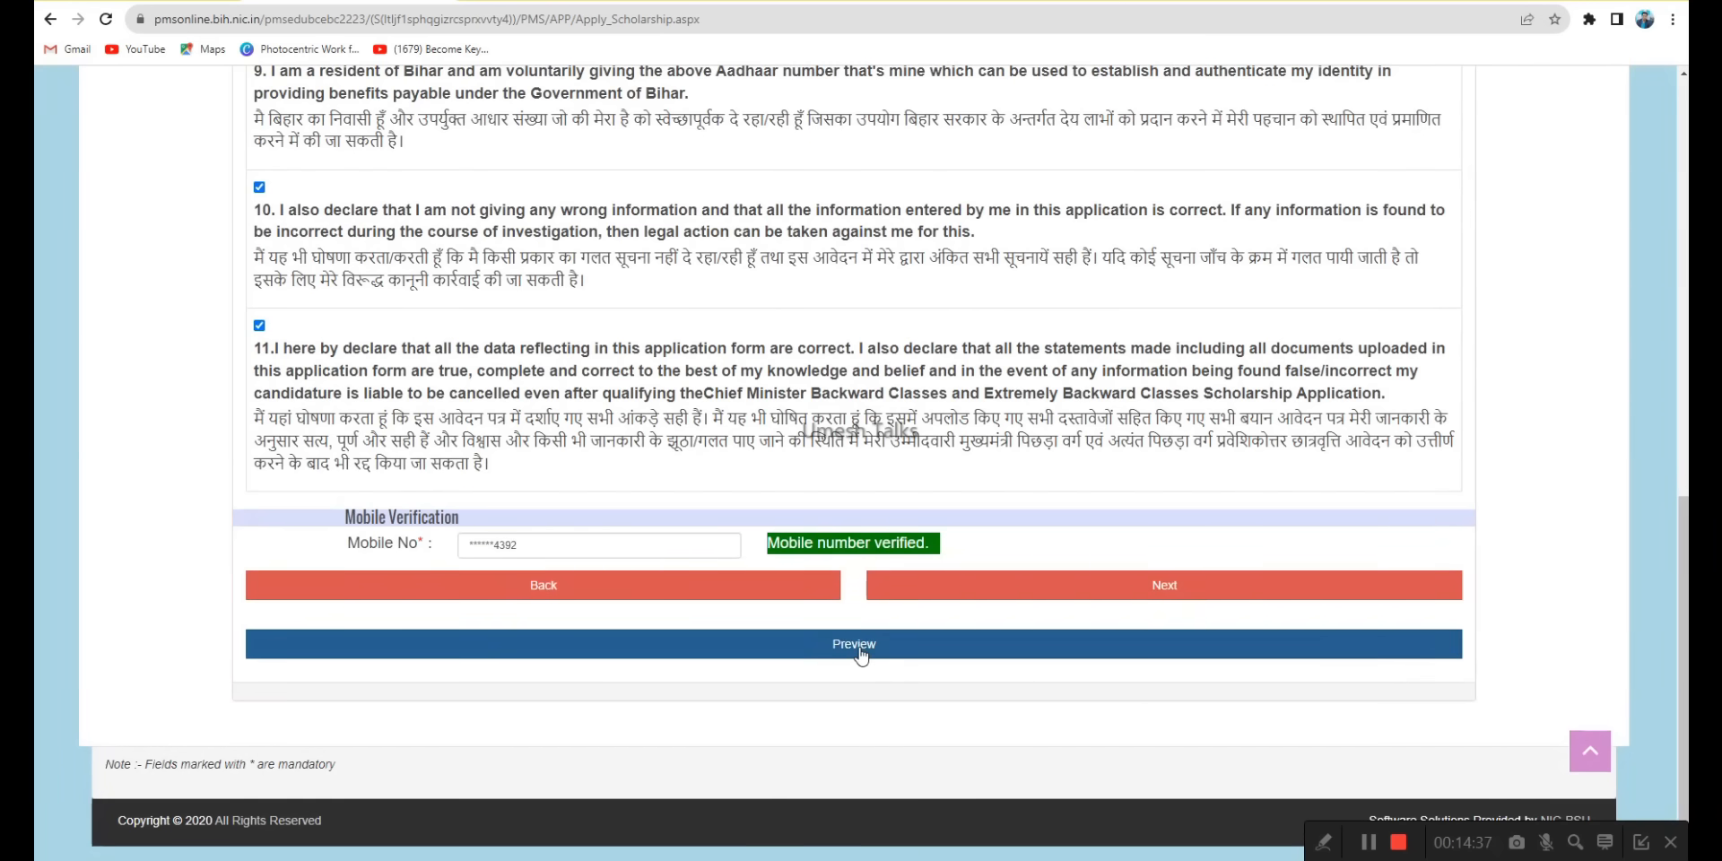
click(1165, 589)
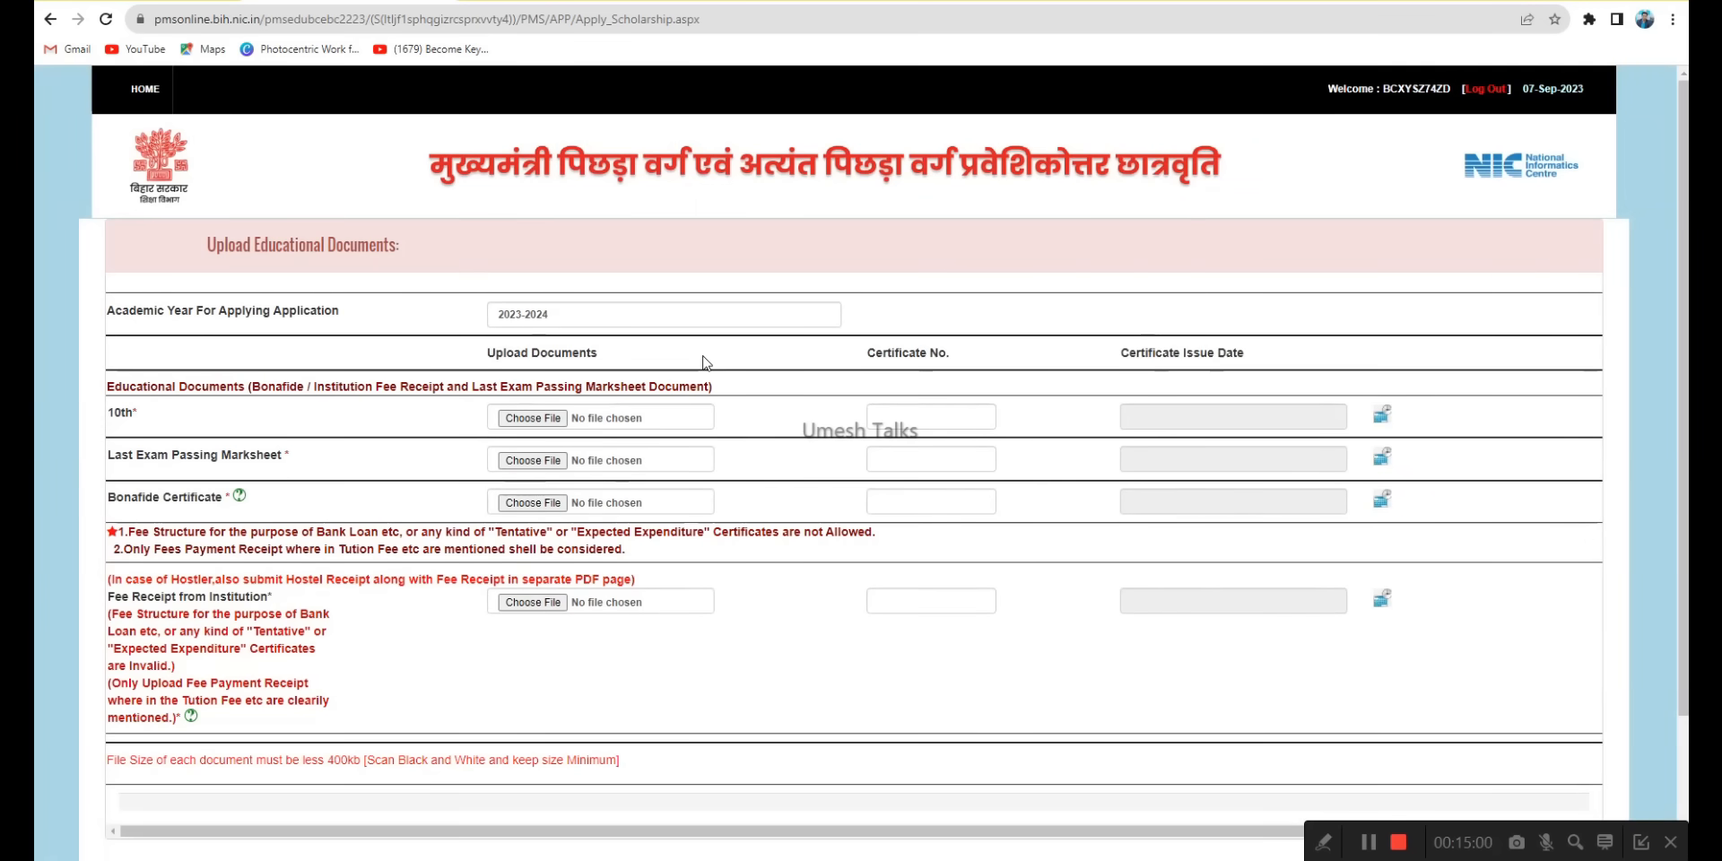
click(1323, 842)
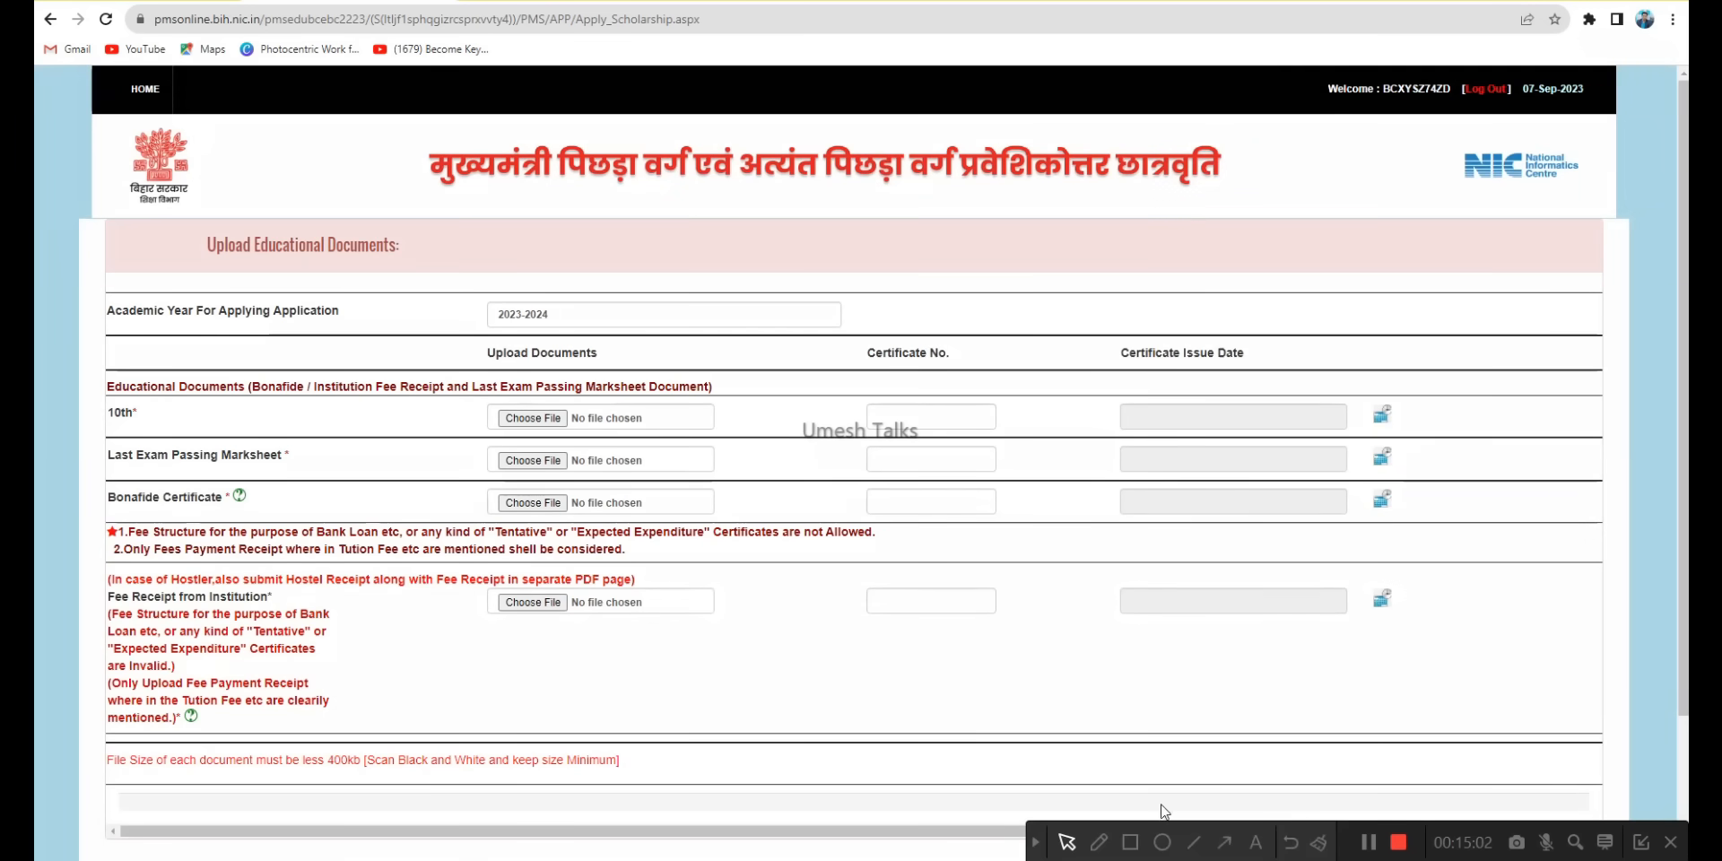
click(1099, 842)
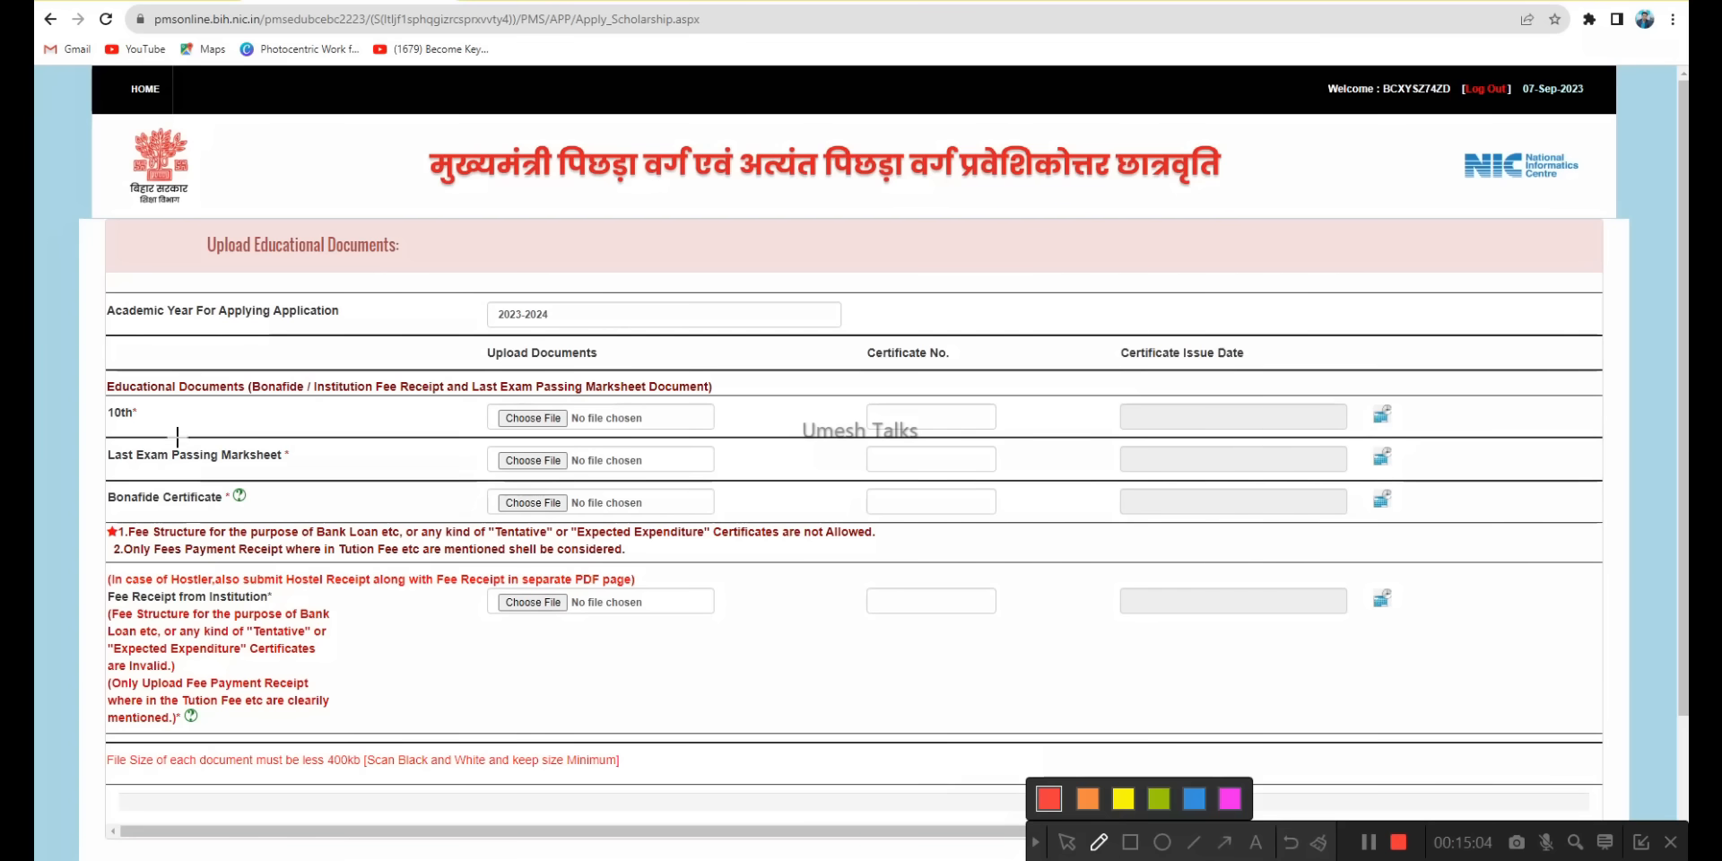
drag(156, 414, 204, 406)
mouse_move(494, 403)
mouse_down()
mouse_move(555, 438)
mouse_move(664, 427)
mouse_move(495, 406)
mouse_up()
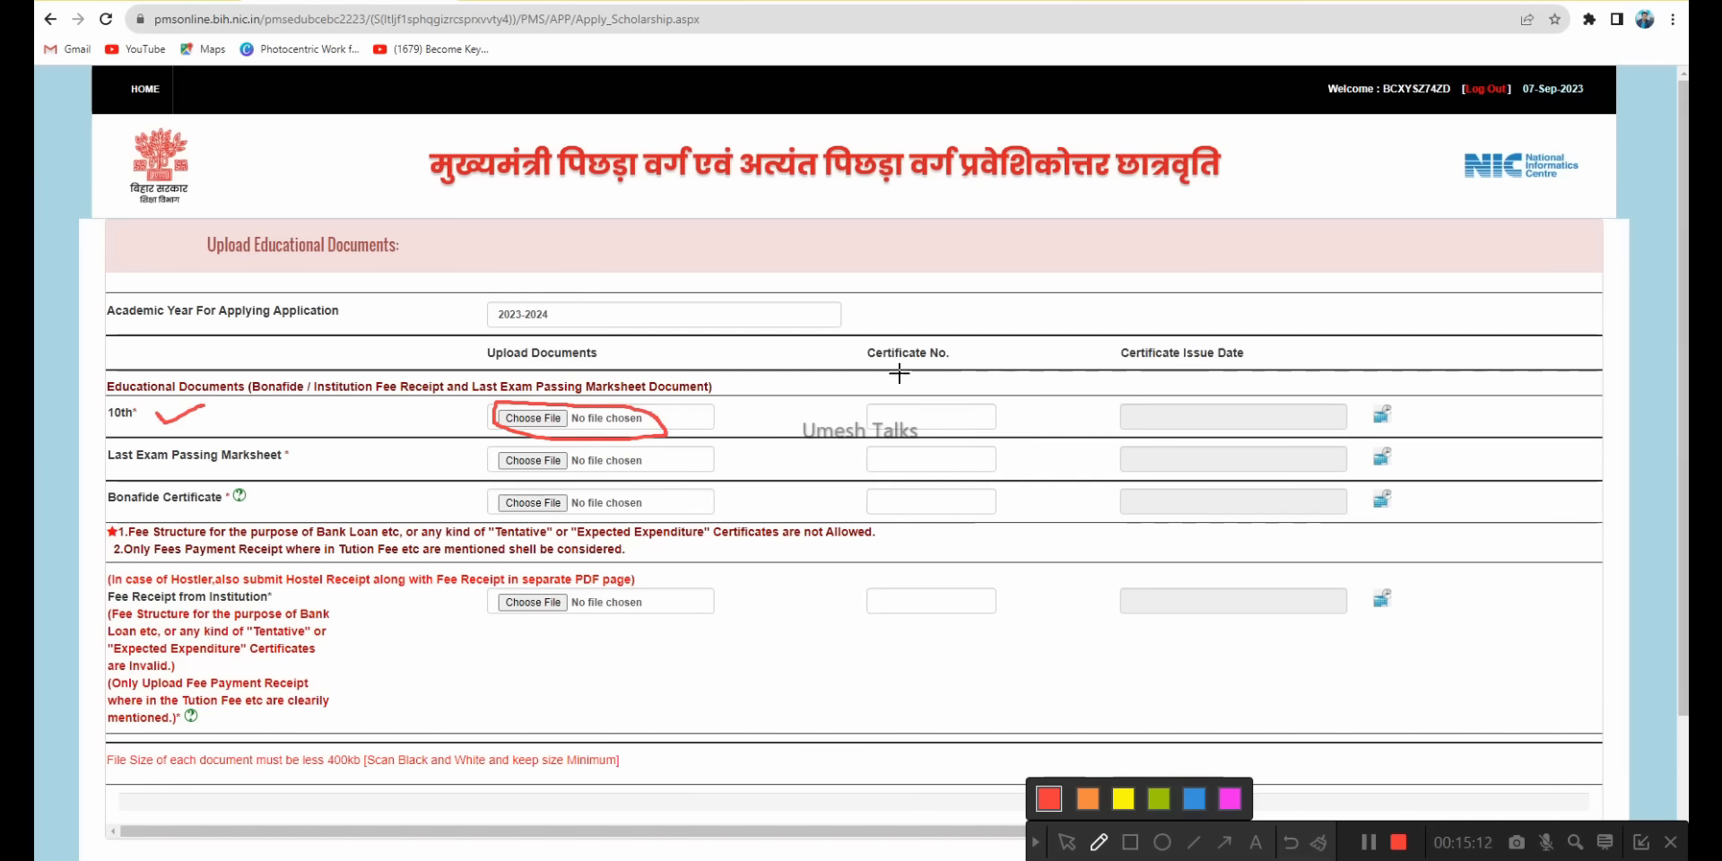
mouse_move(859, 389)
mouse_down()
mouse_move(856, 428)
mouse_move(1027, 444)
mouse_move(963, 389)
mouse_move(859, 388)
mouse_up()
mouse_move(1092, 395)
mouse_down()
mouse_move(1097, 419)
mouse_move(1375, 389)
mouse_move(1408, 420)
mouse_move(1084, 427)
mouse_up()
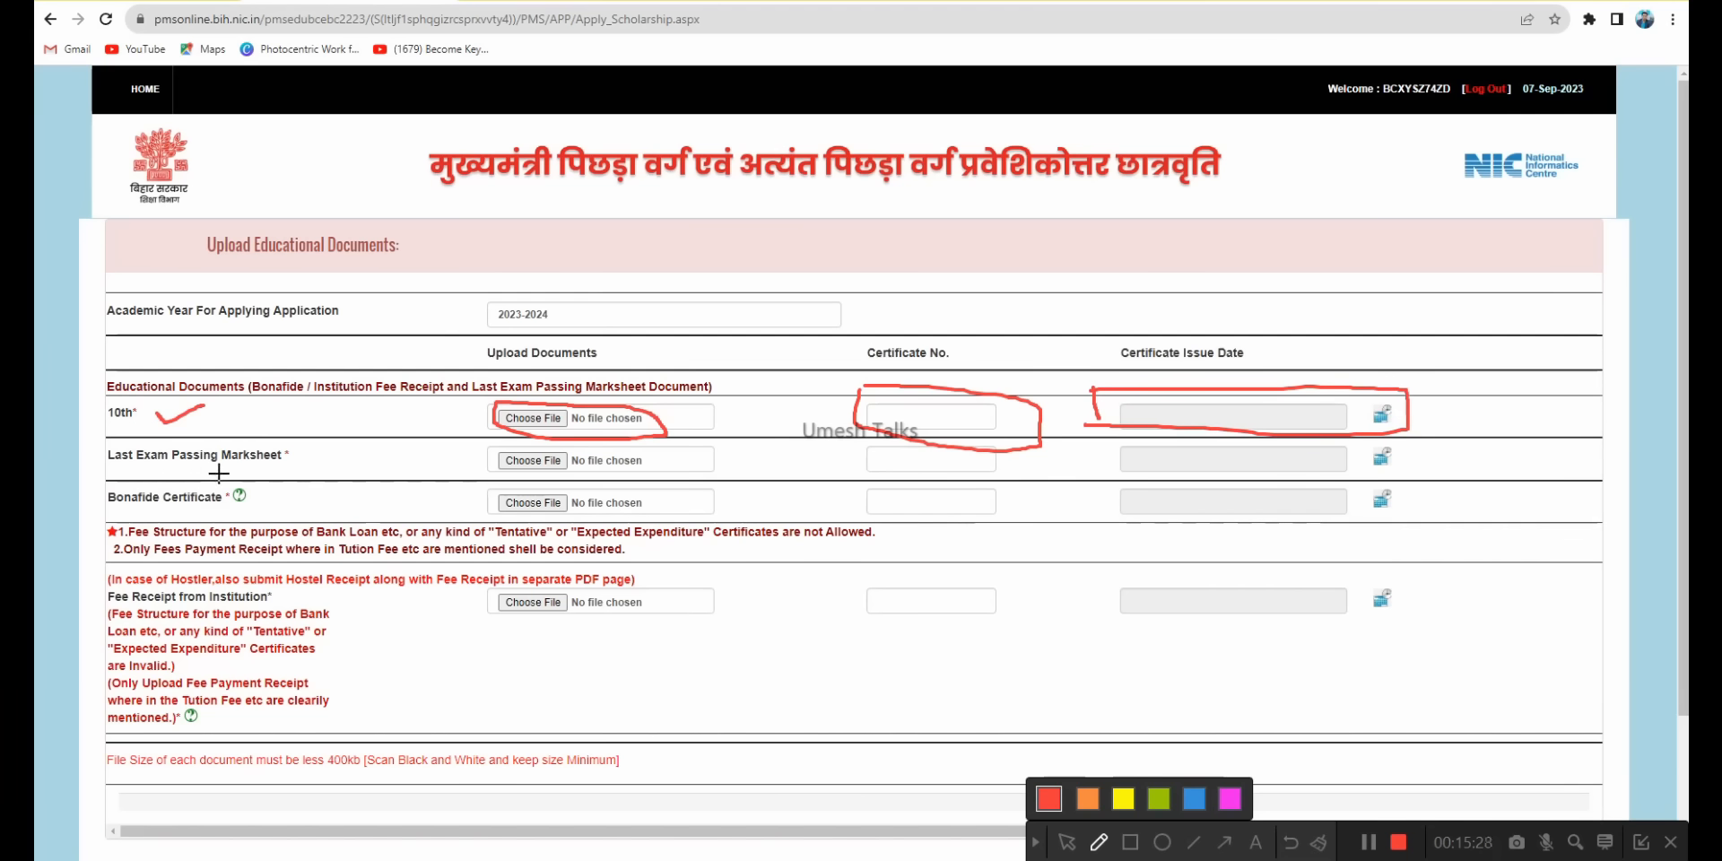
drag(296, 461, 340, 443)
mouse_move(480, 448)
mouse_down()
mouse_move(485, 476)
mouse_move(680, 437)
mouse_move(479, 470)
mouse_up()
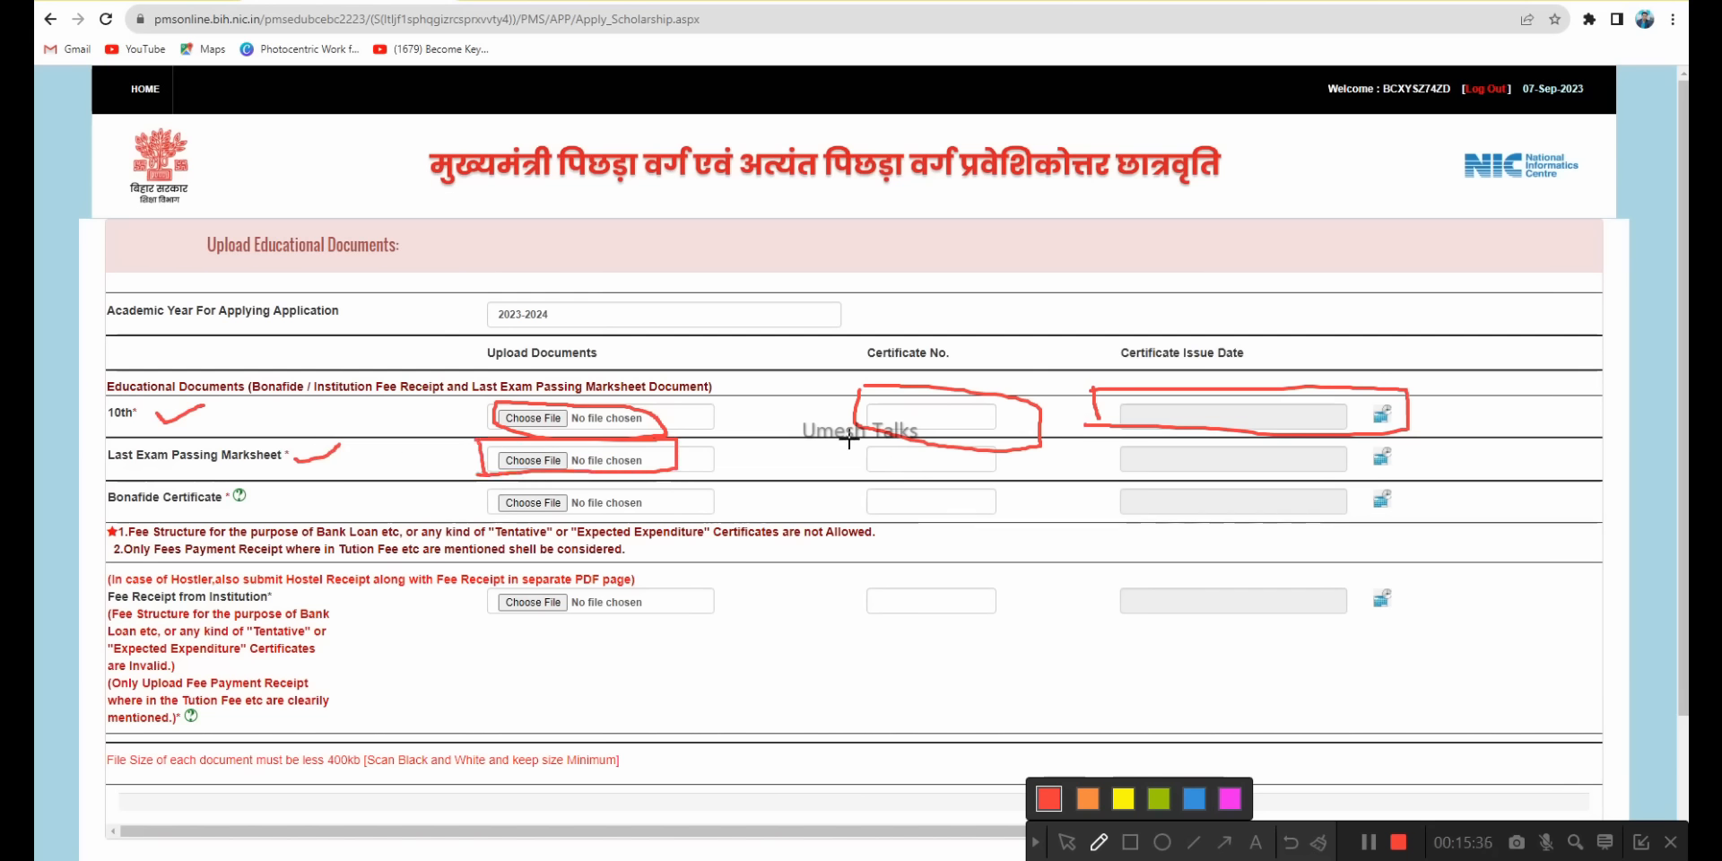
mouse_move(848, 439)
mouse_down()
mouse_move(1009, 477)
mouse_move(990, 452)
mouse_up()
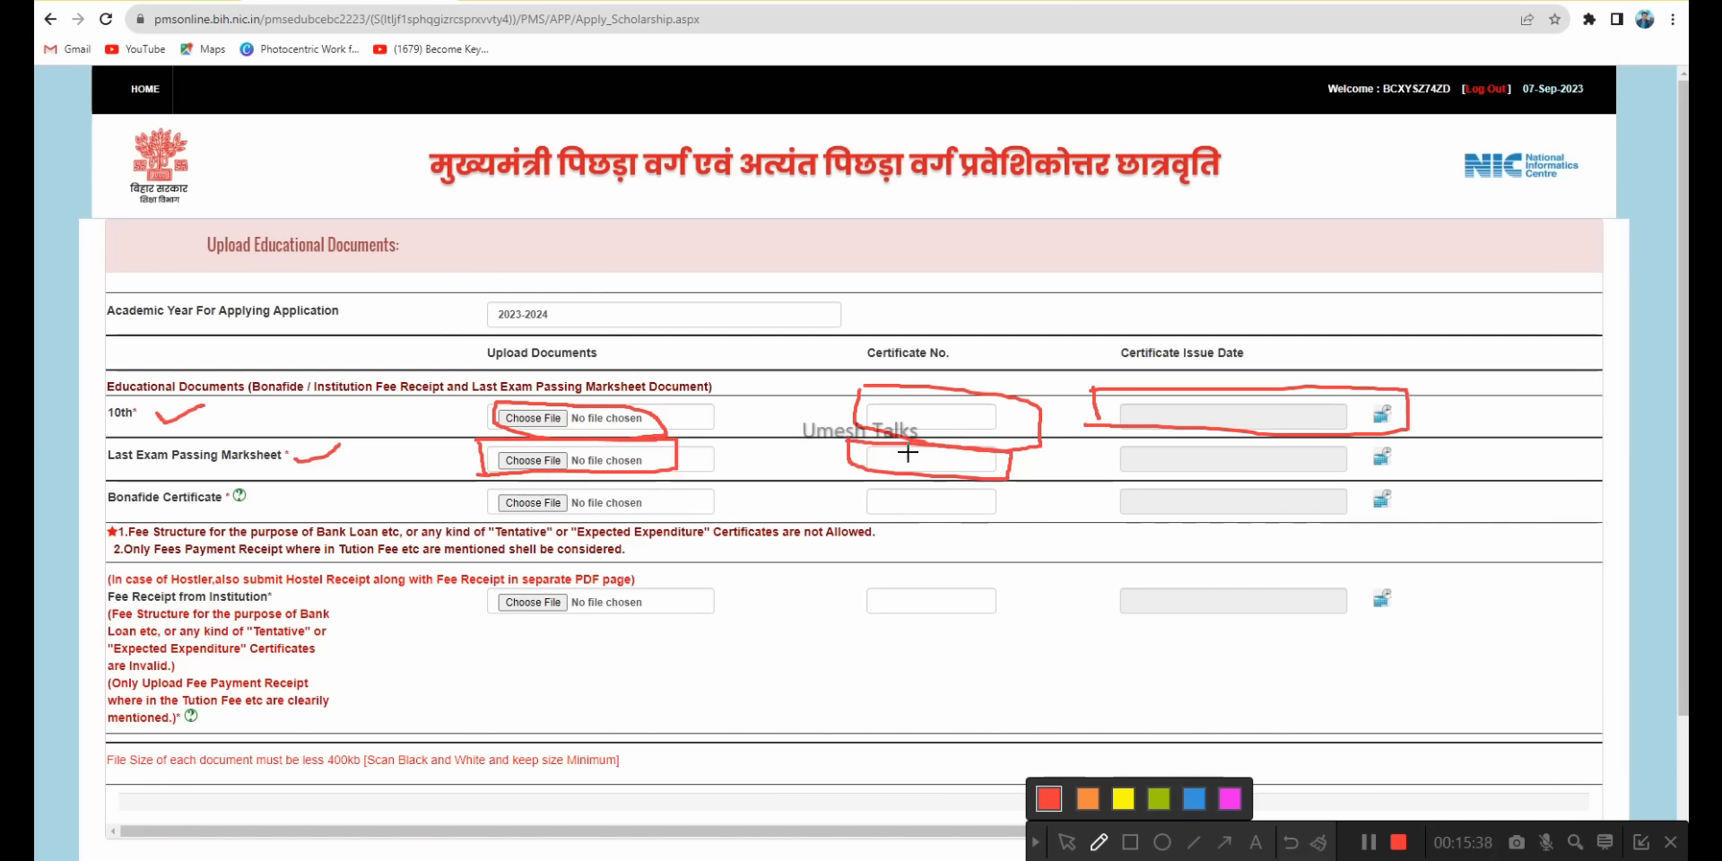
mouse_move(1100, 445)
mouse_down()
mouse_move(1315, 442)
mouse_move(1404, 471)
mouse_move(1085, 476)
mouse_up()
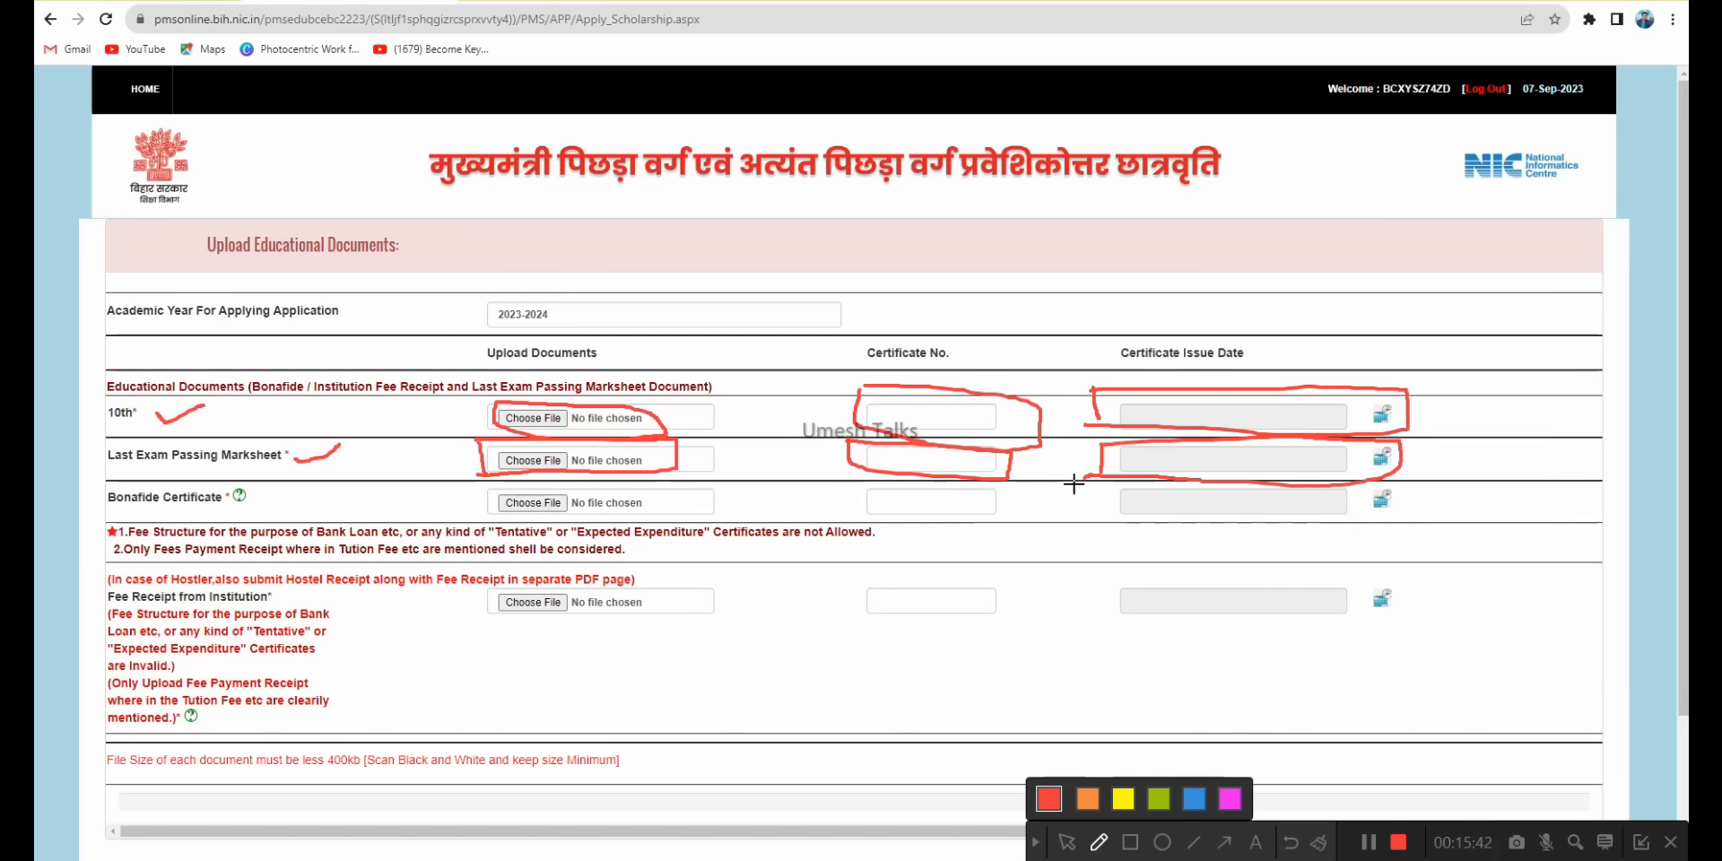
mouse_move(106, 483)
mouse_down()
mouse_move(105, 516)
mouse_move(242, 475)
mouse_move(260, 516)
mouse_move(109, 515)
mouse_up()
mouse_move(274, 496)
mouse_down()
mouse_move(337, 490)
mouse_move(331, 507)
mouse_up()
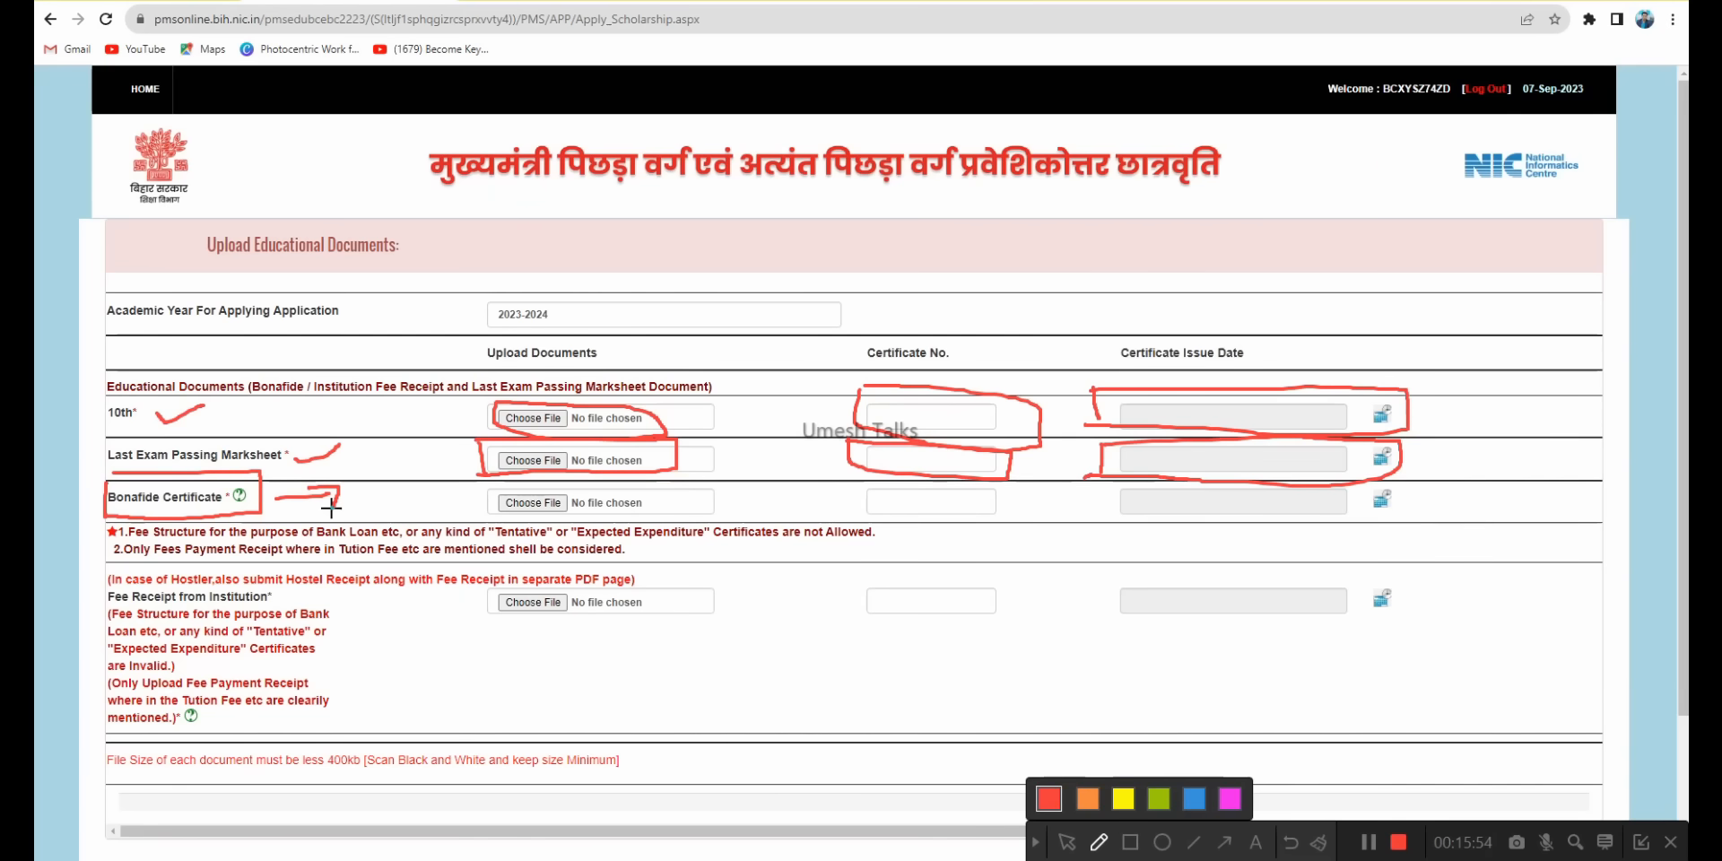
click(1036, 841)
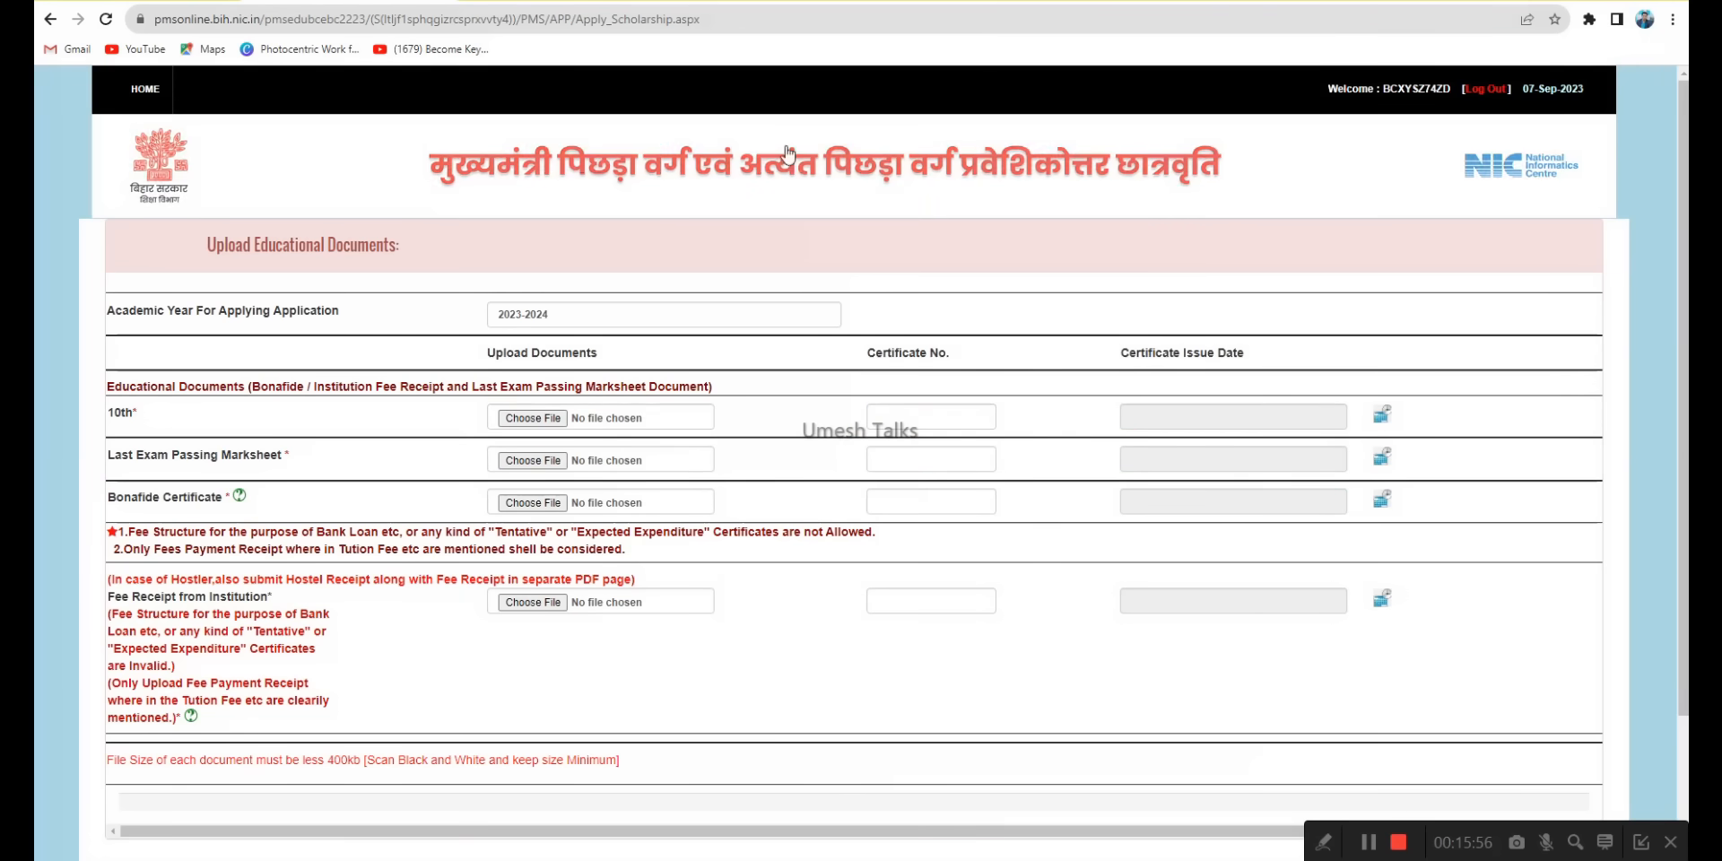
Review the sample Bonafide Certificate PDF in the other browser tab, comparing it with the document upload form
click(778, 1)
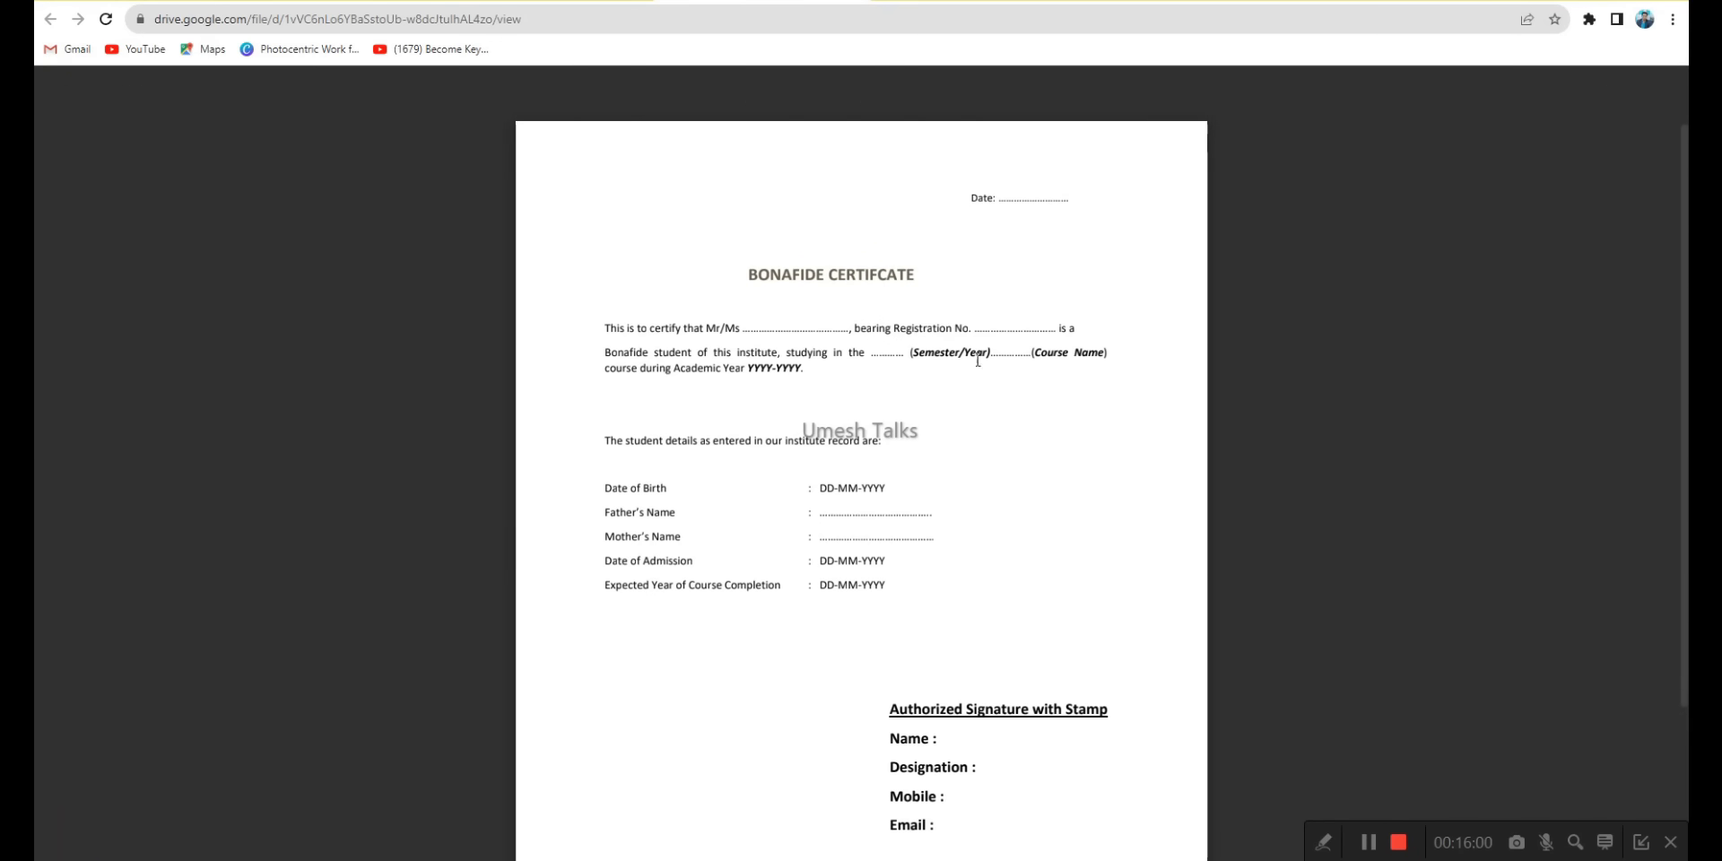
scroll(1002, 494, down, 1)
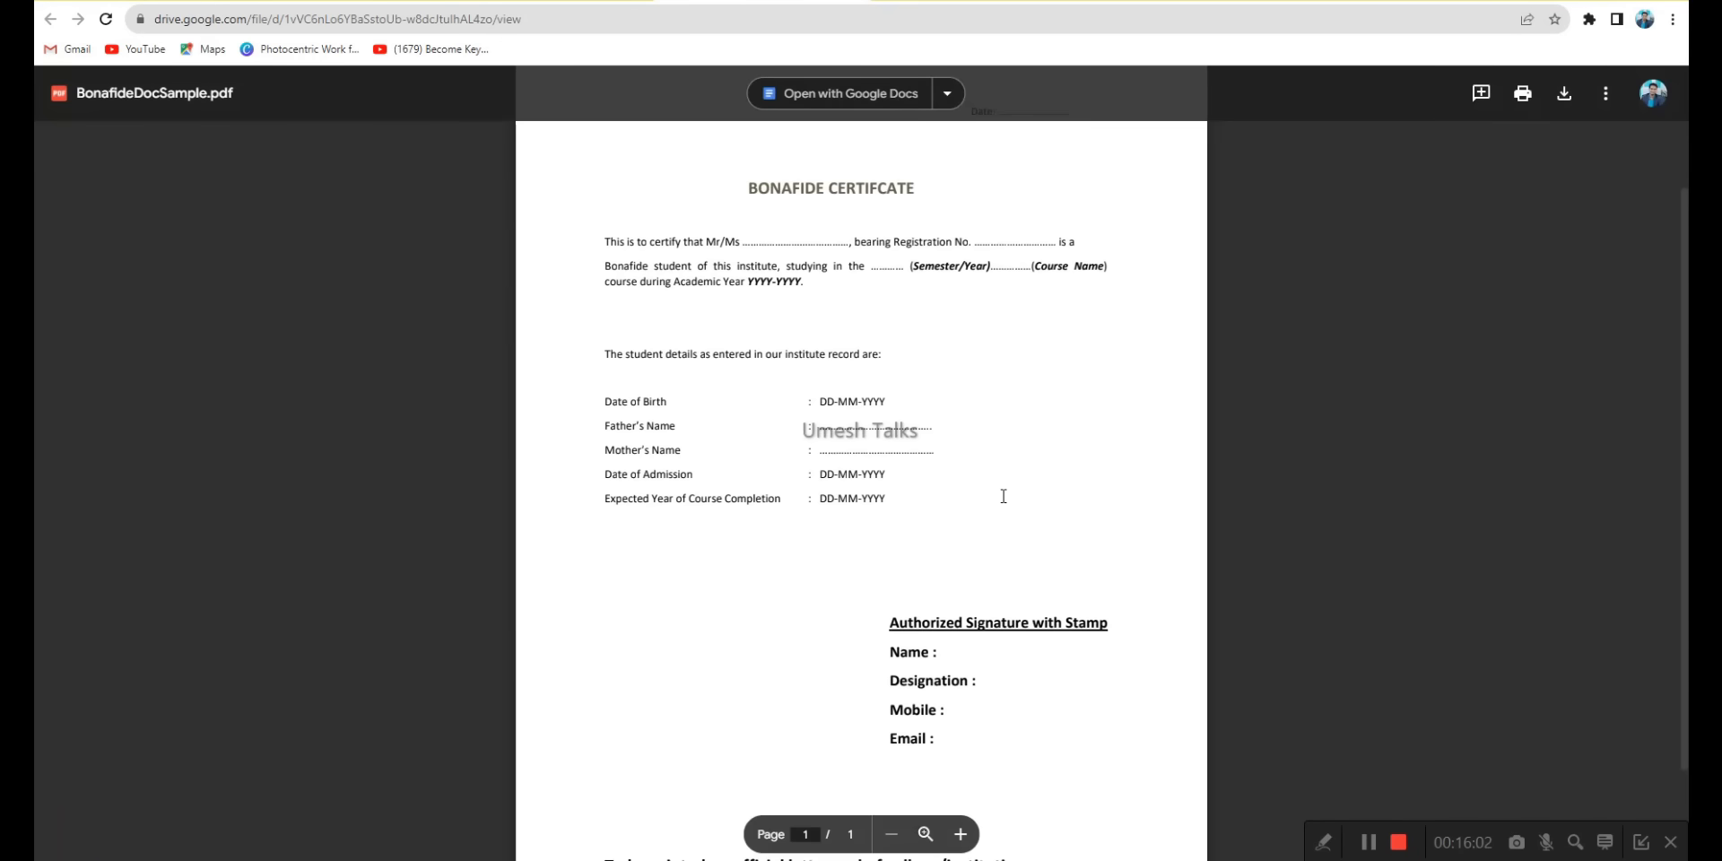
scroll(1004, 496, up, 1)
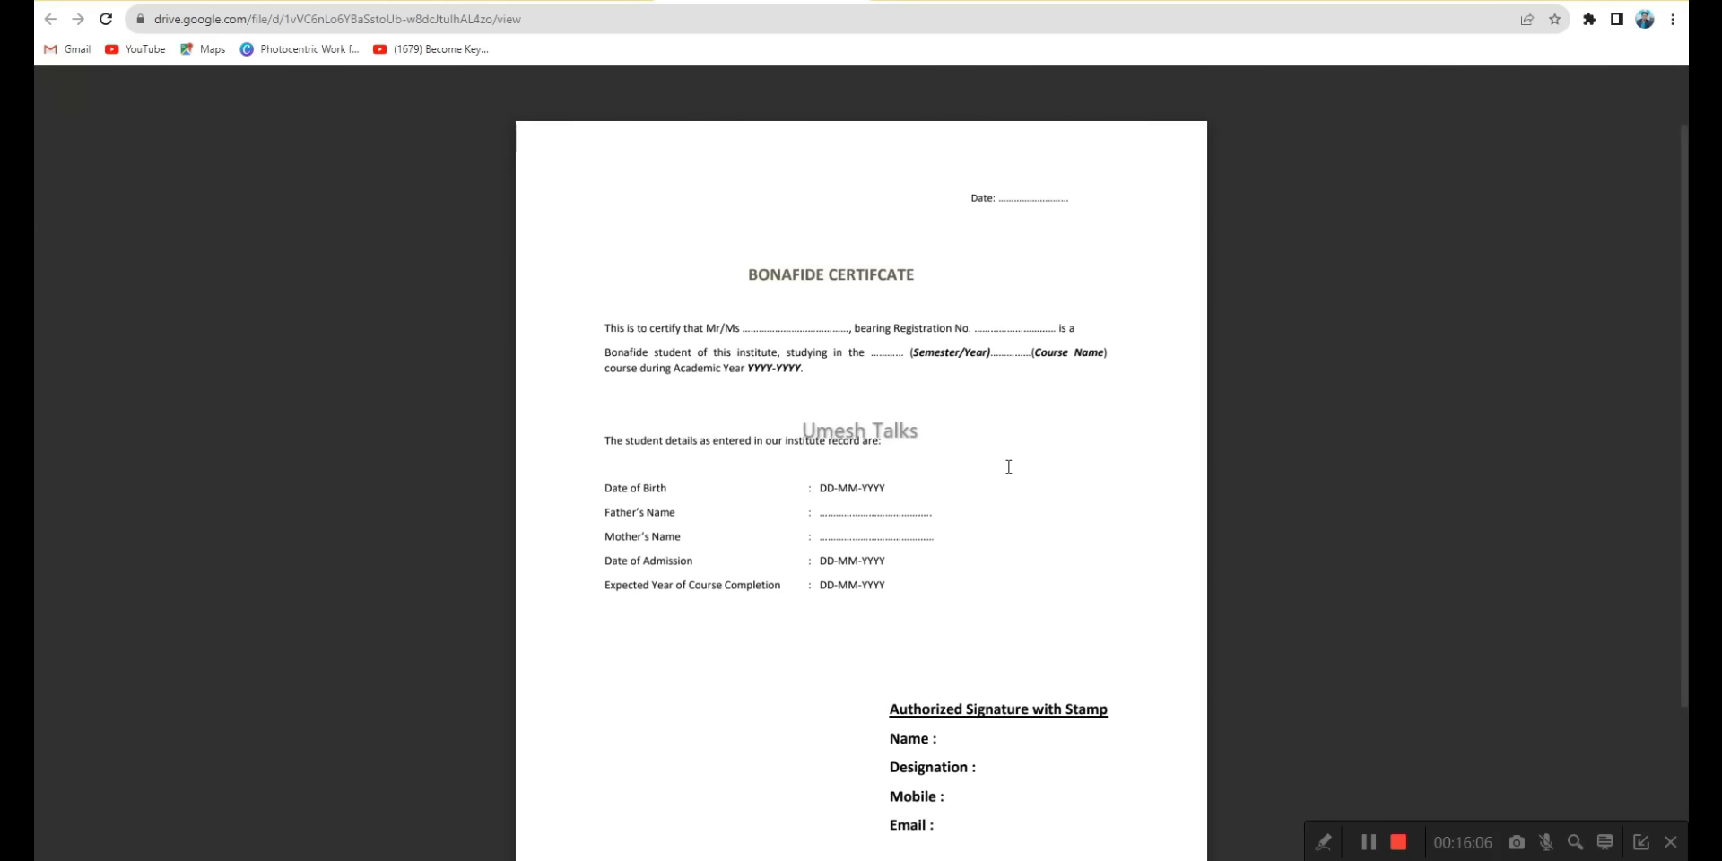
scroll(1009, 467, down, 1)
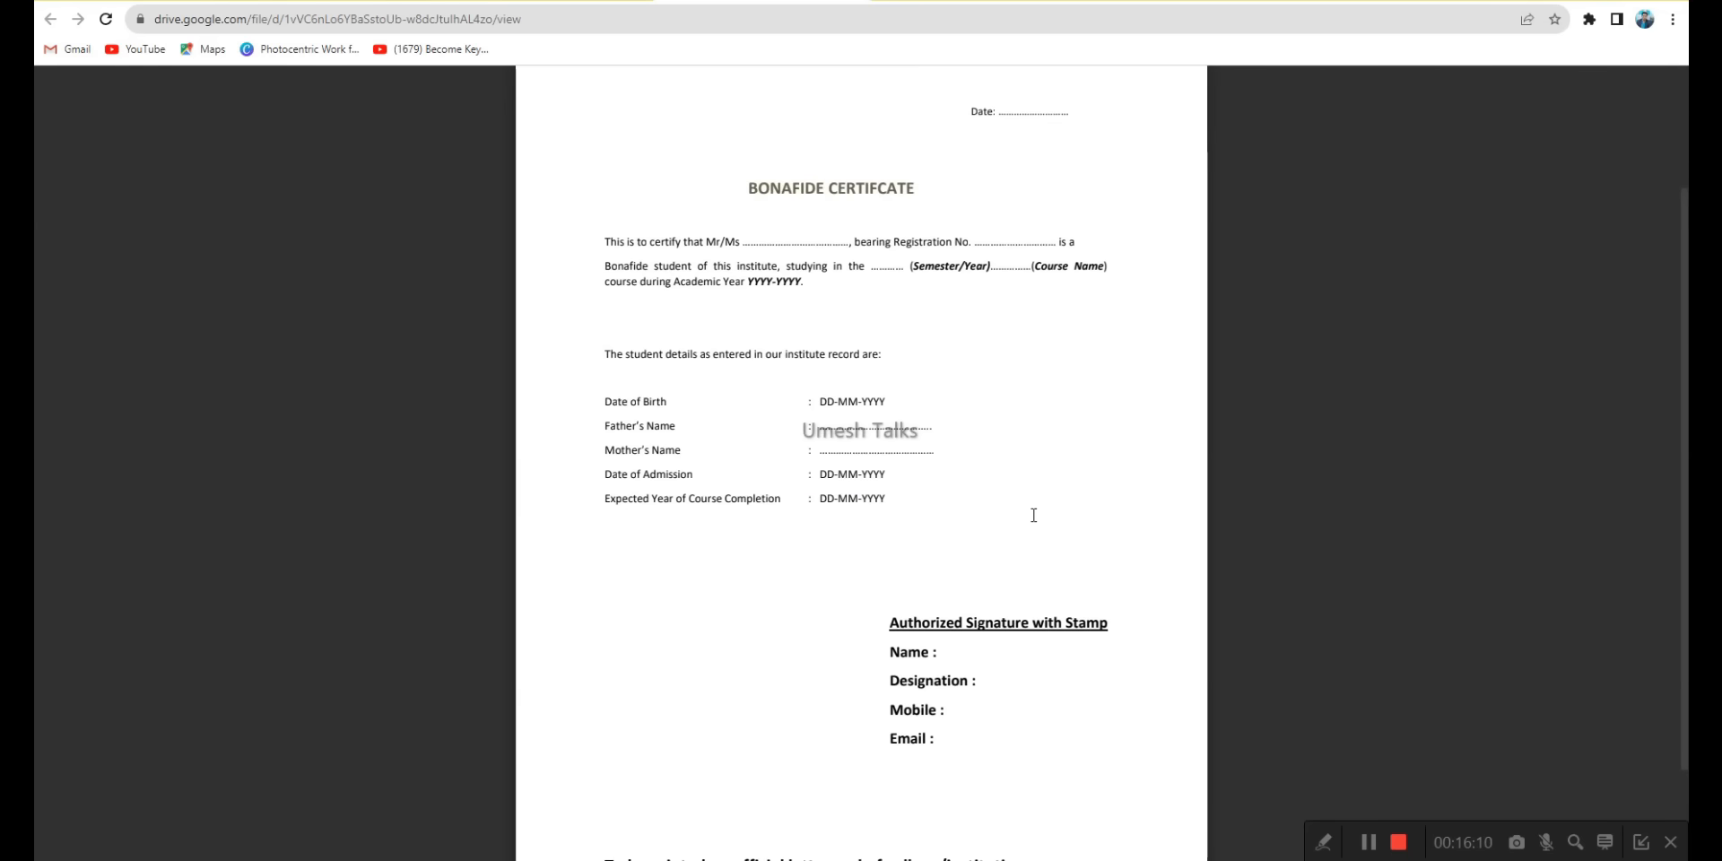
scroll(1033, 515, up, 1)
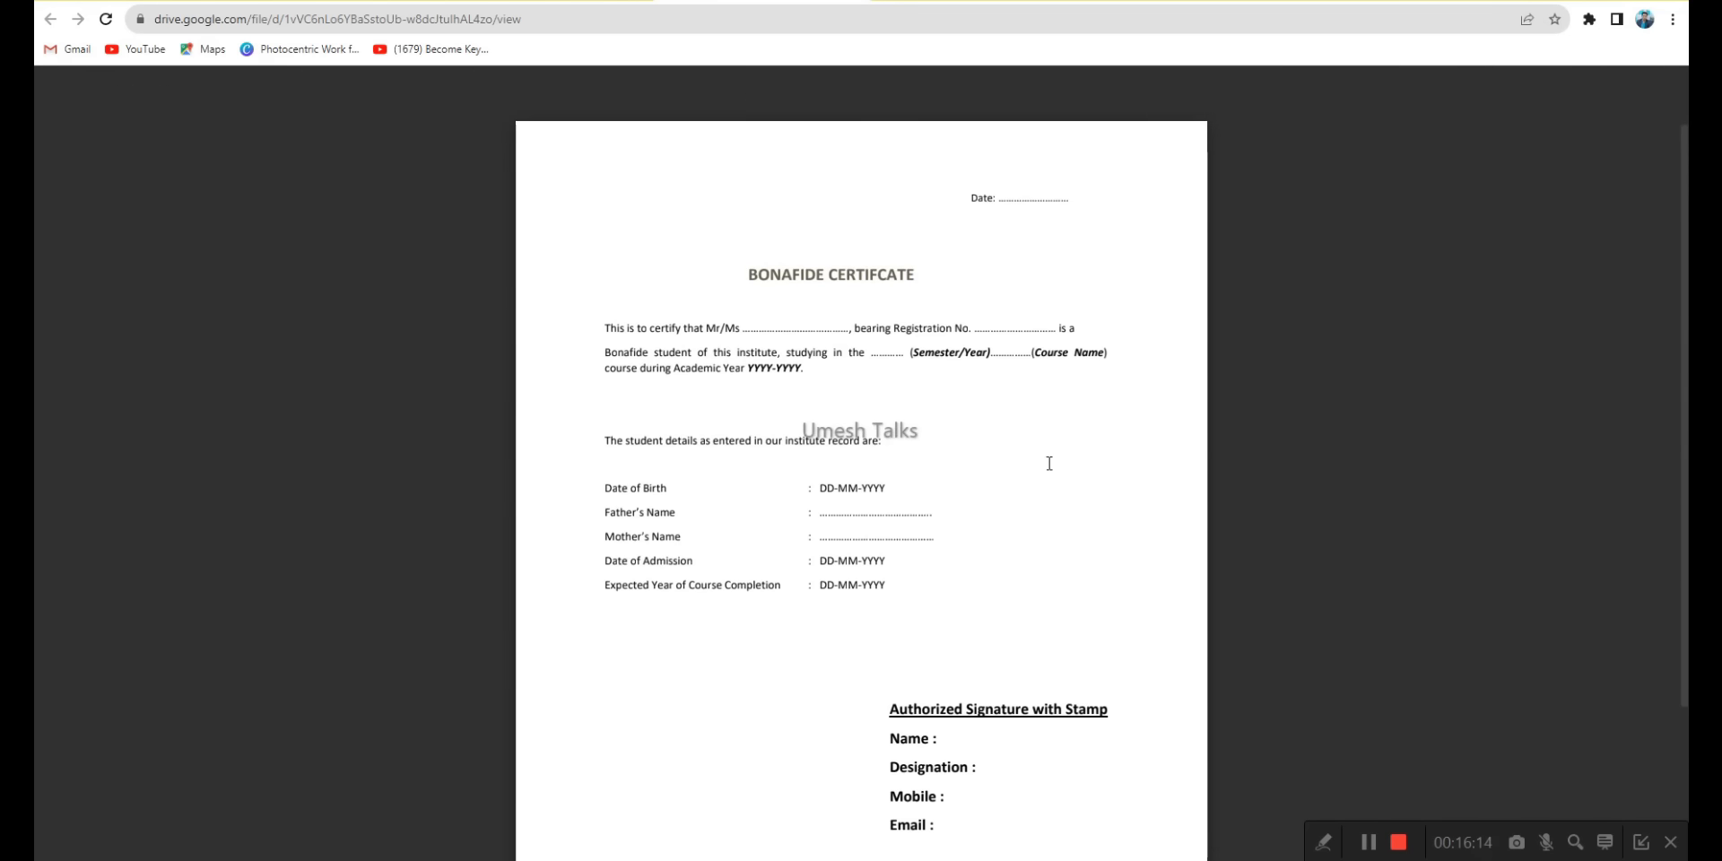
scroll(1033, 528, down, 3)
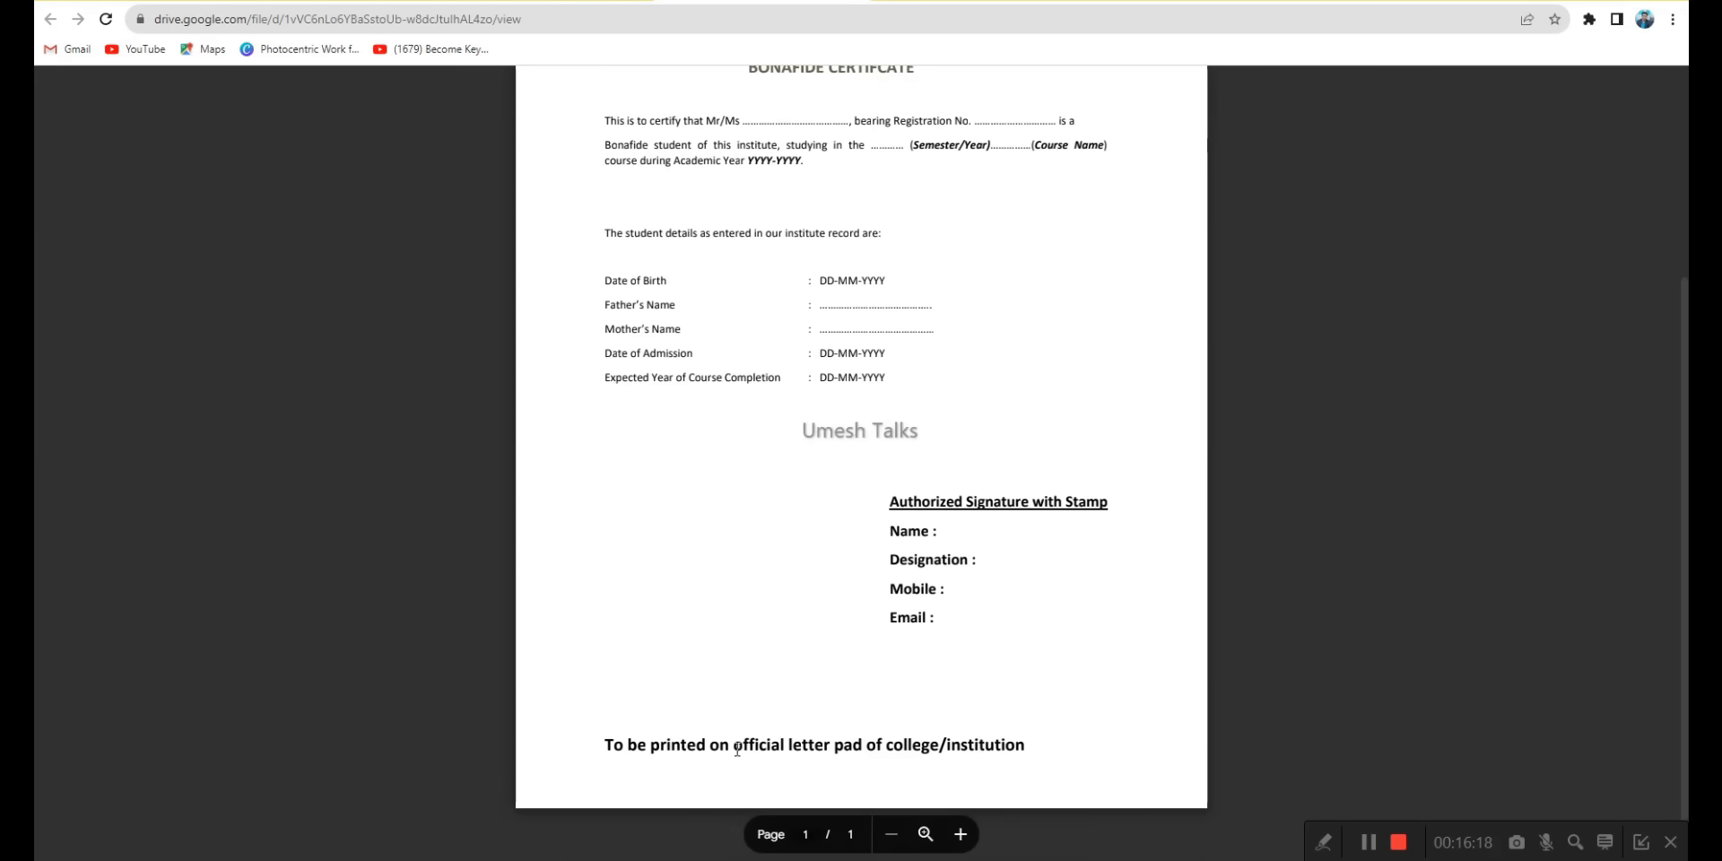
drag(734, 749, 813, 749)
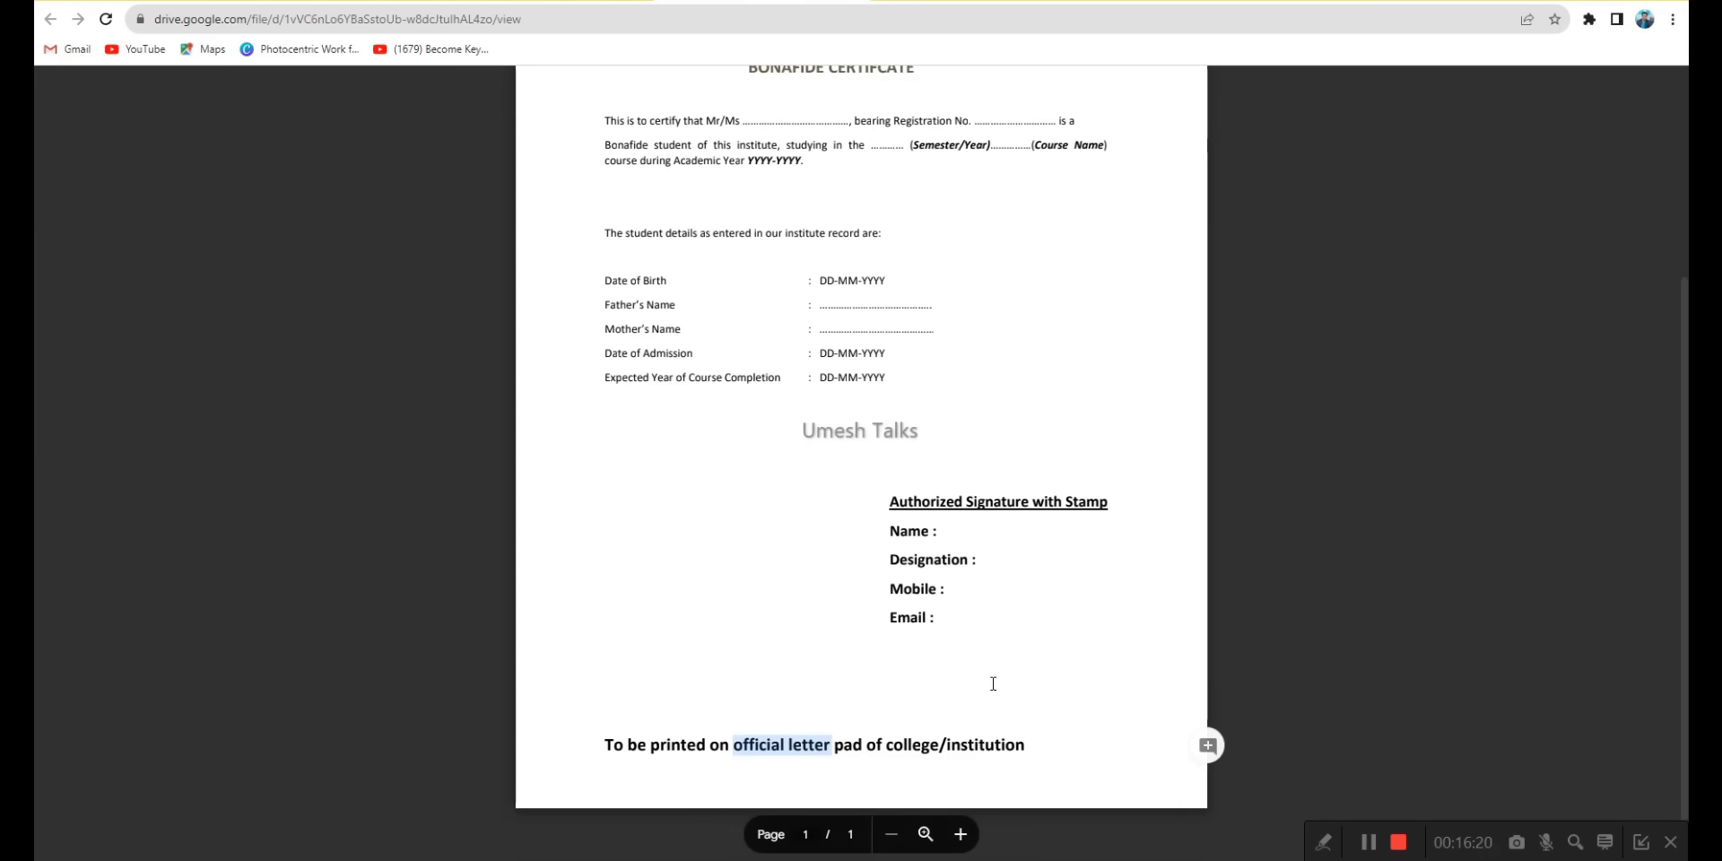
scroll(974, 517, up, 1)
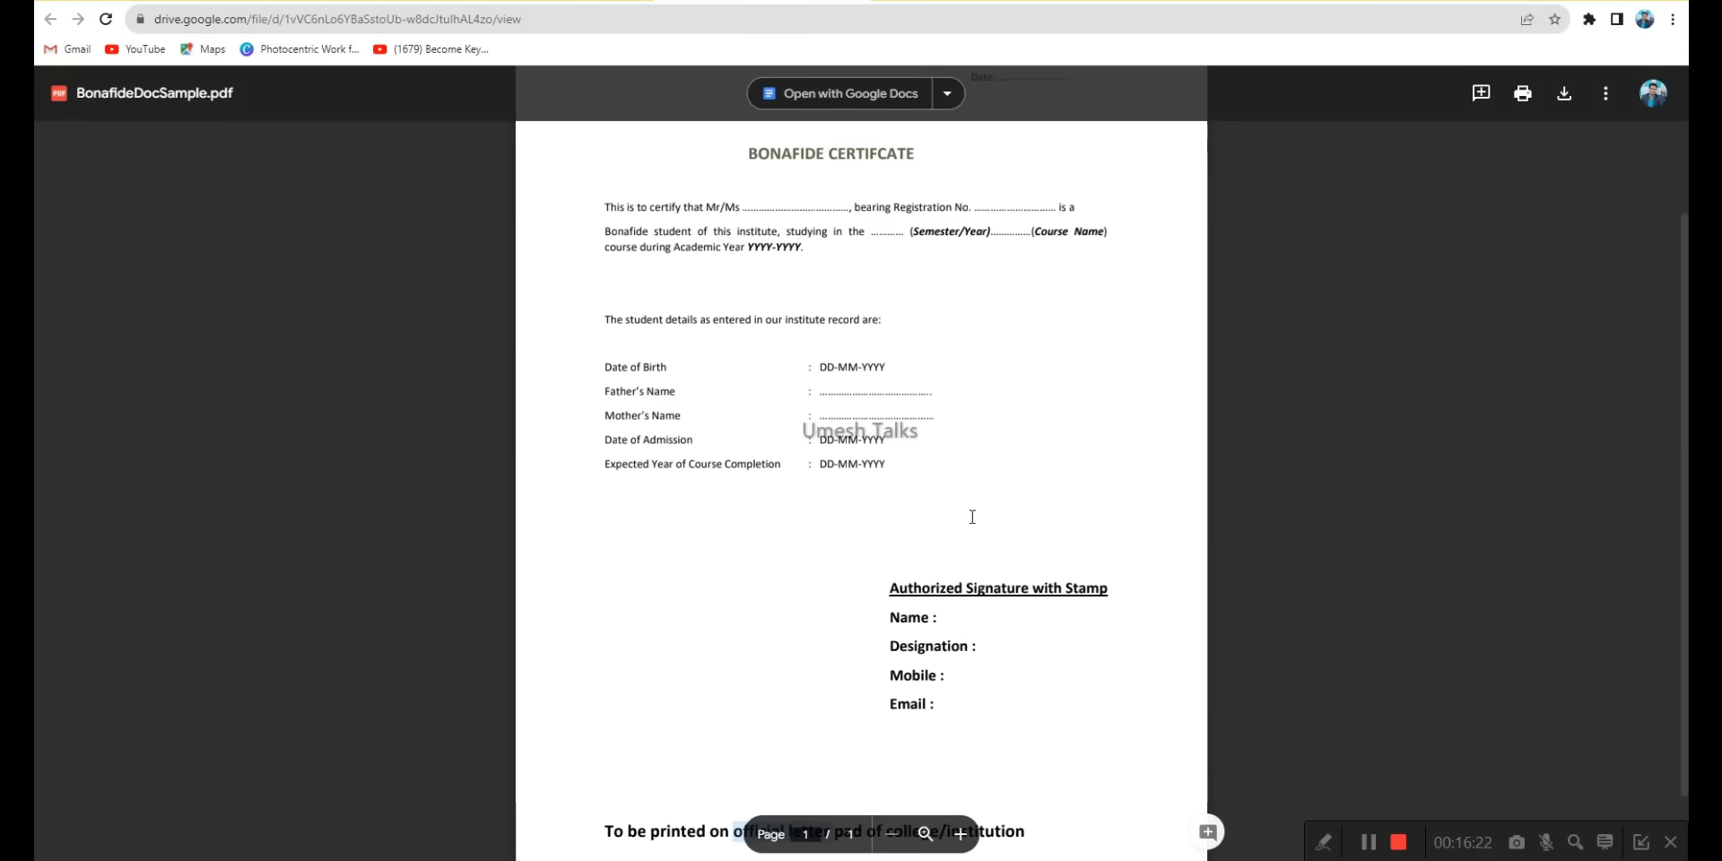
click(358, 2)
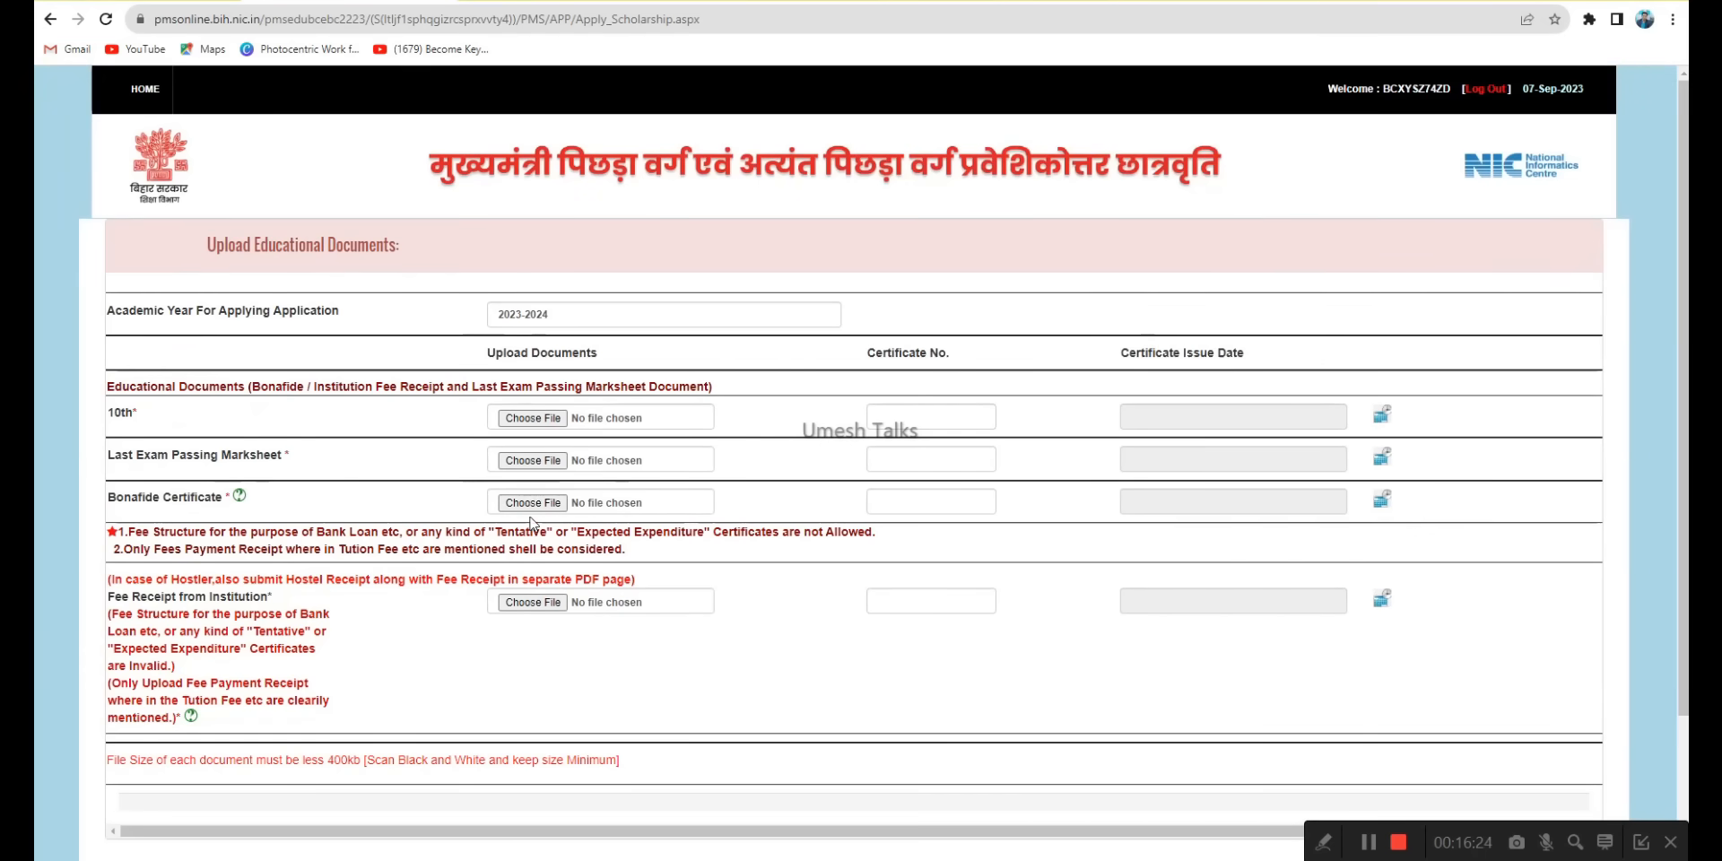
click(724, 4)
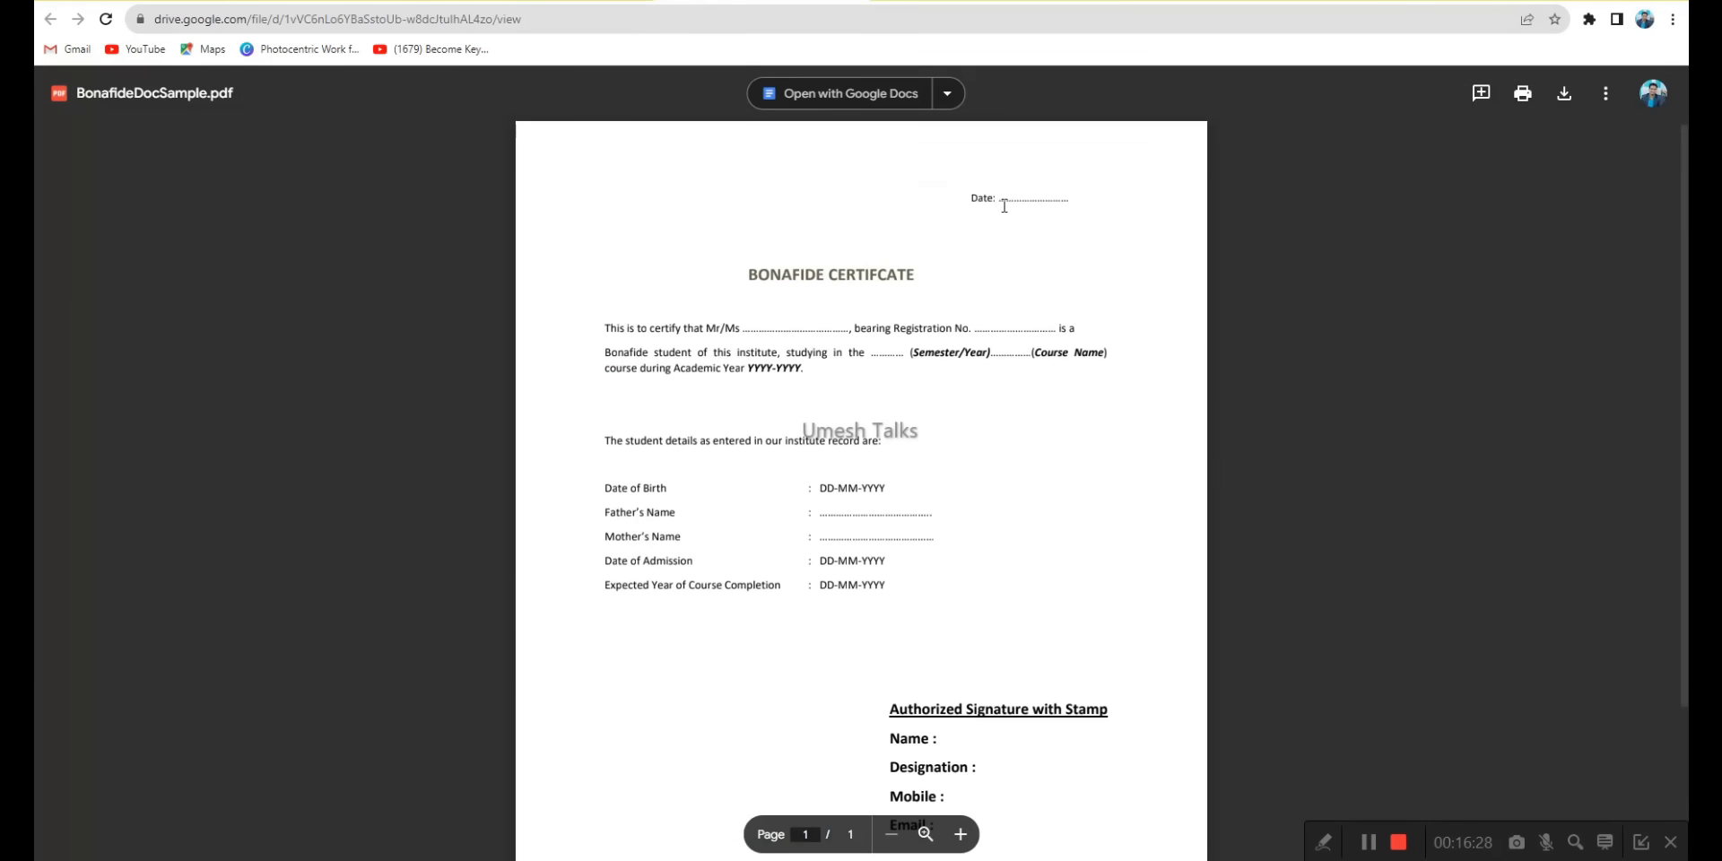
click(348, 3)
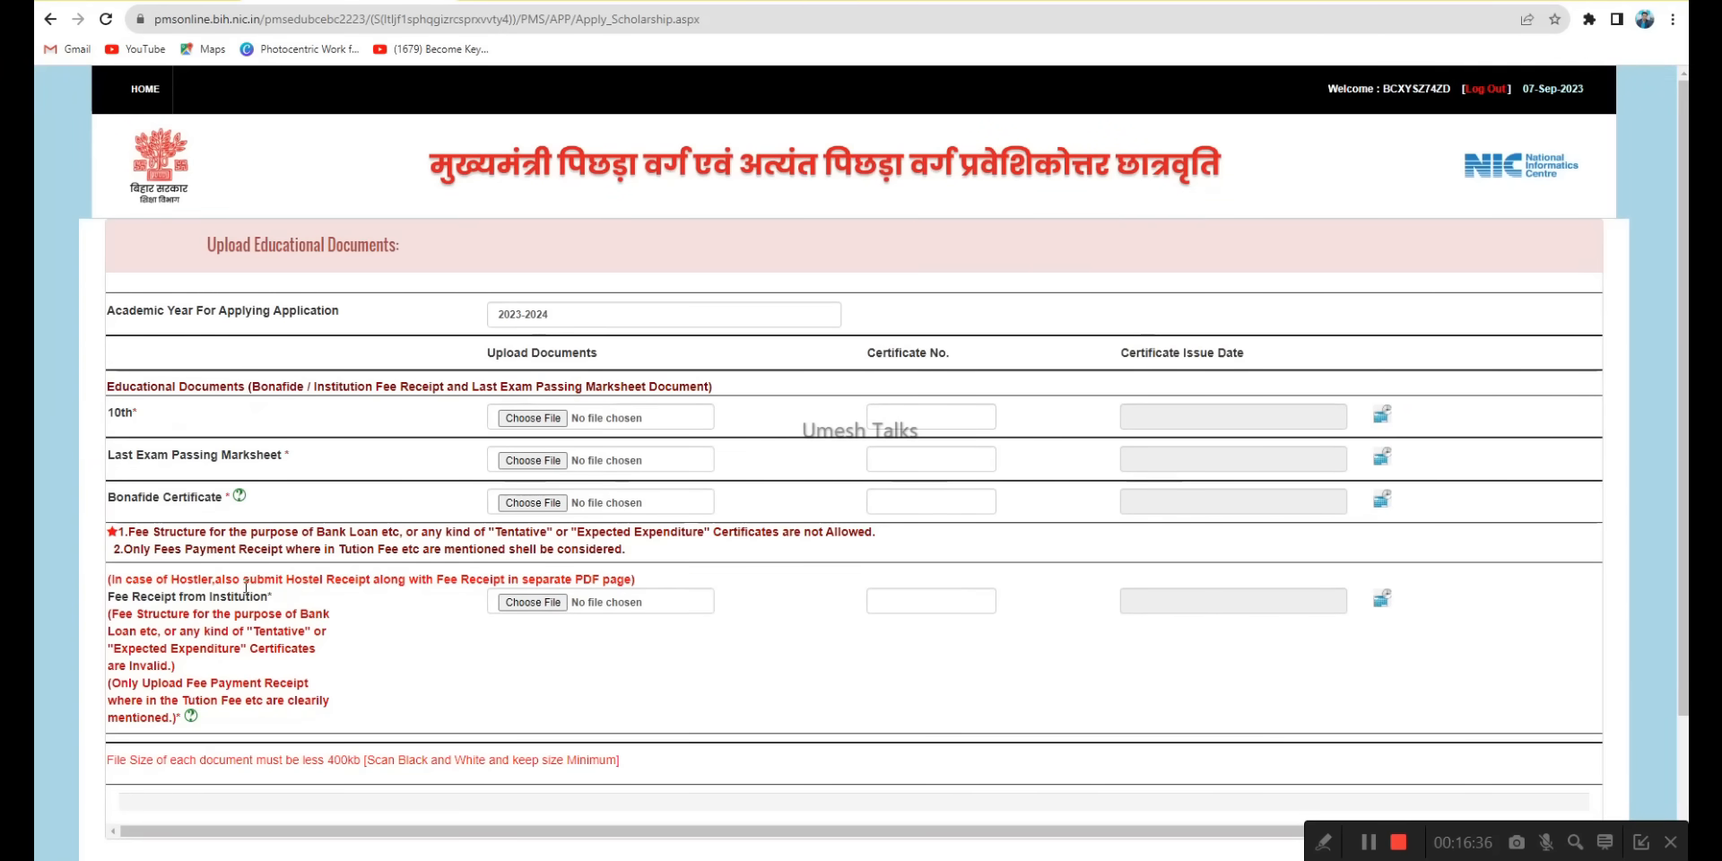
Review the sample fee receipt PDF and the file size limit for uploaded educational documents
scroll(246, 587, down, 1)
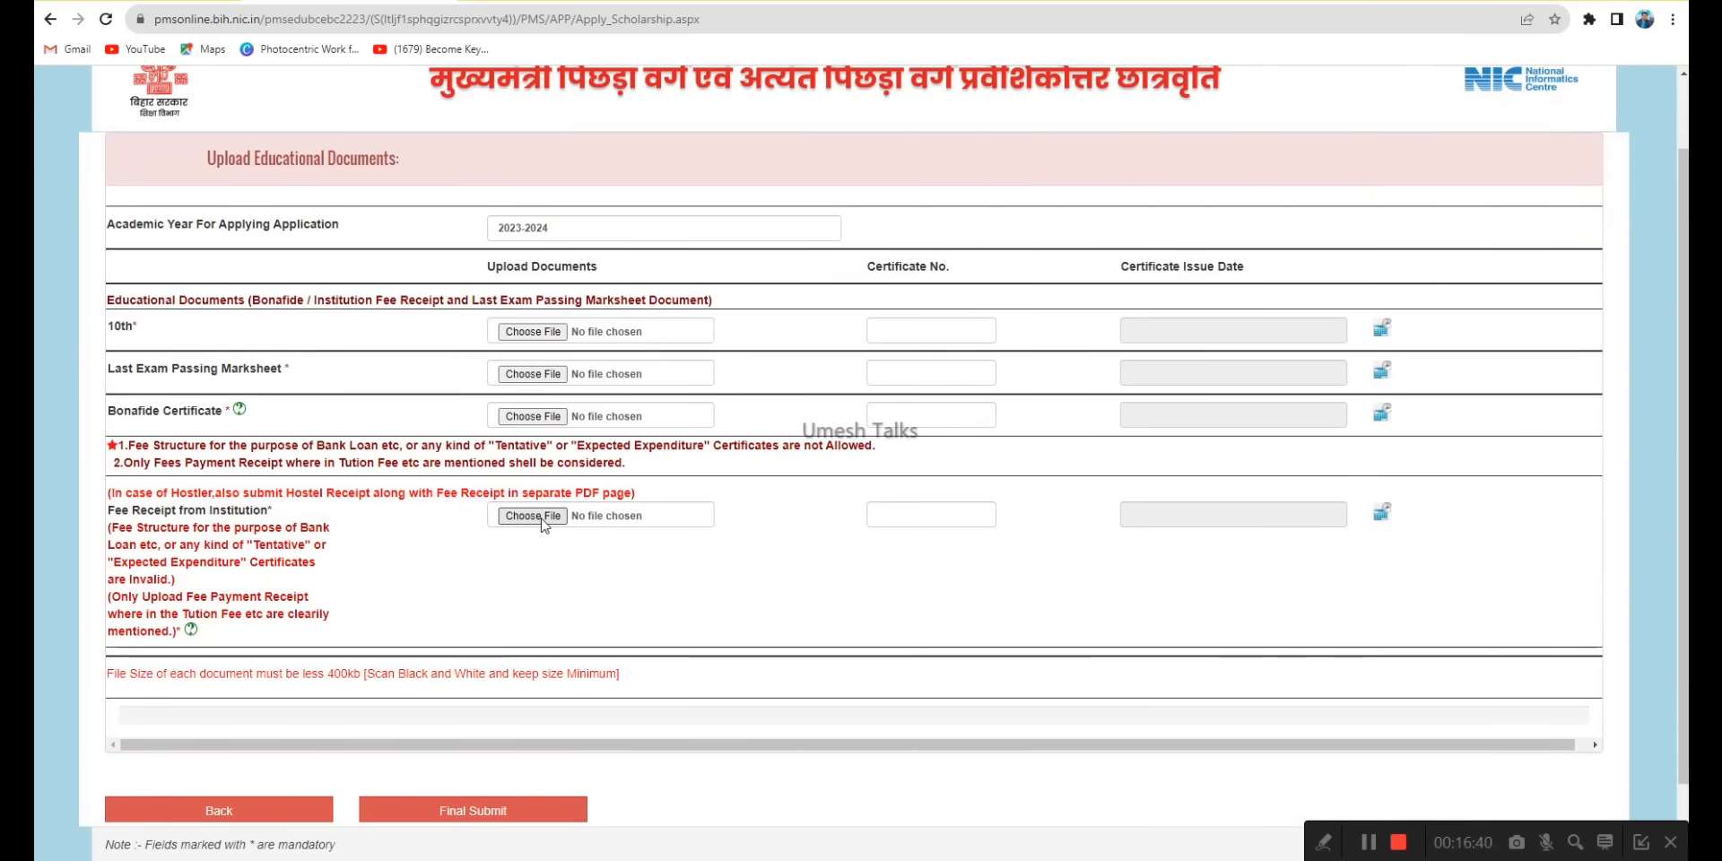
click(941, 0)
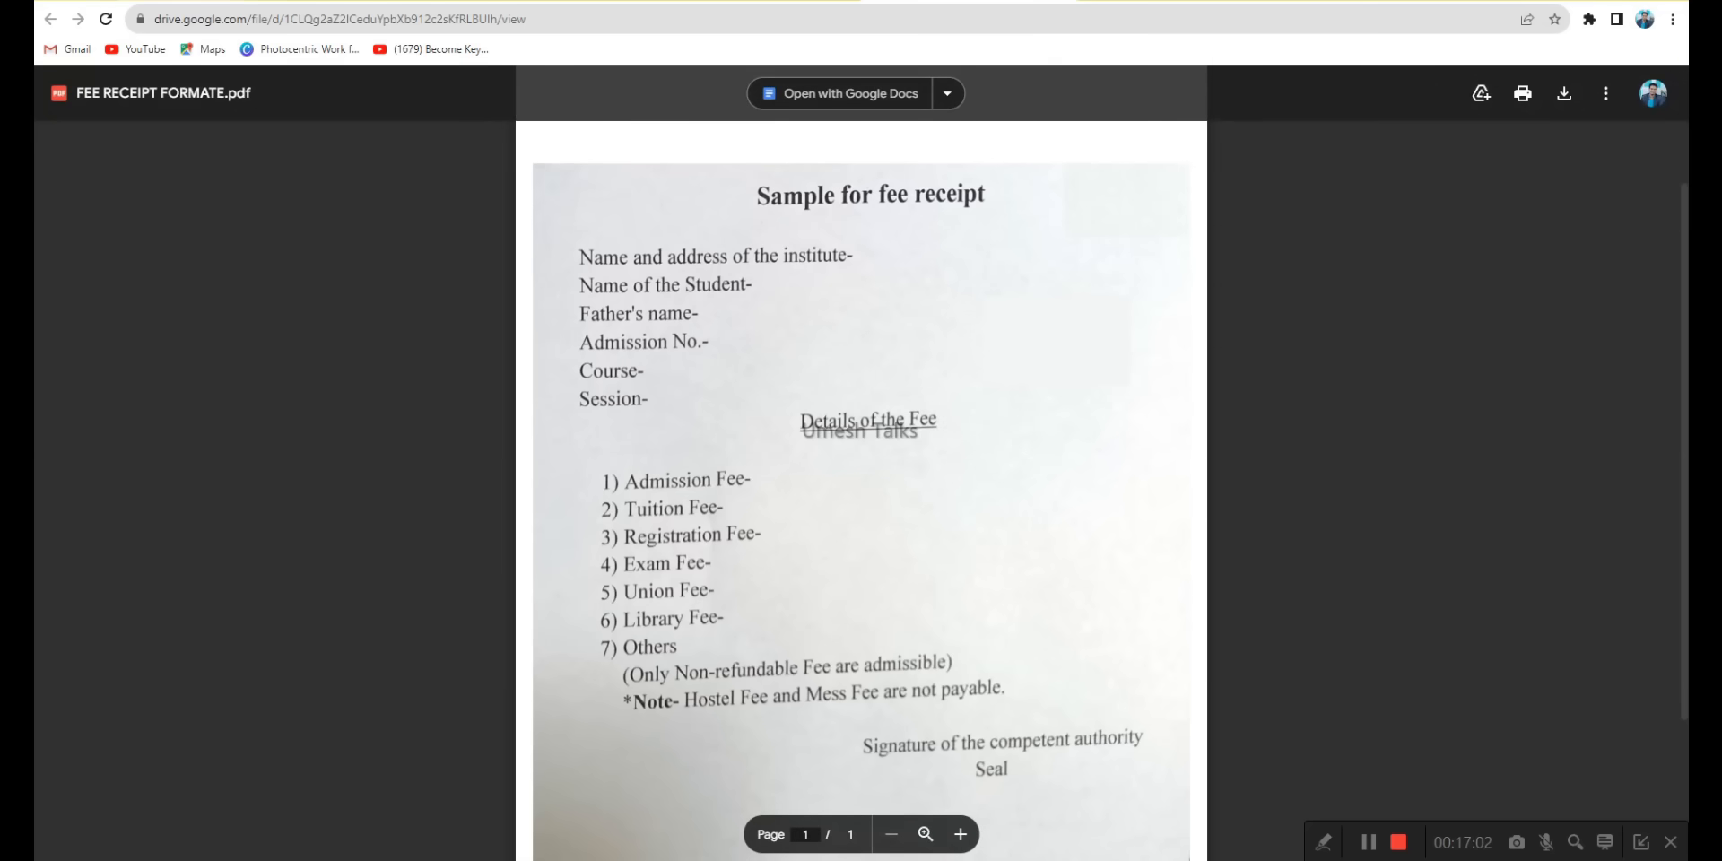
key(ctrl+Tab)
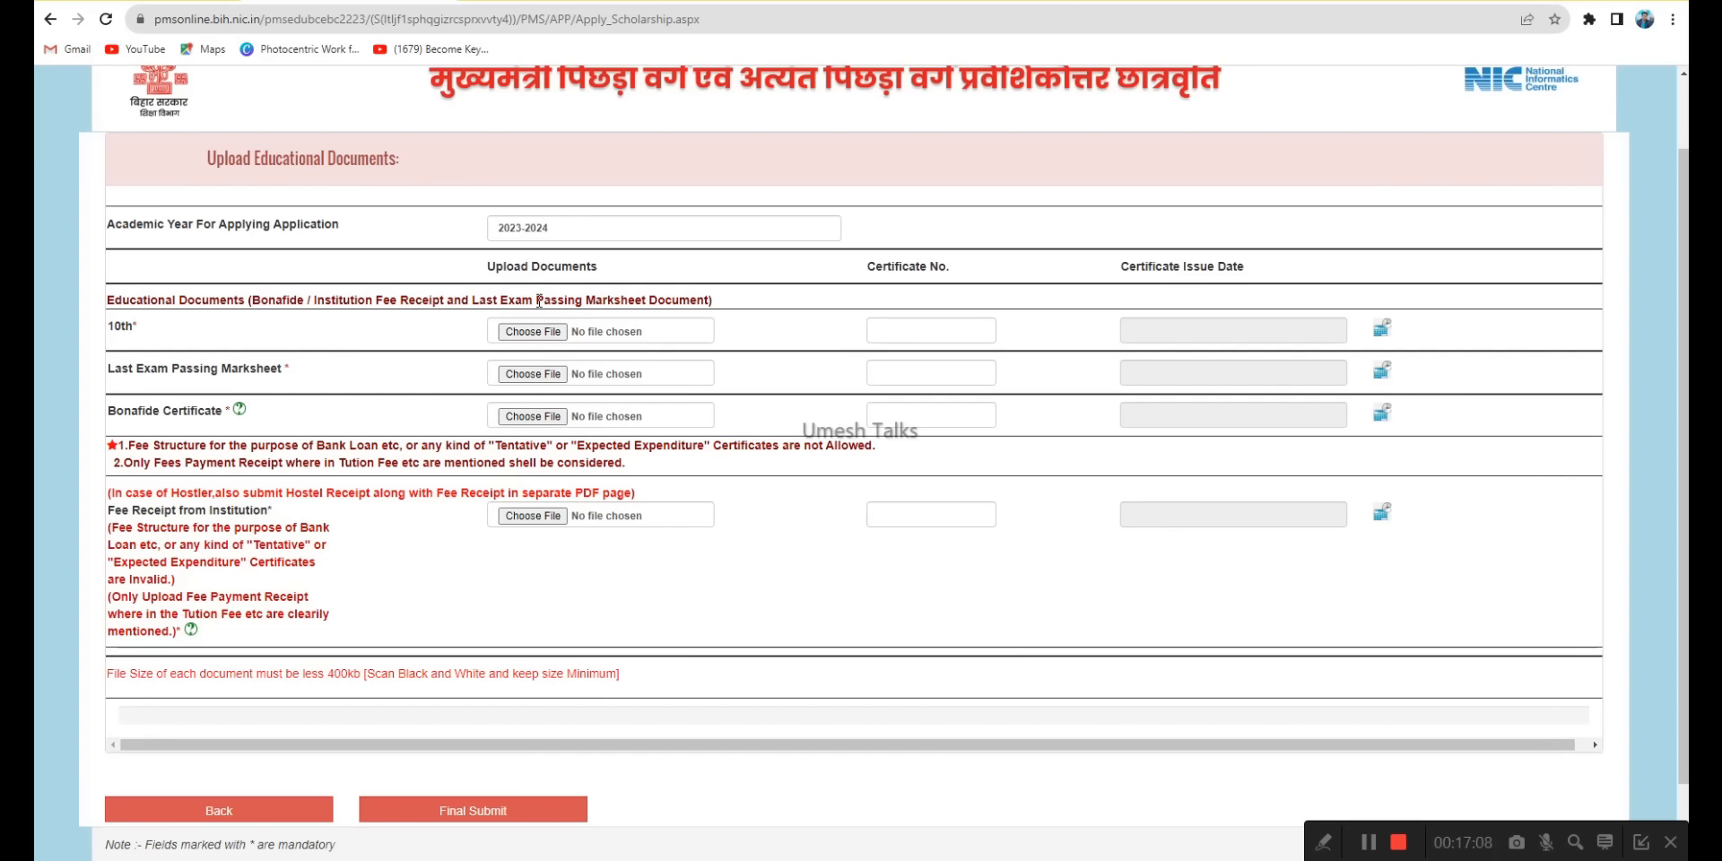
drag(327, 676, 357, 677)
scroll(894, 574, down, 2)
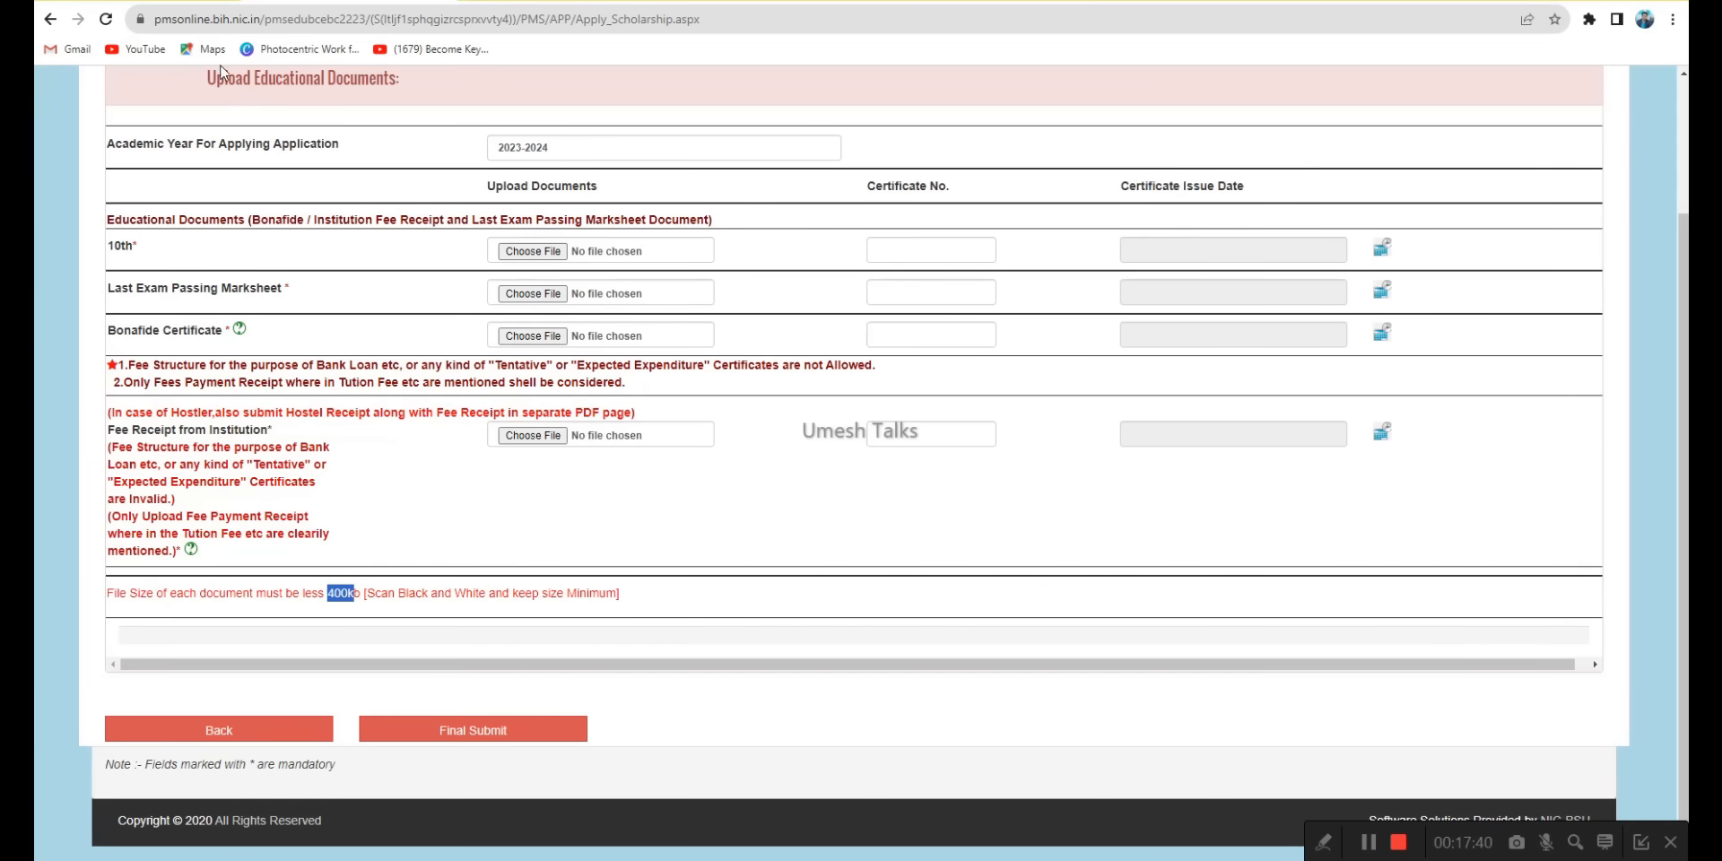
Reopen the BC EBC online application portal from the important links page and check the applied scholarship details
click(171, 7)
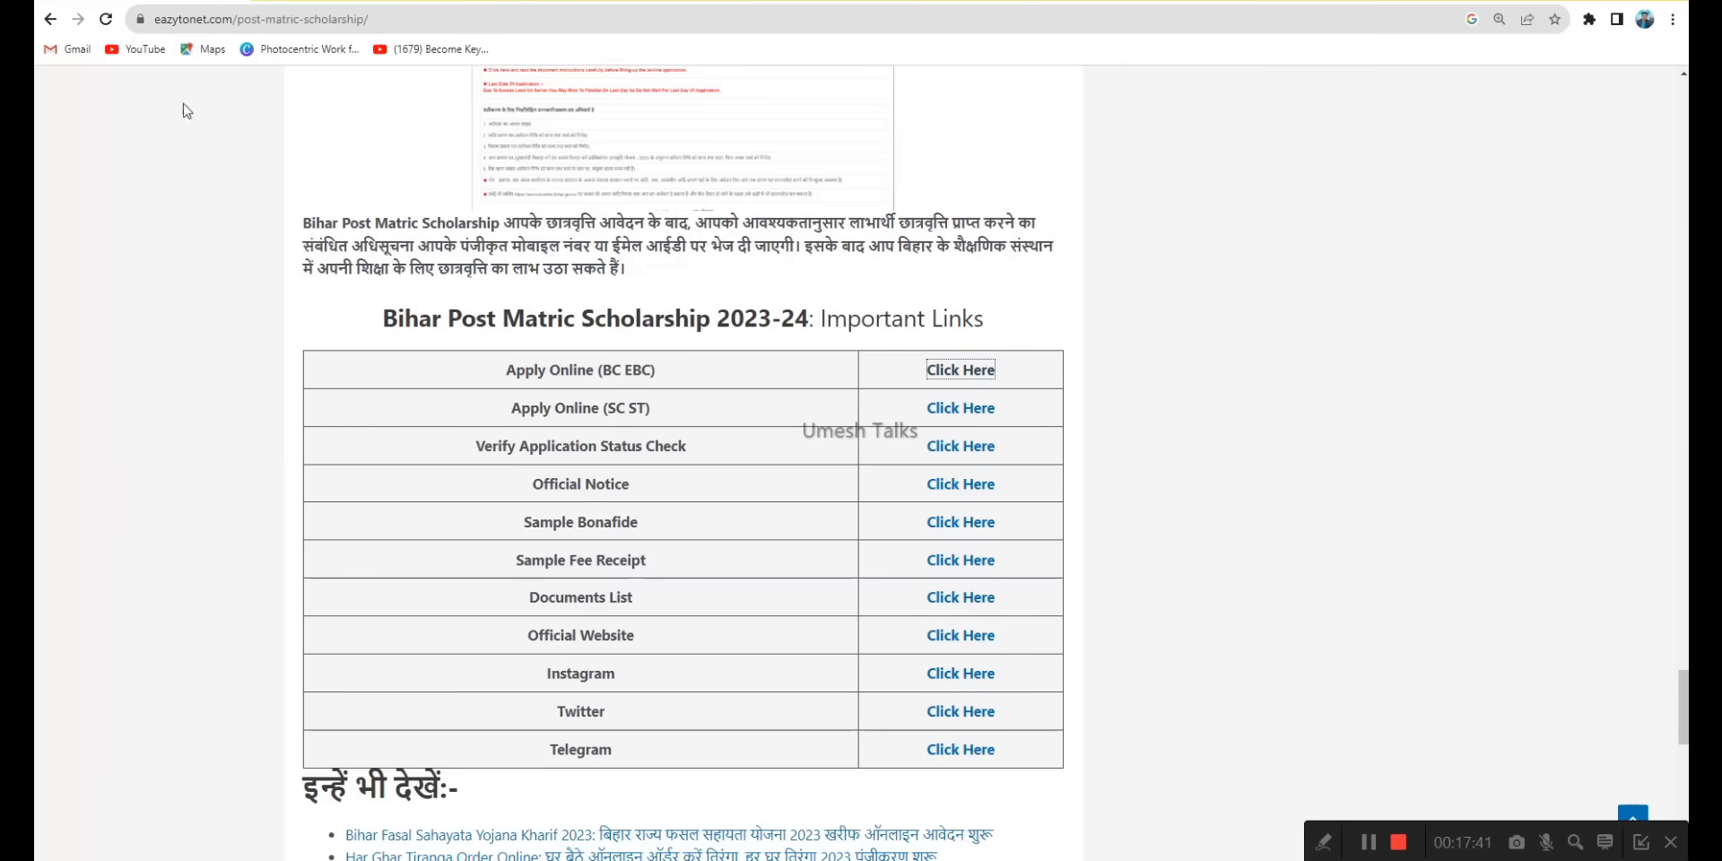
click(946, 382)
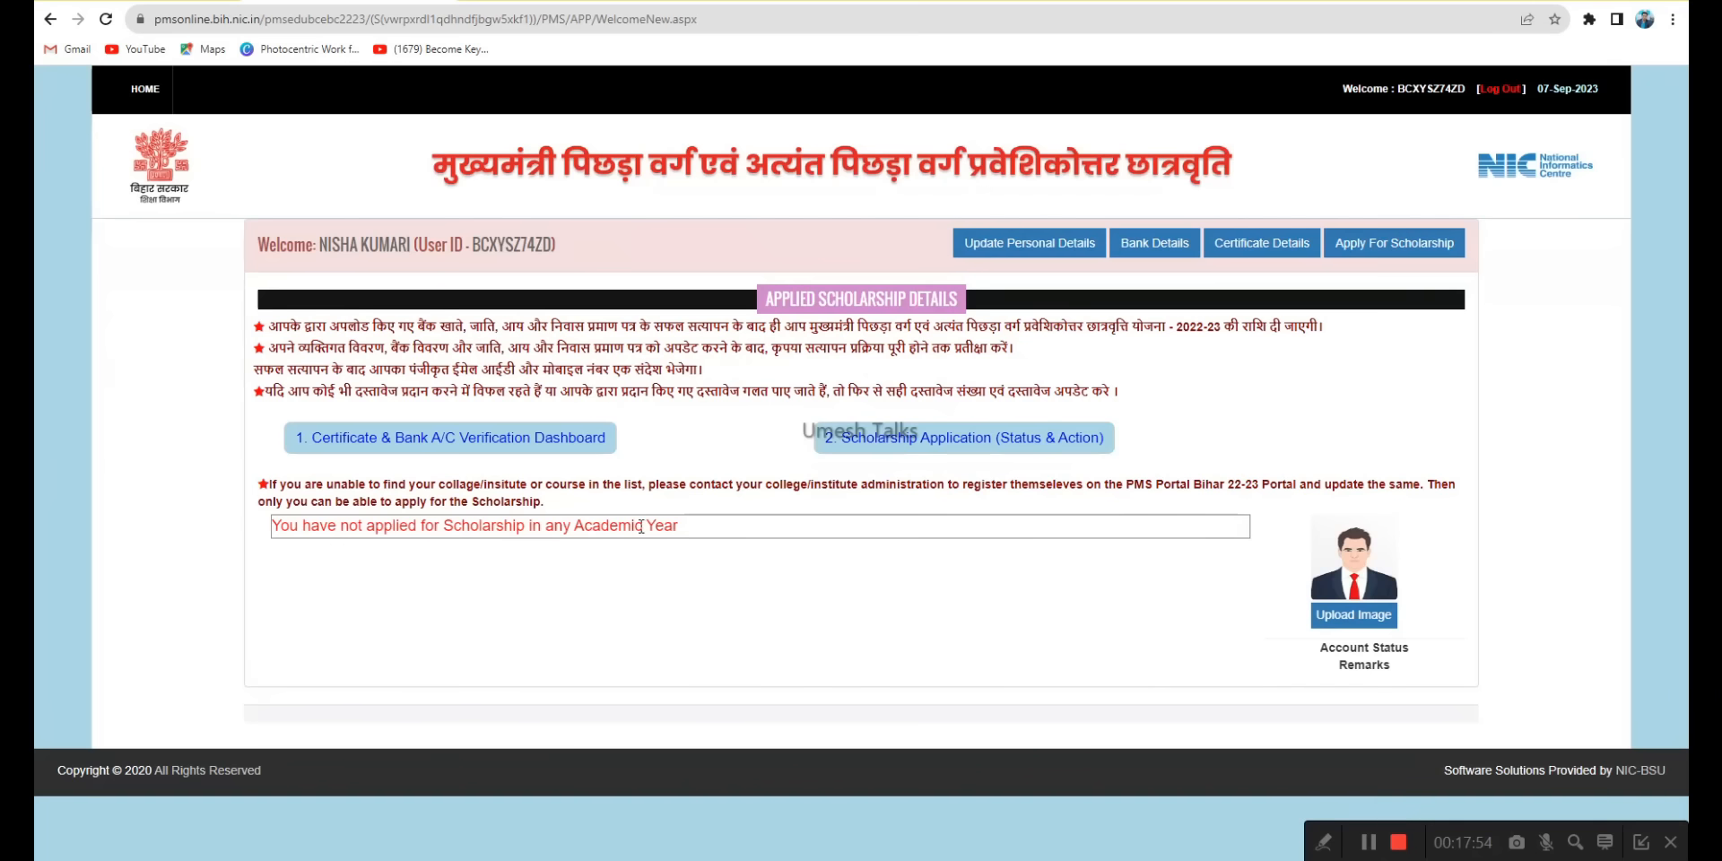
drag(580, 527, 682, 529)
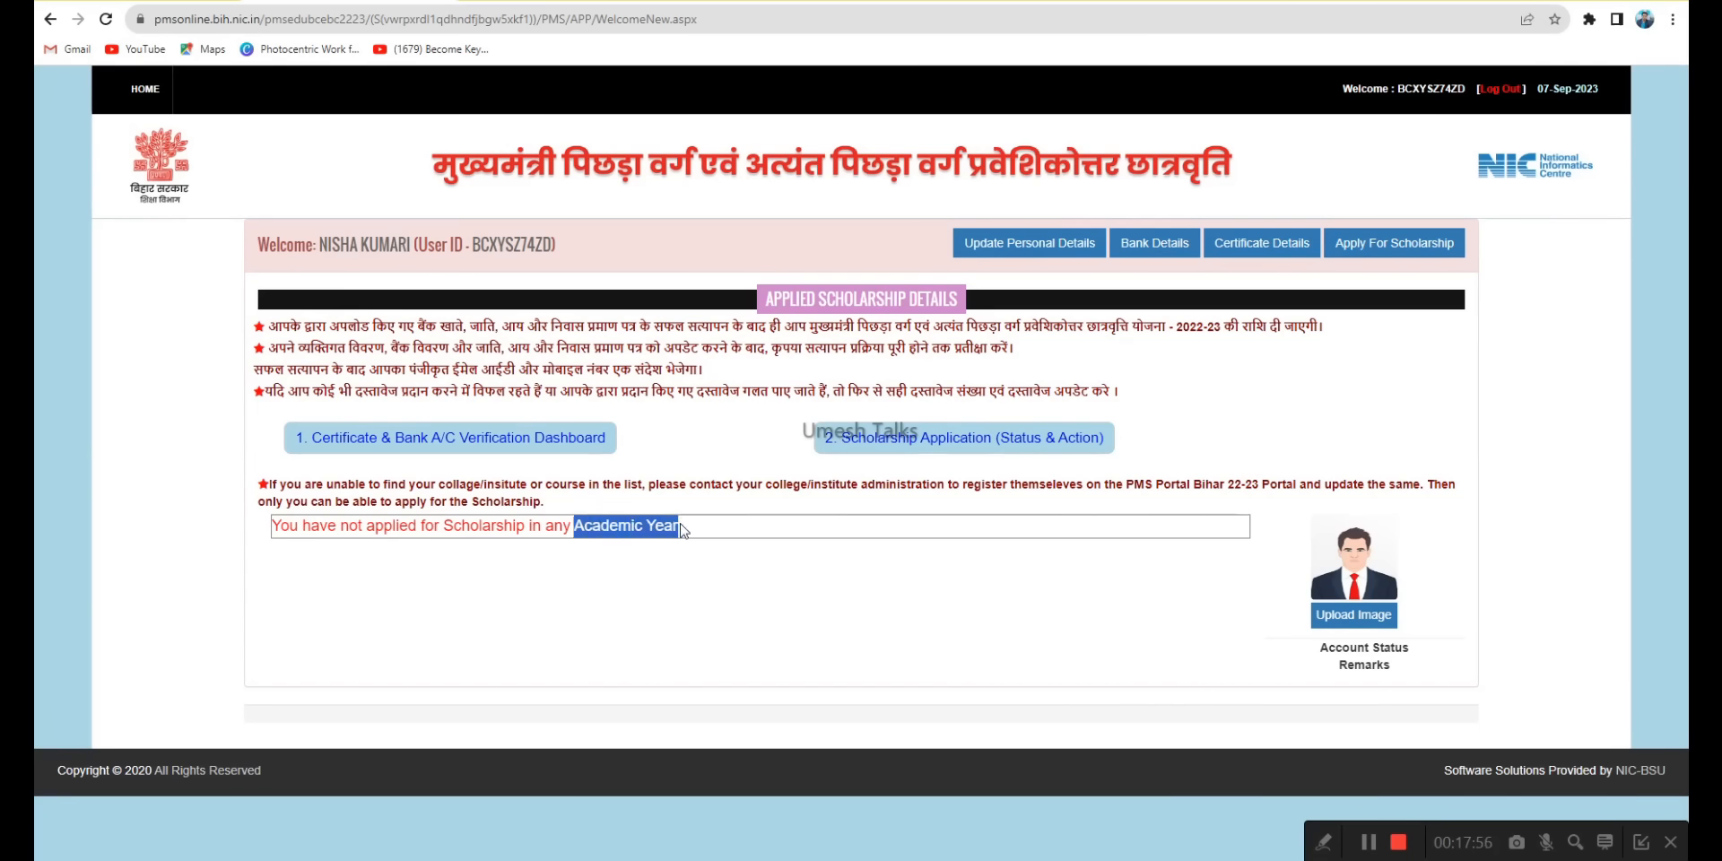